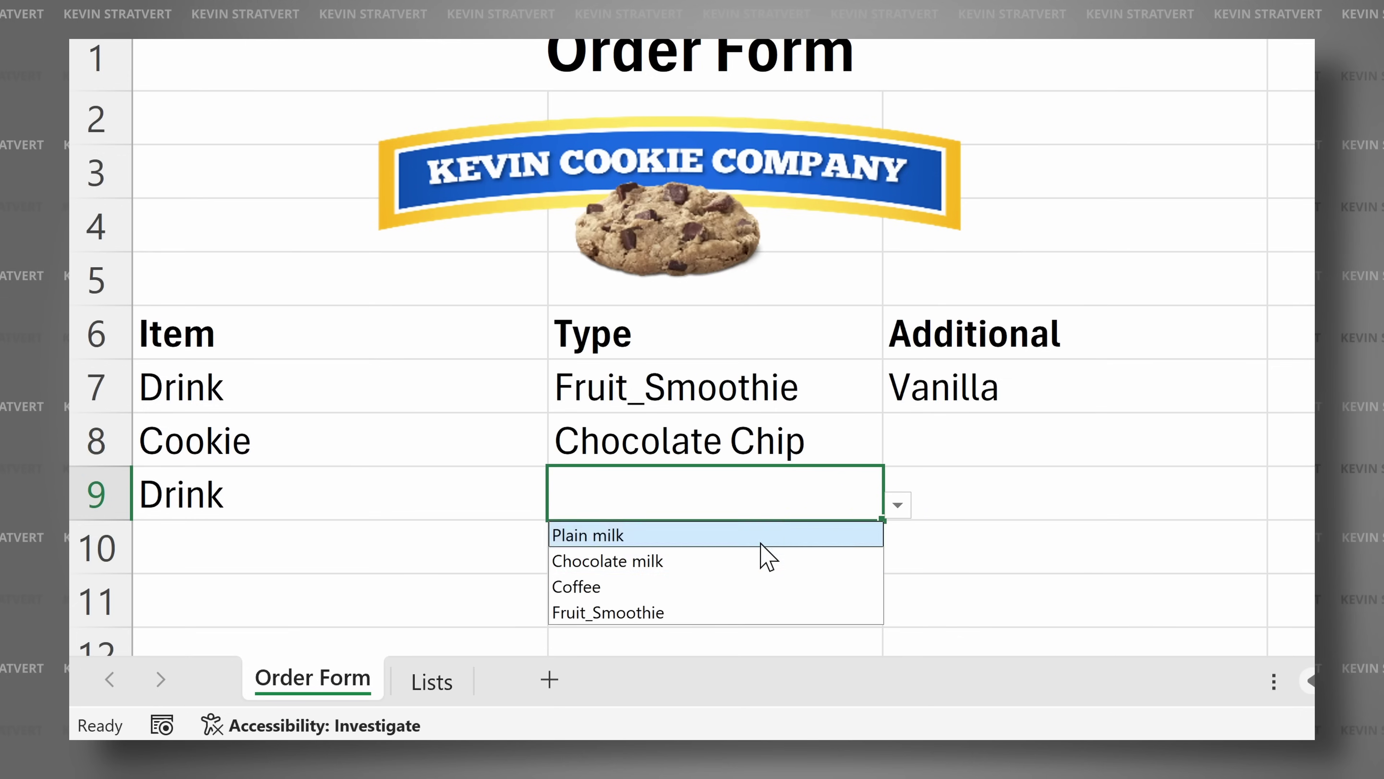
Choose Coffee as the Type in C9, then select the Additional cell in row 9
left_click(654, 586)
left_click(995, 510)
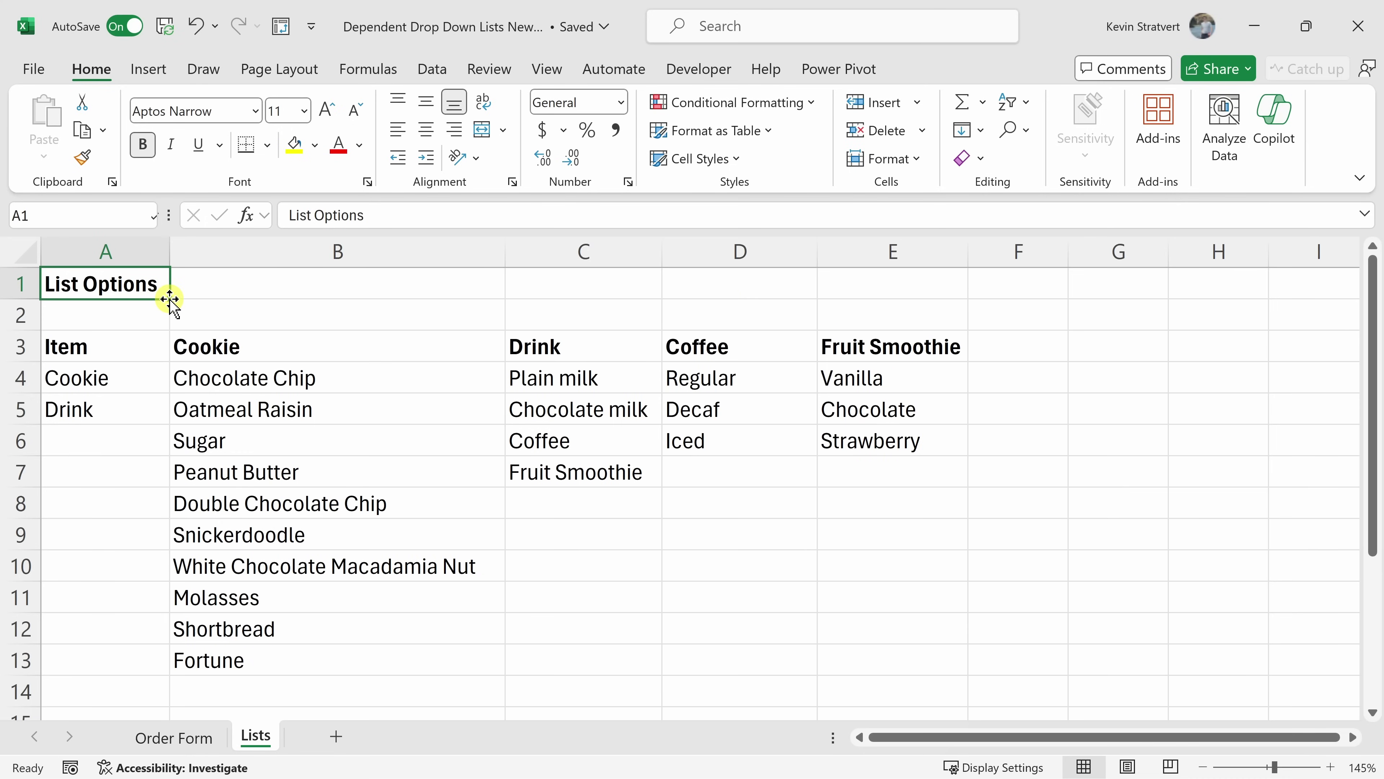
left_click_drag(123, 346, 127, 402)
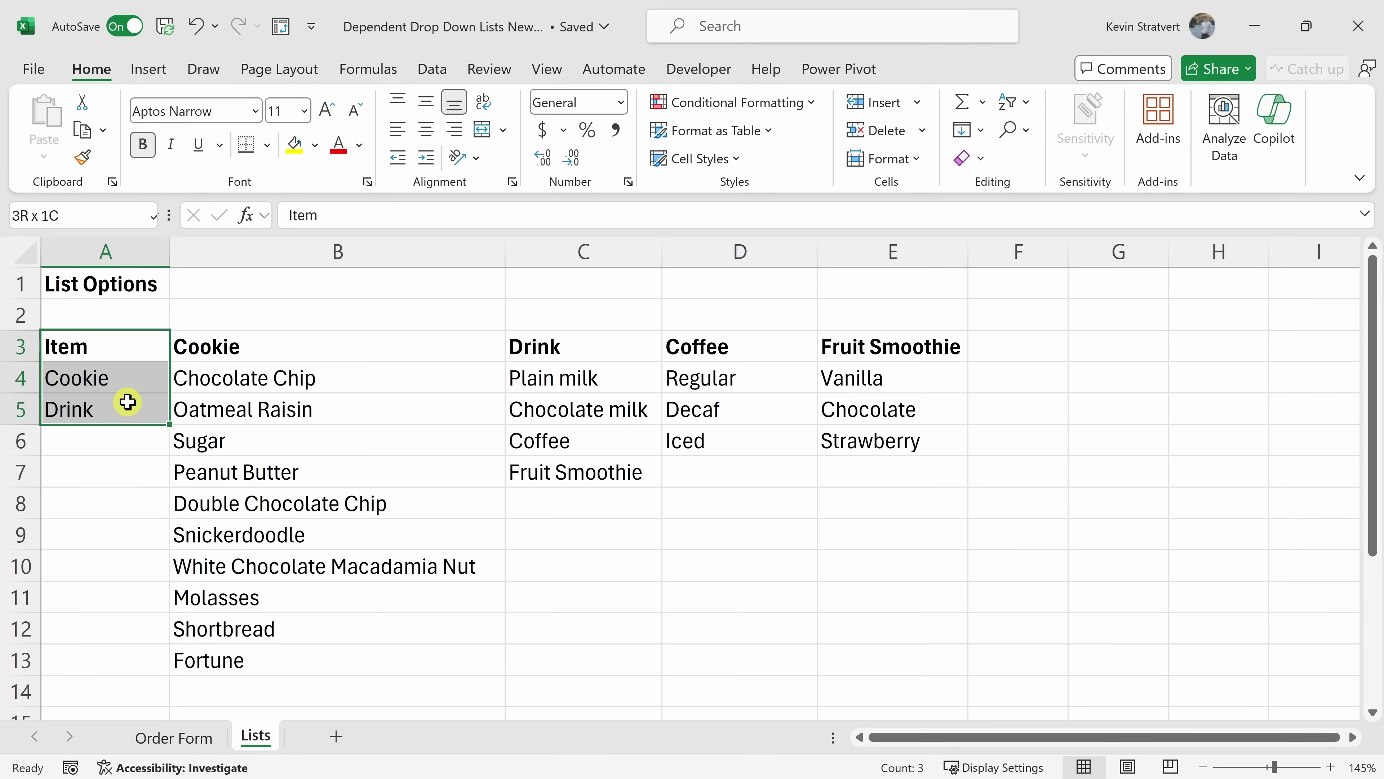
left_click(124, 376)
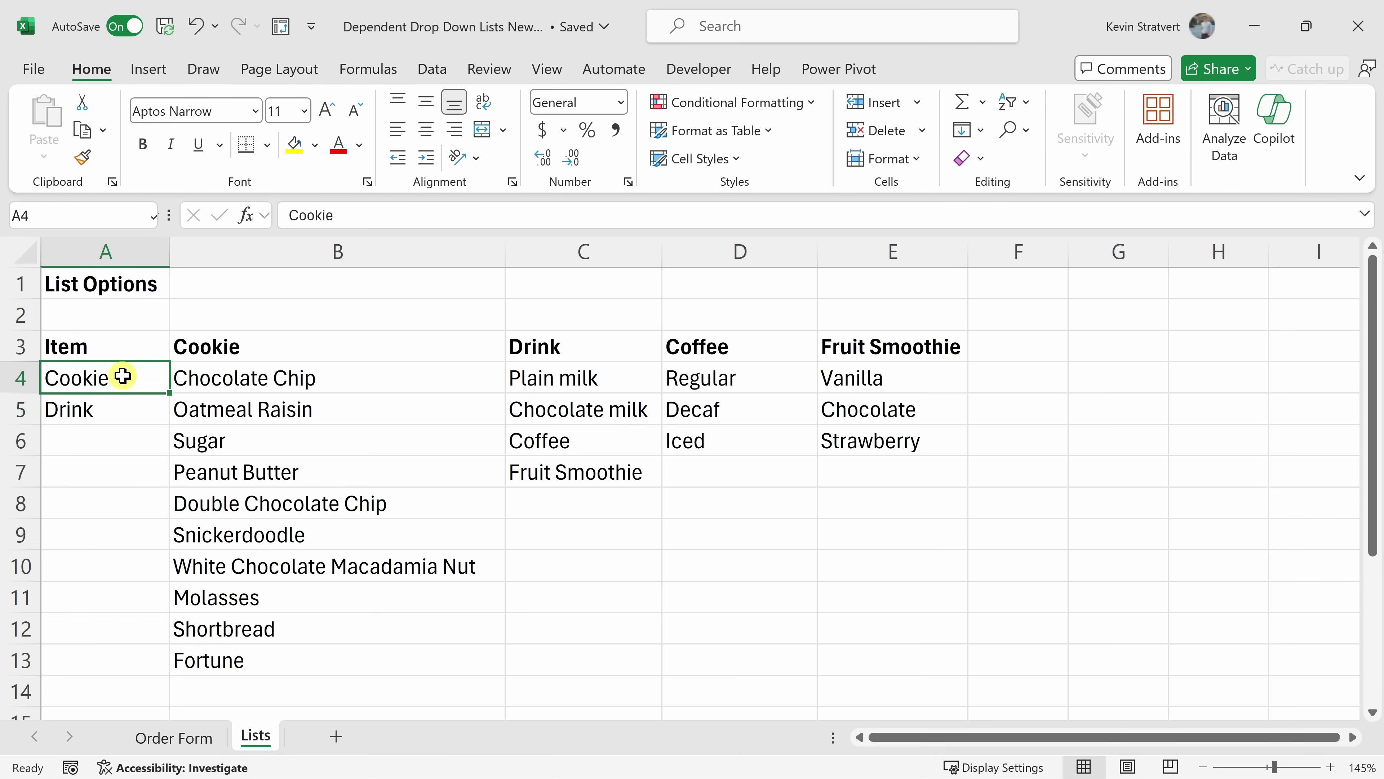
left_click(110, 404)
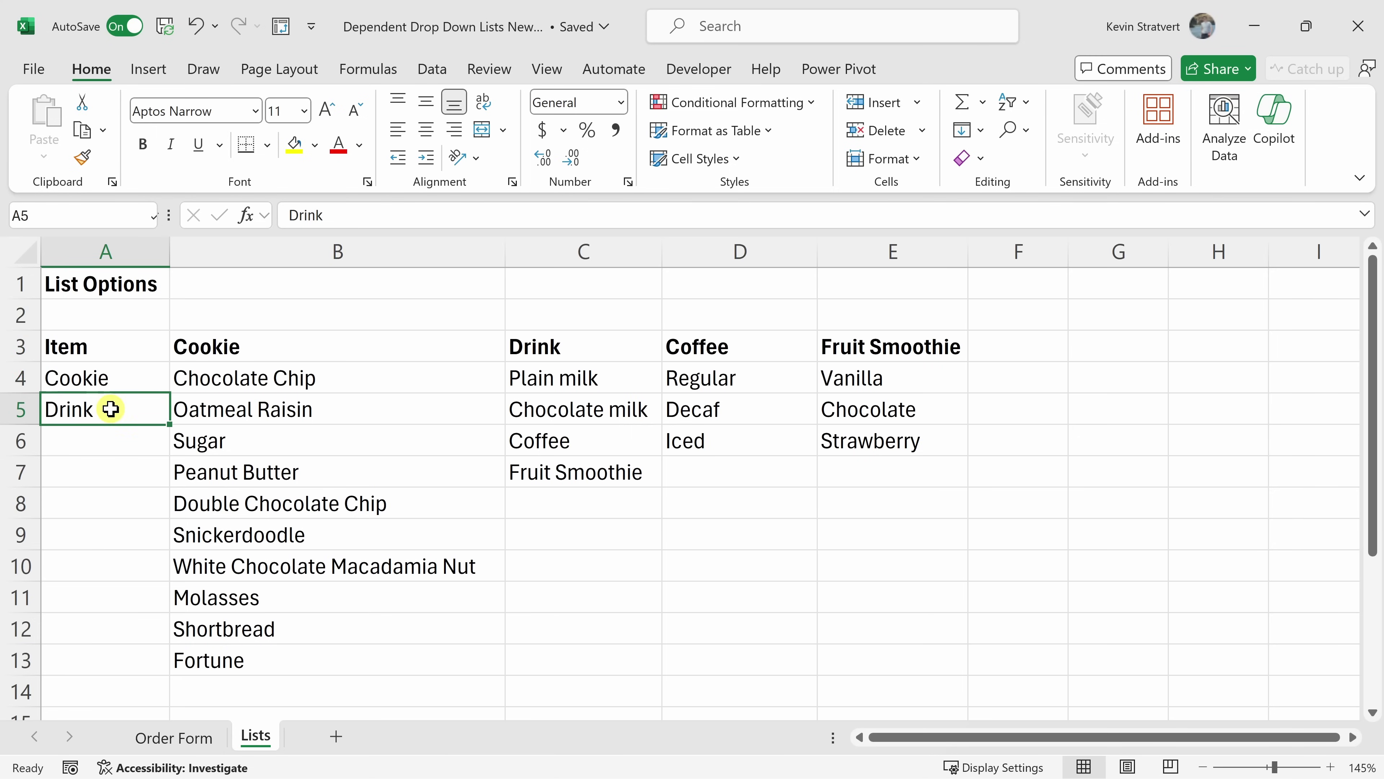
left_click(110, 377)
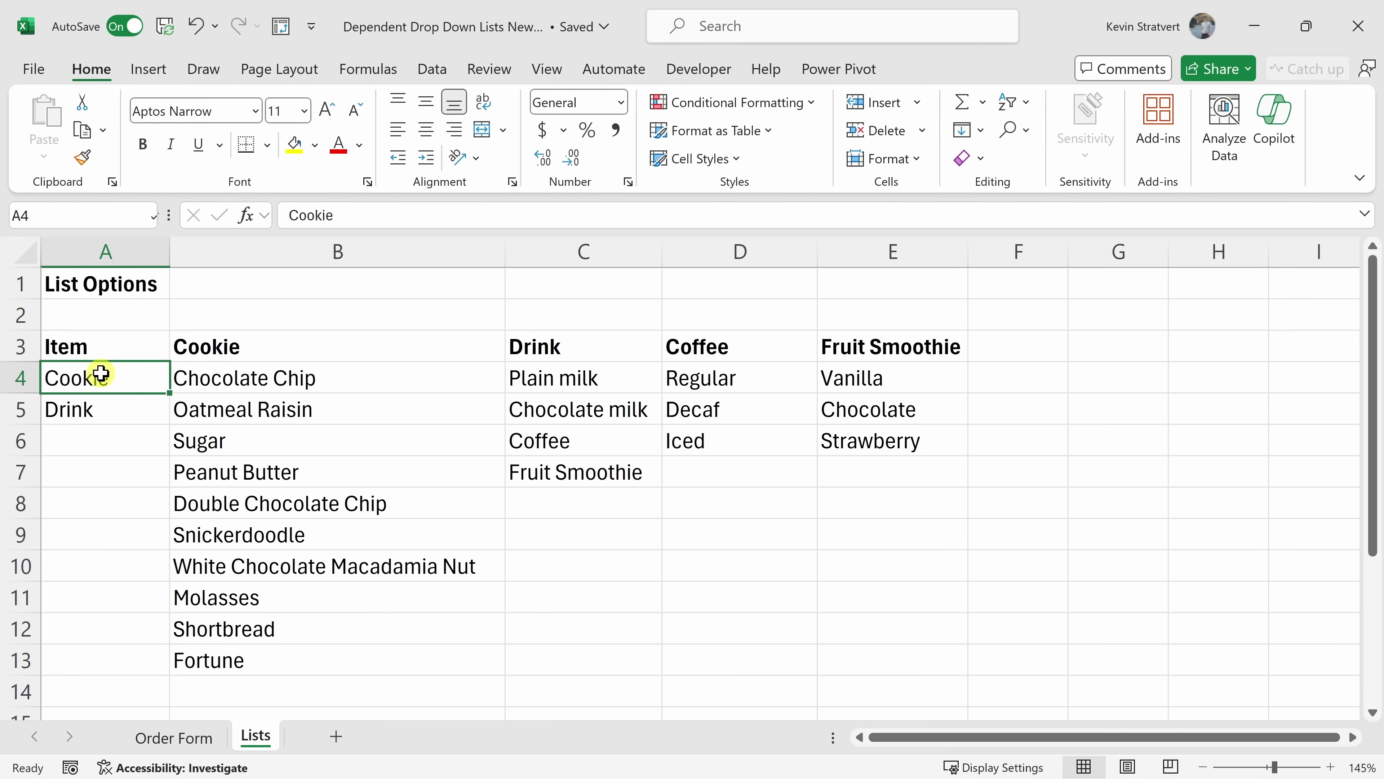
left_click_drag(275, 342, 272, 650)
left_click(118, 407)
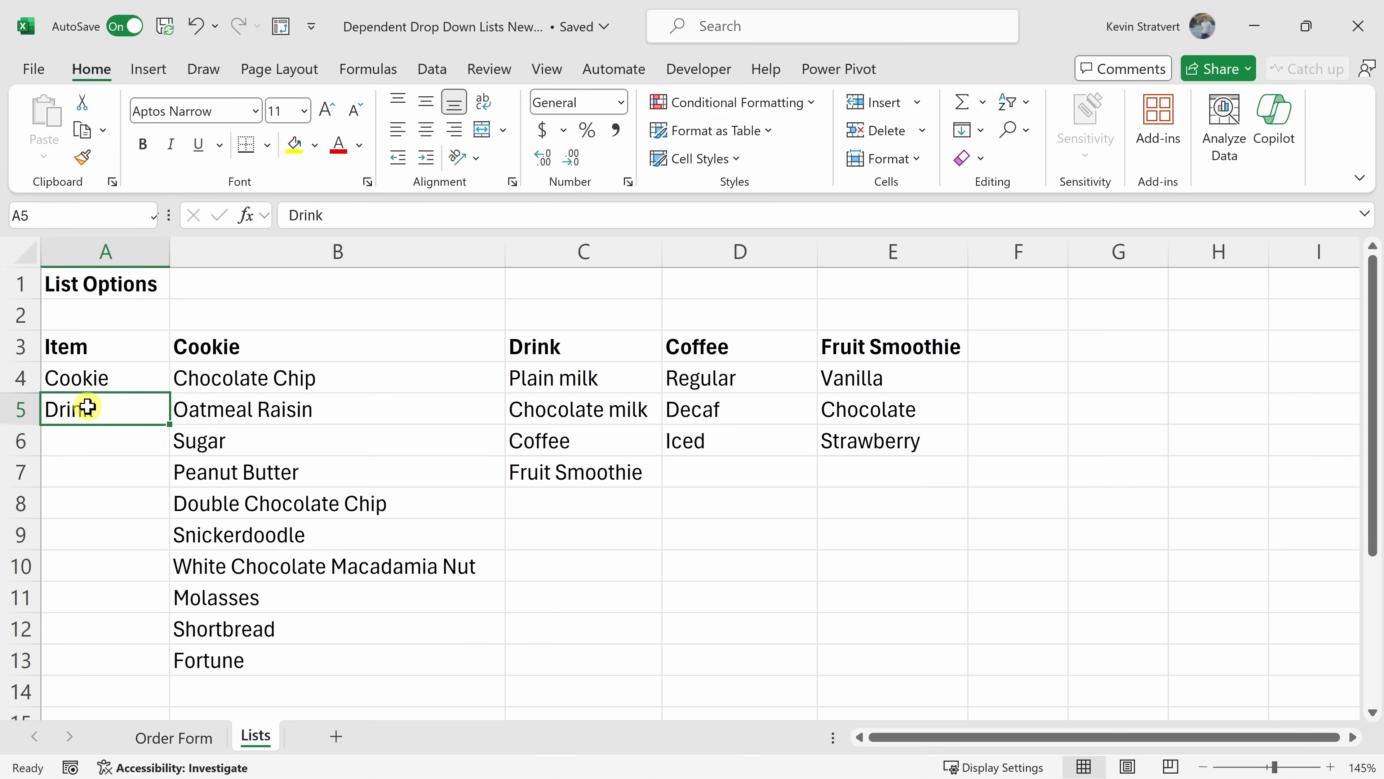
left_click_drag(594, 345, 597, 475)
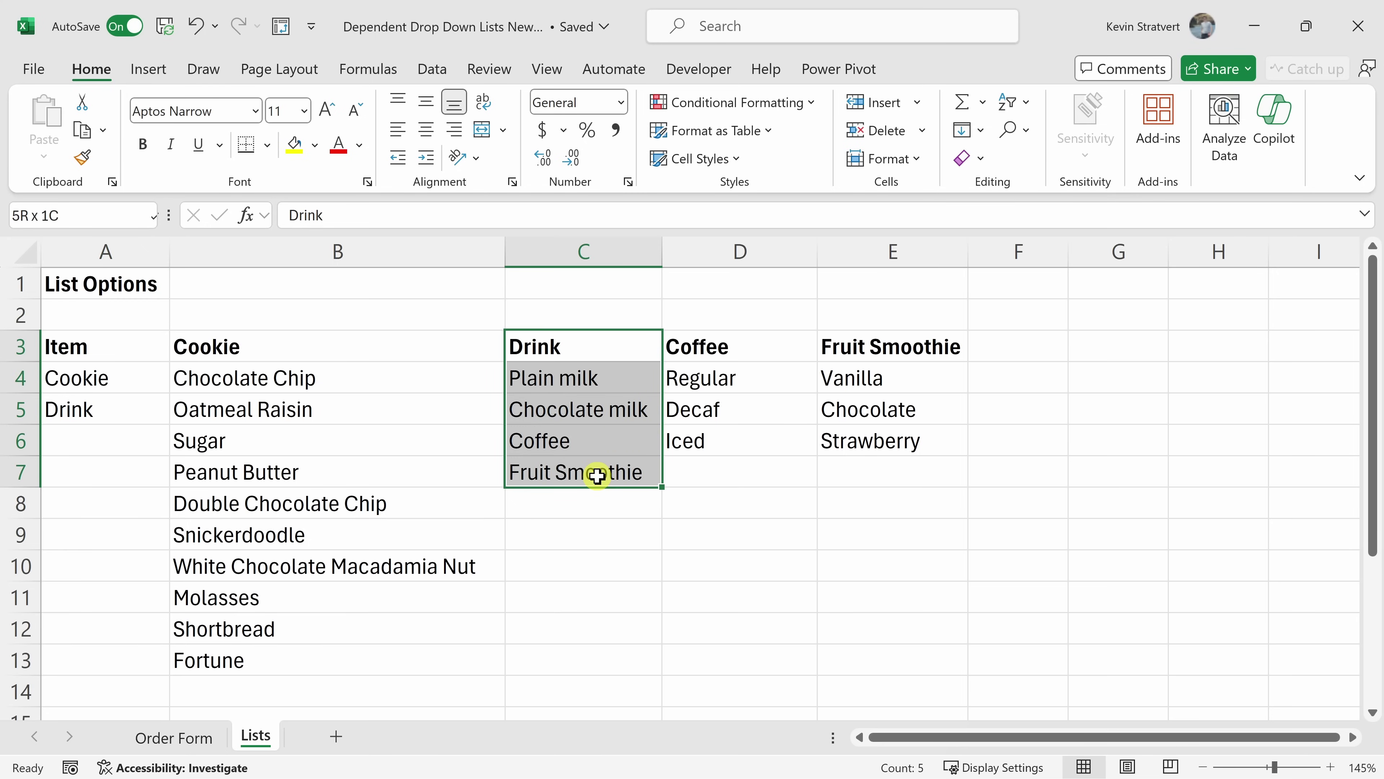
left_click(596, 442)
left_click_drag(716, 373, 723, 433)
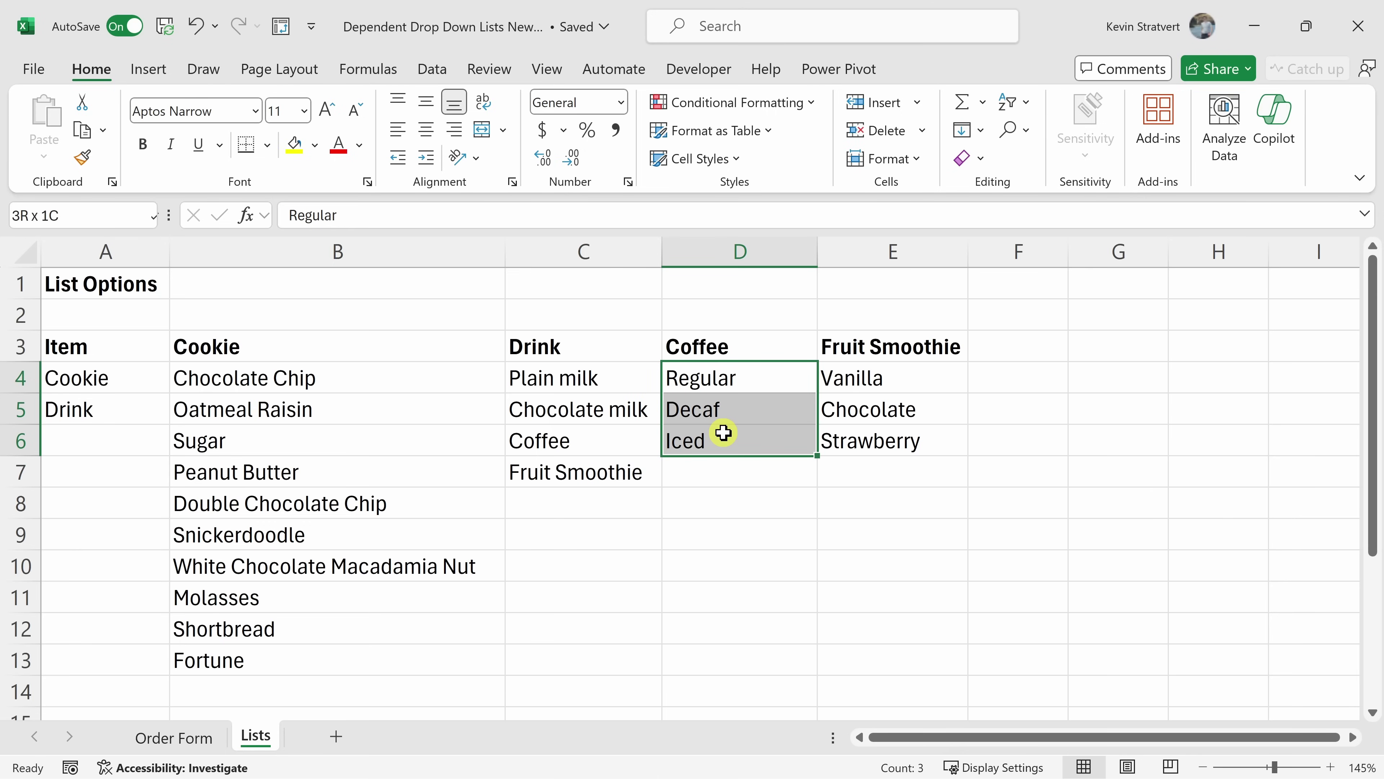
left_click(540, 476)
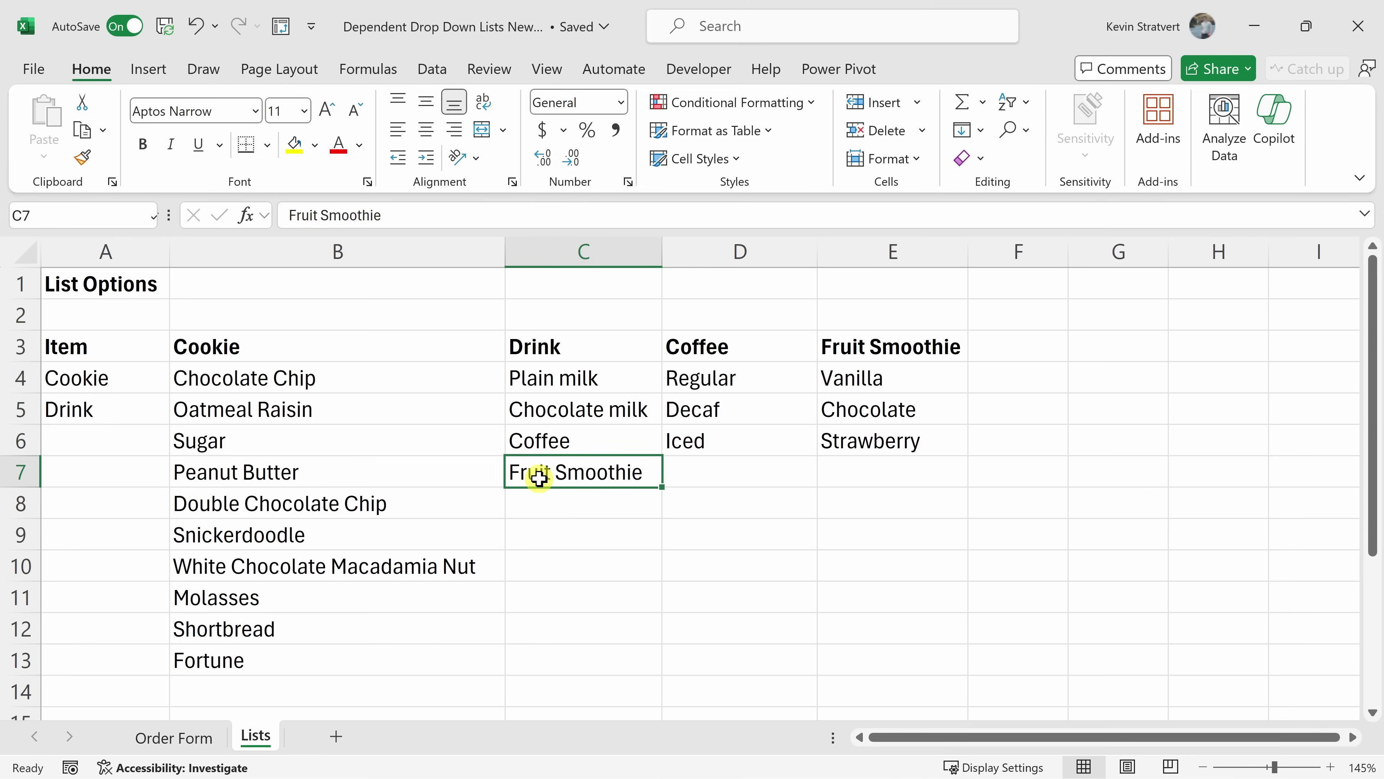
left_click_drag(889, 341, 927, 441)
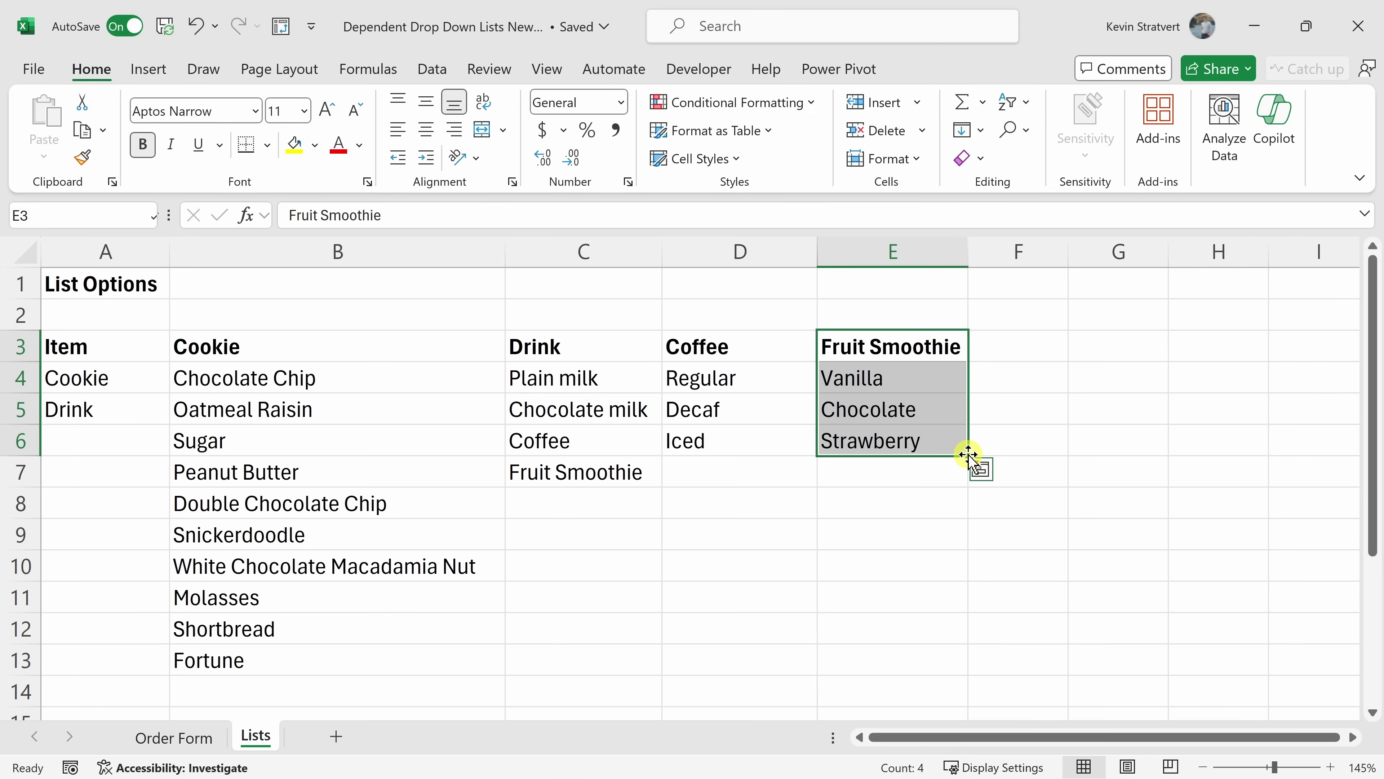
left_click_drag(115, 343, 125, 410)
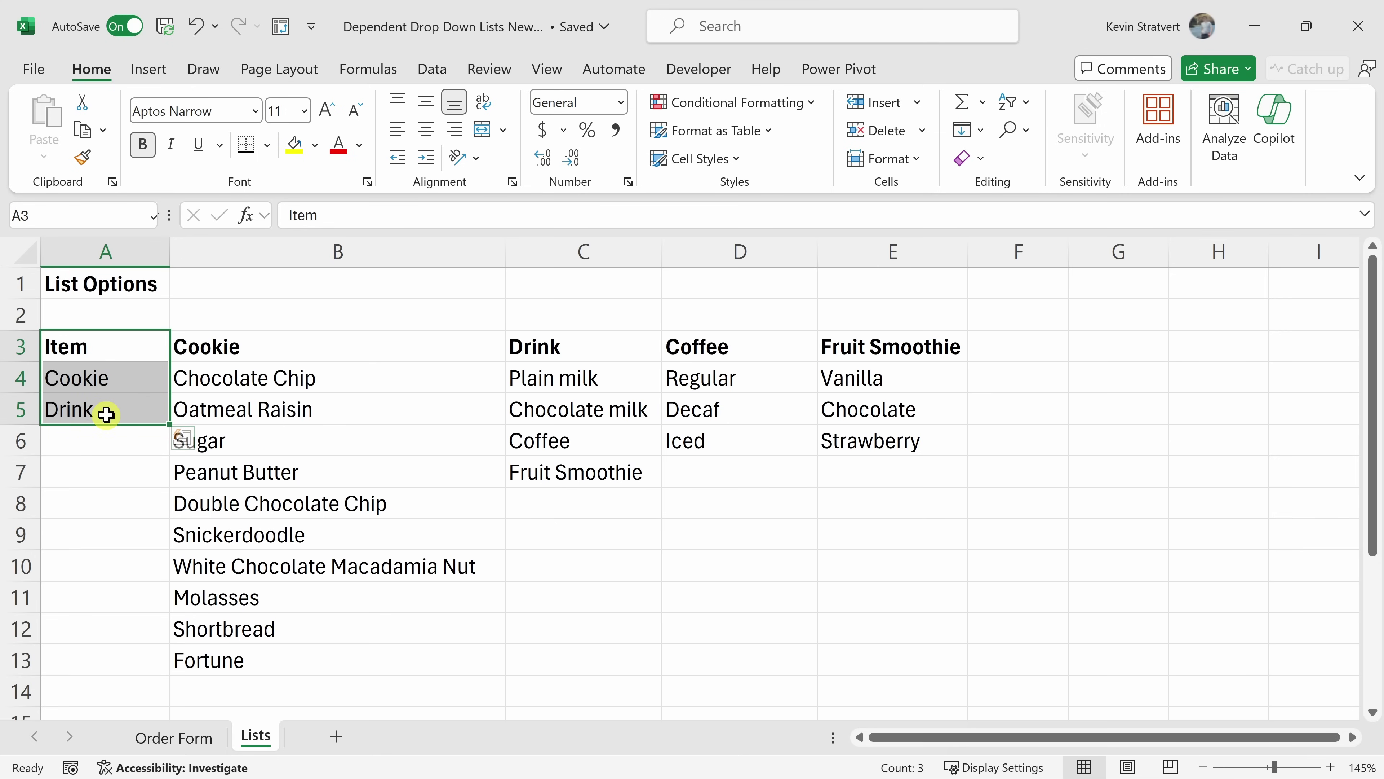
Create the name Item for A3:A5 using Create from Selection with Top row checked
left_click(366, 71)
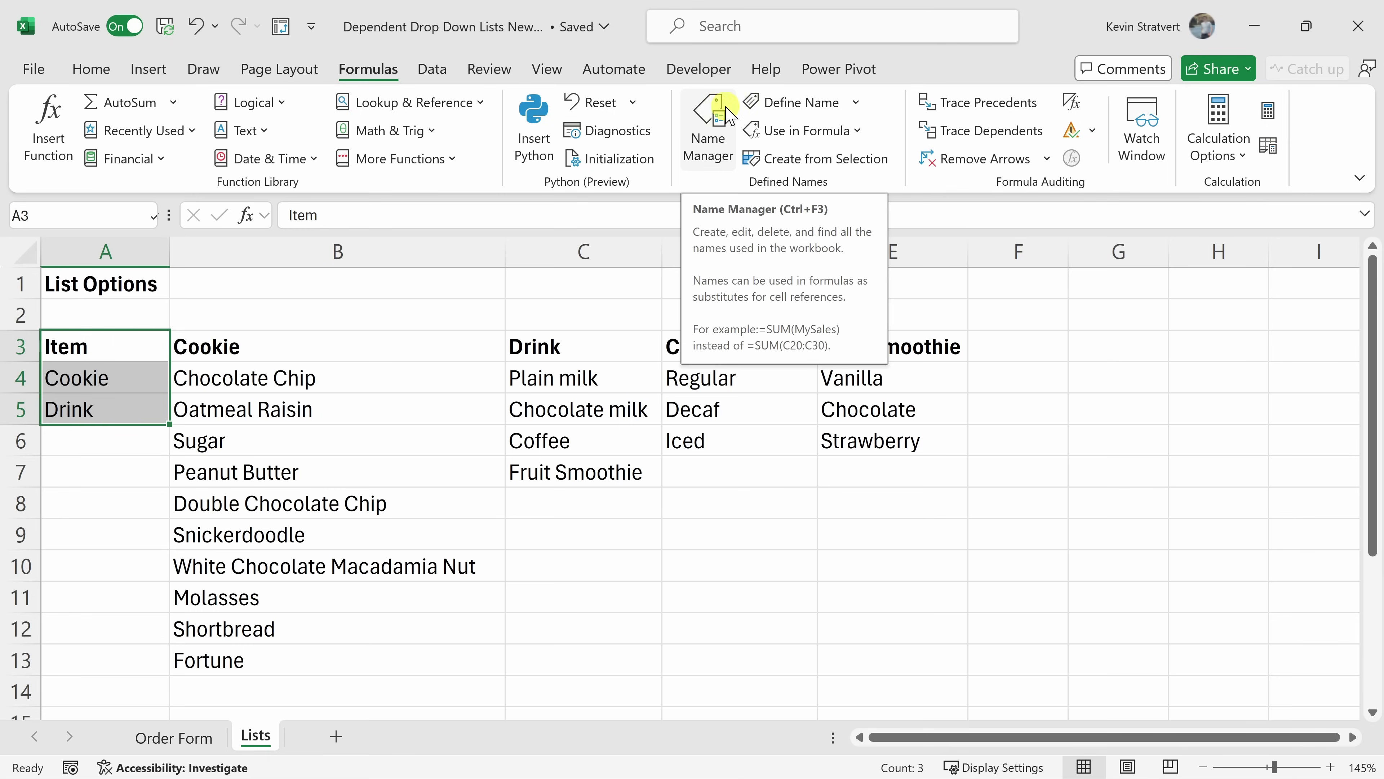
left_click(786, 159)
left_click_drag(915, 515, 711, 319)
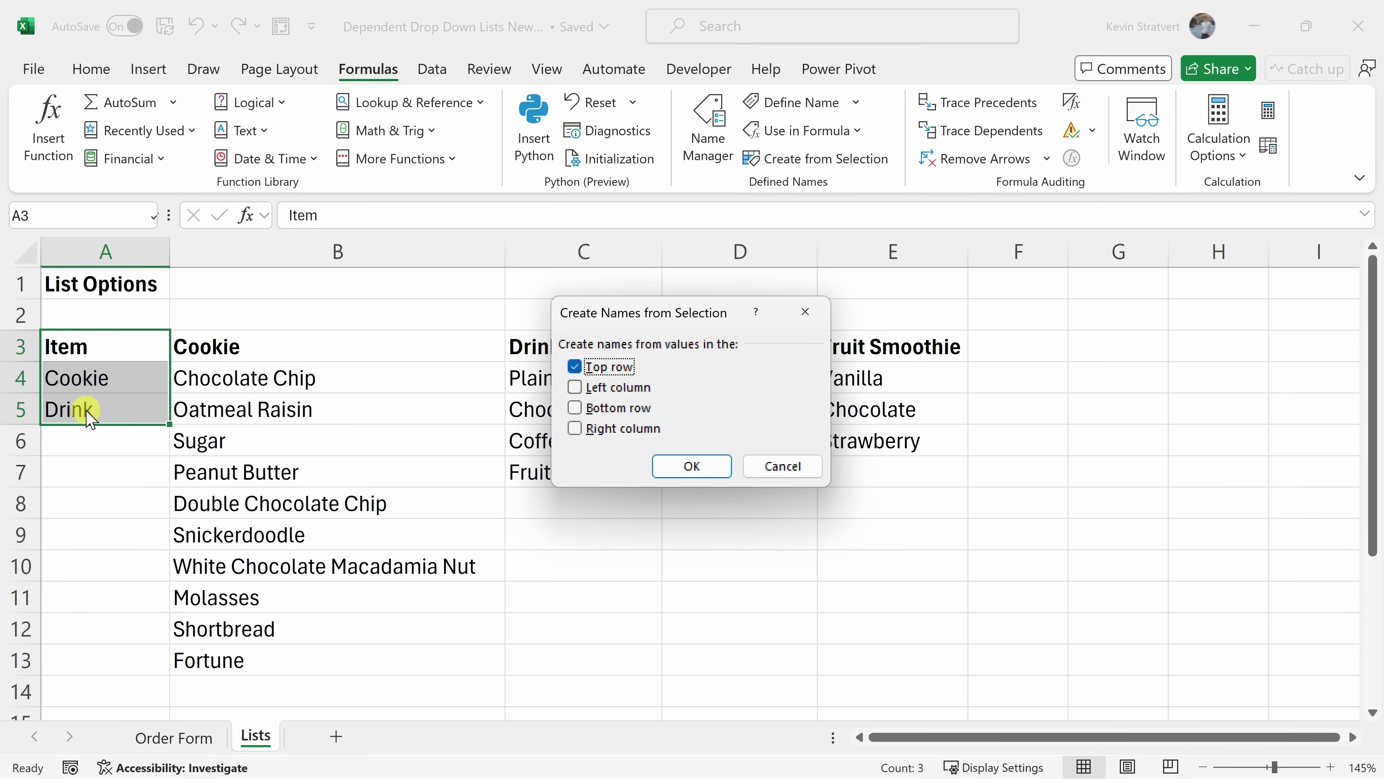
left_click(608, 369)
left_click(610, 370)
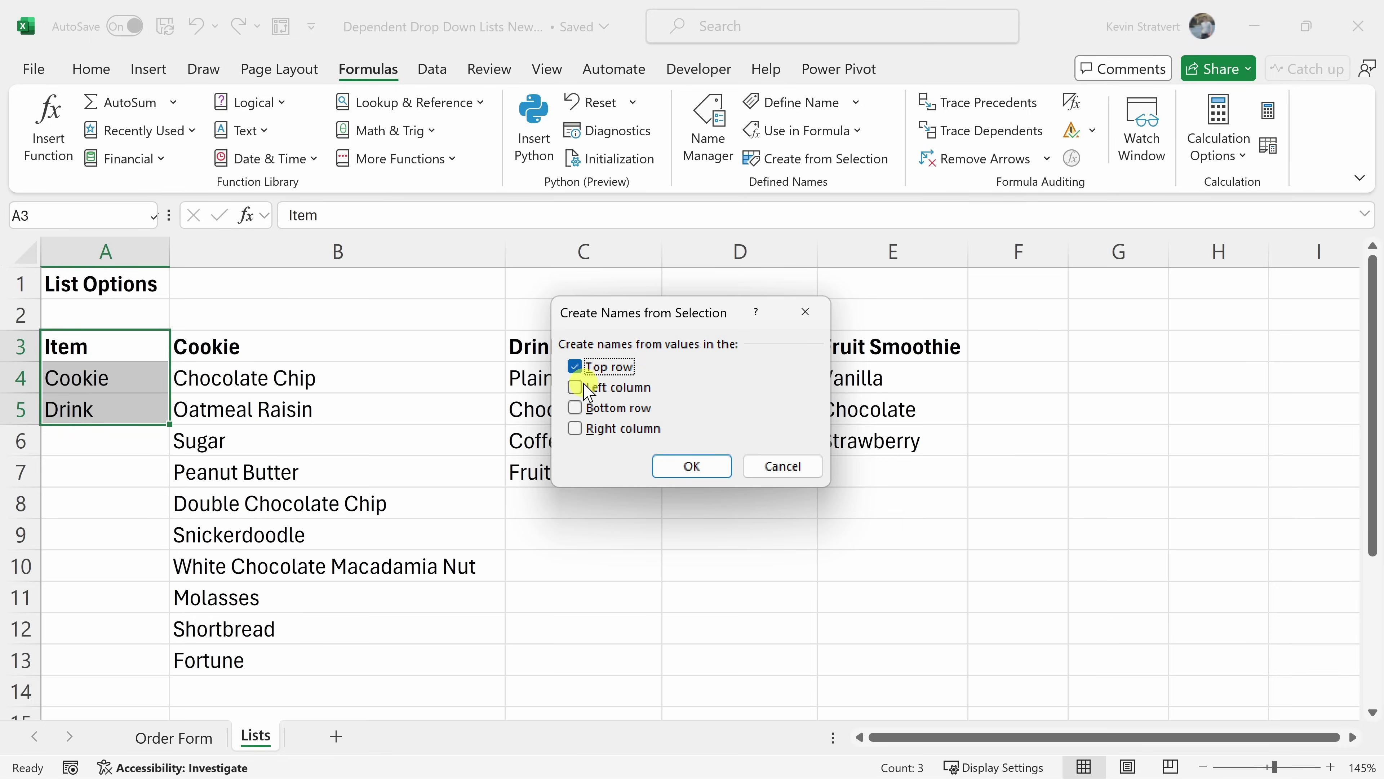
left_click(695, 467)
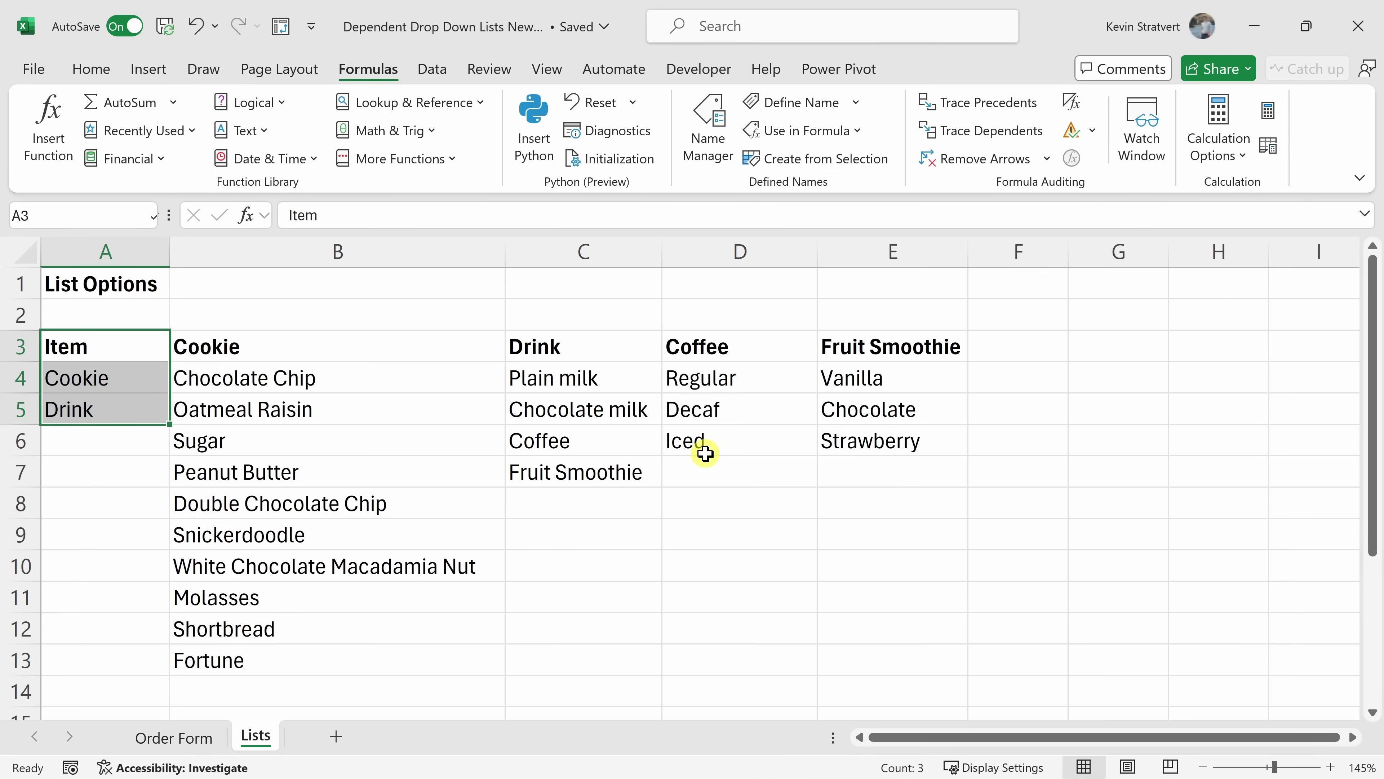
left_click(718, 135)
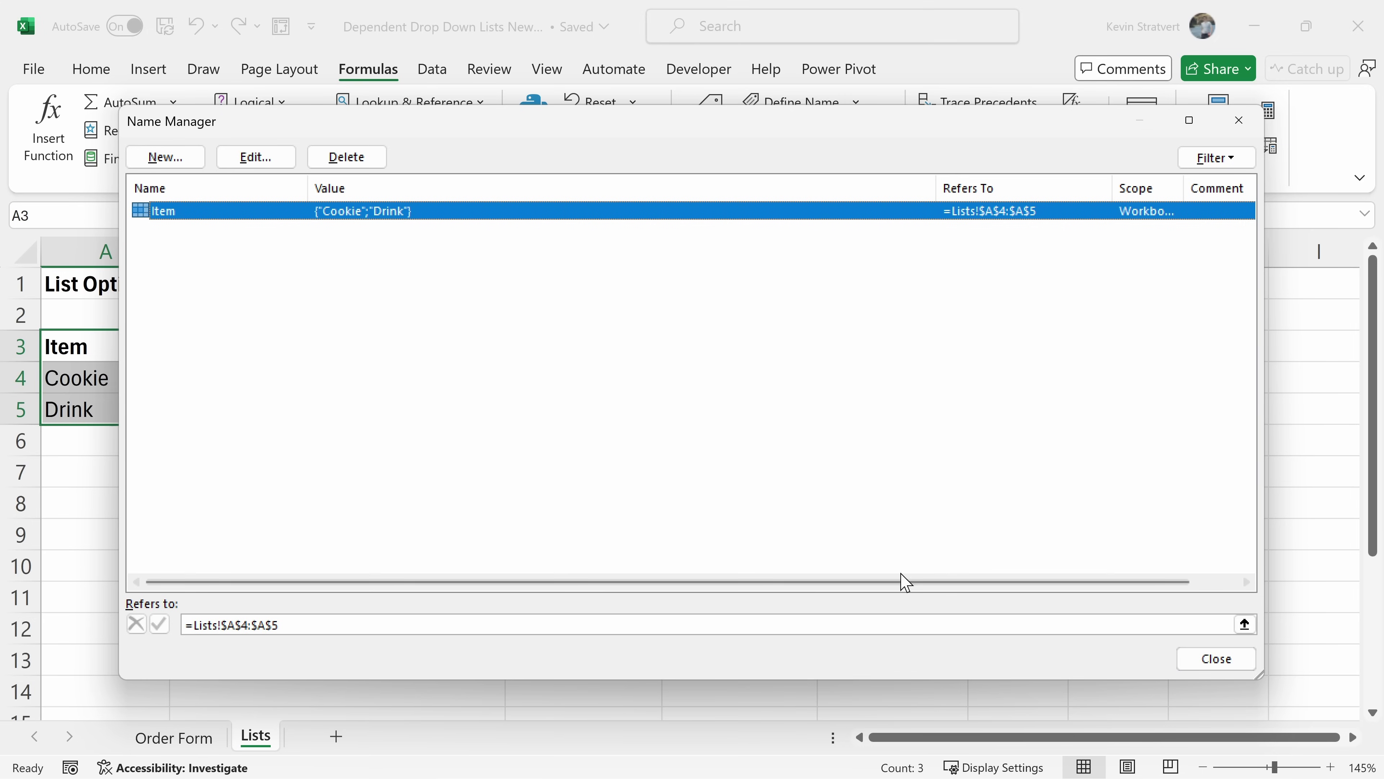
left_click(1216, 661)
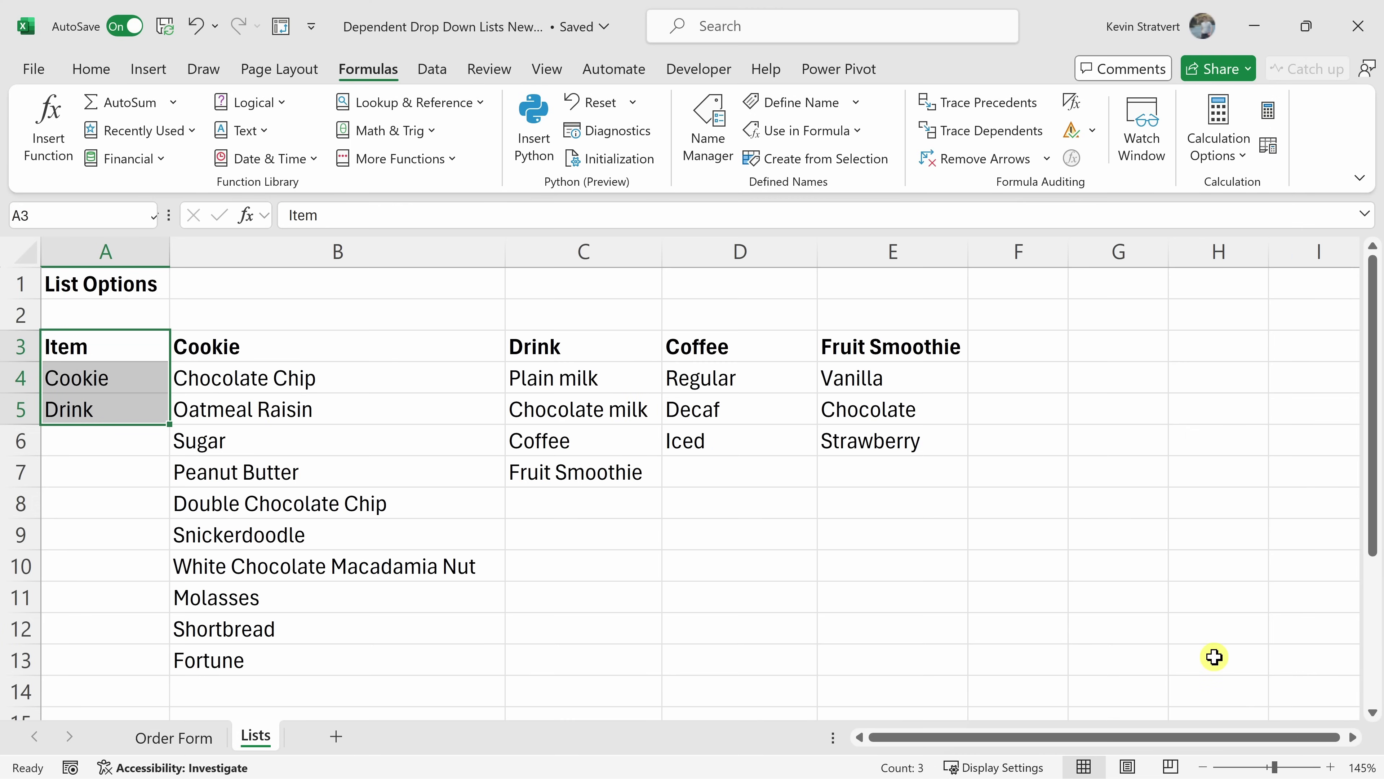
left_click(1120, 347)
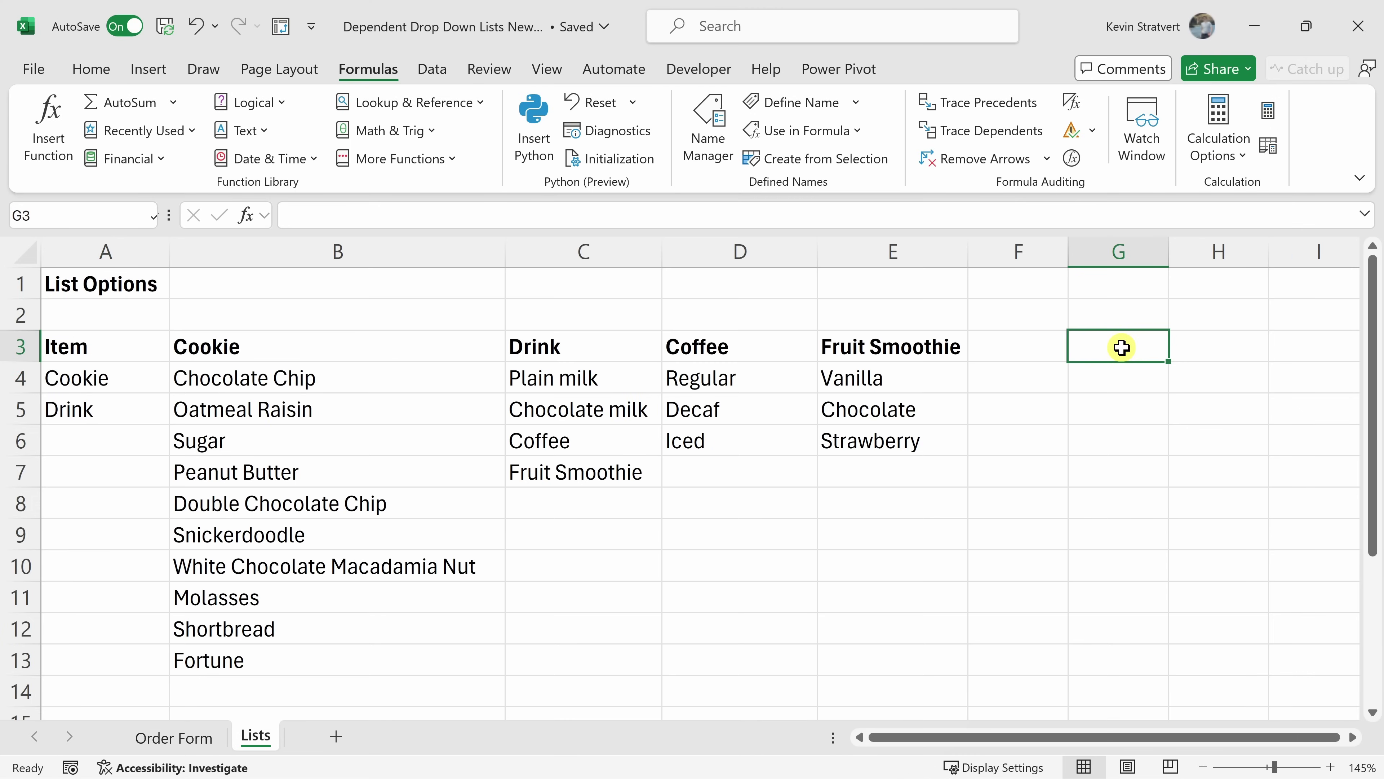
type("=")
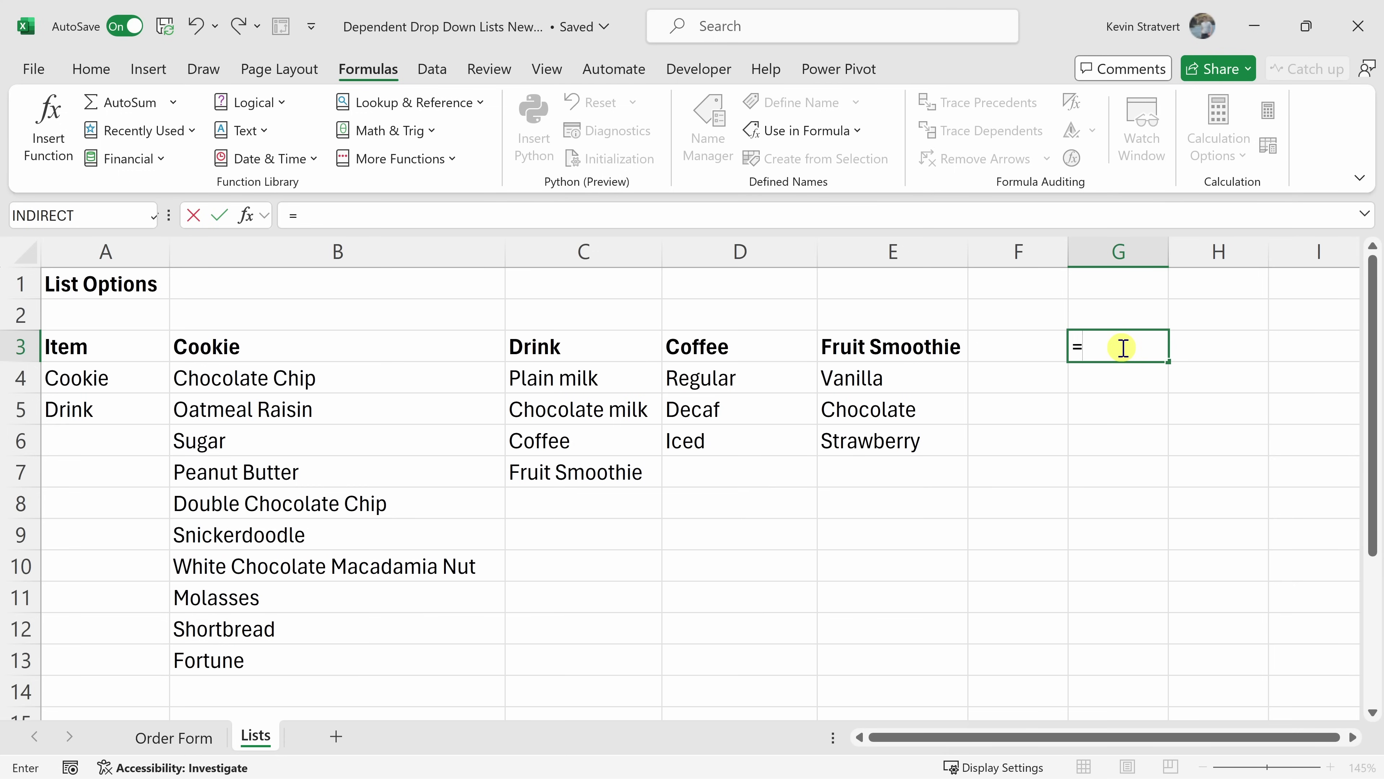
type("item")
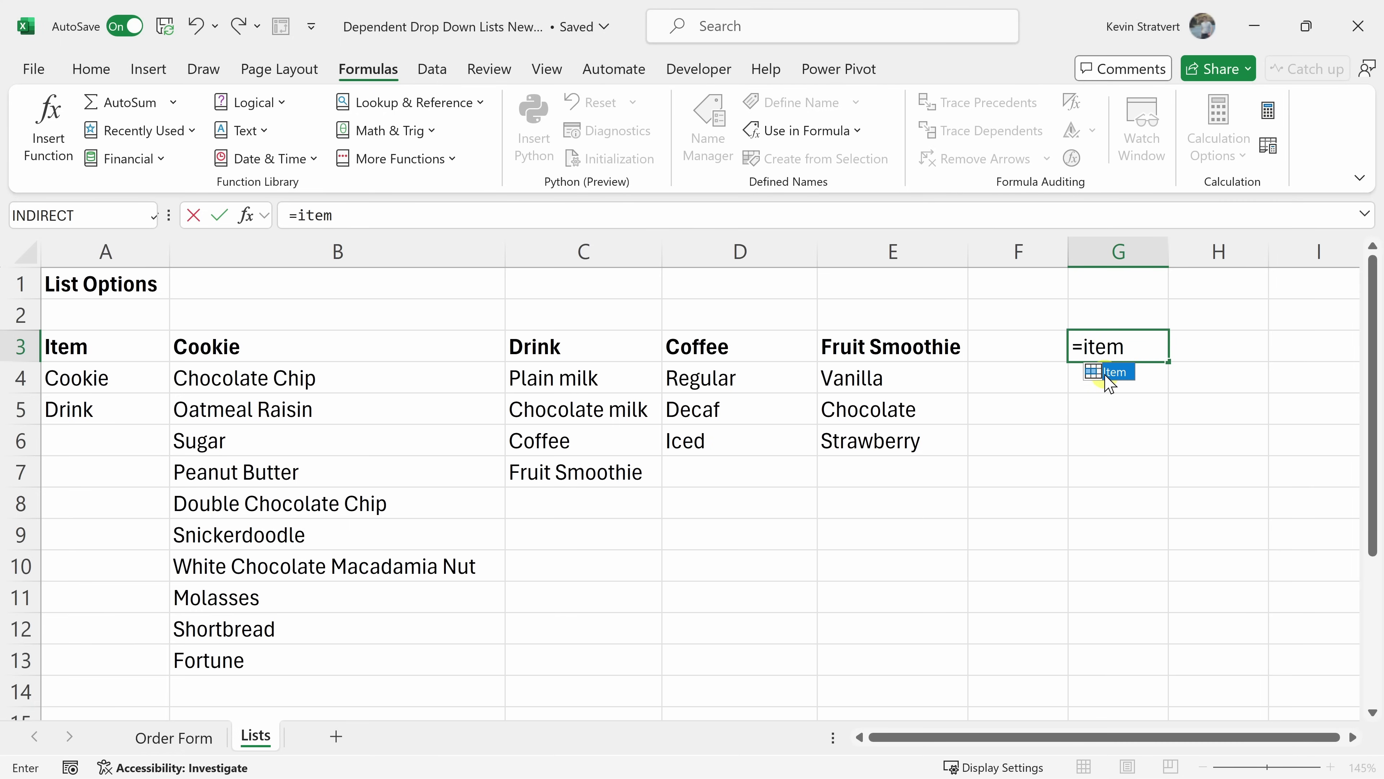
key("Return")
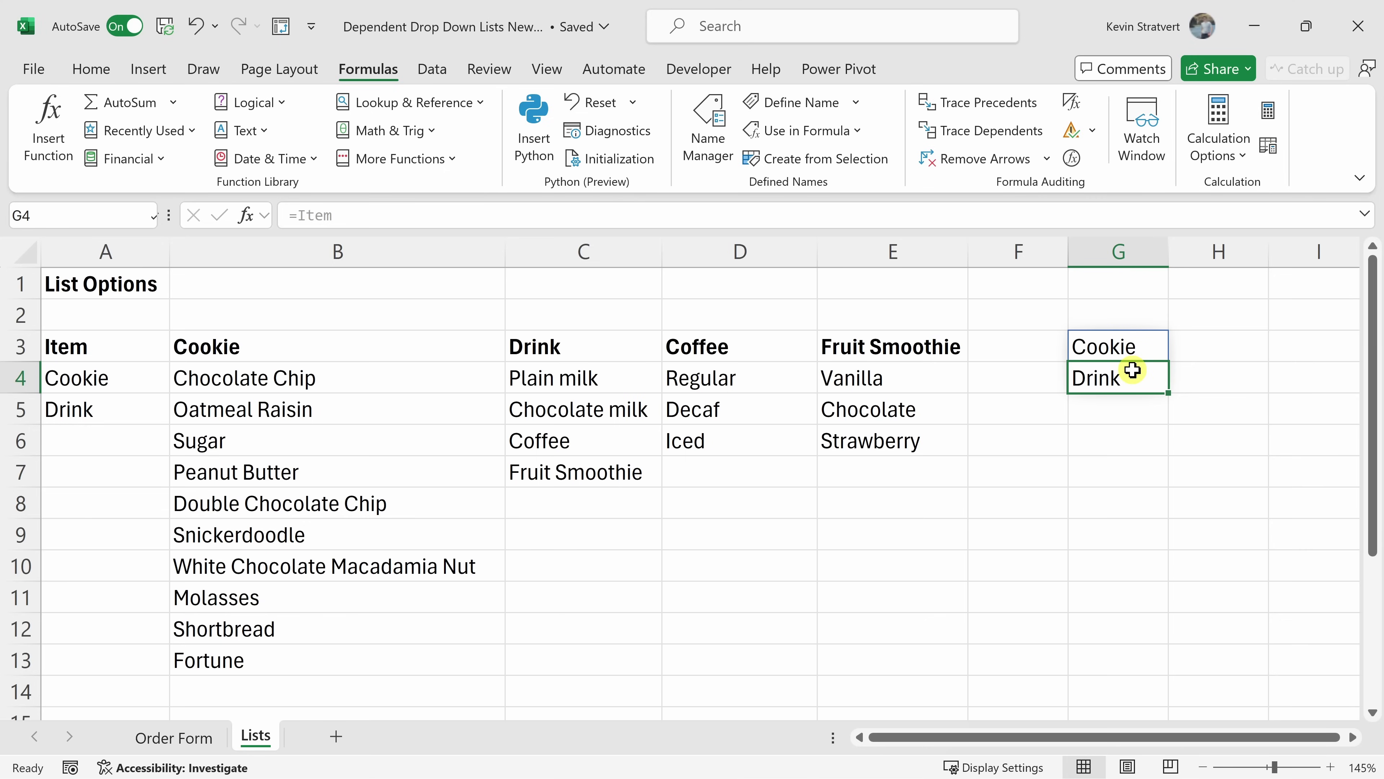
left_click(1128, 344)
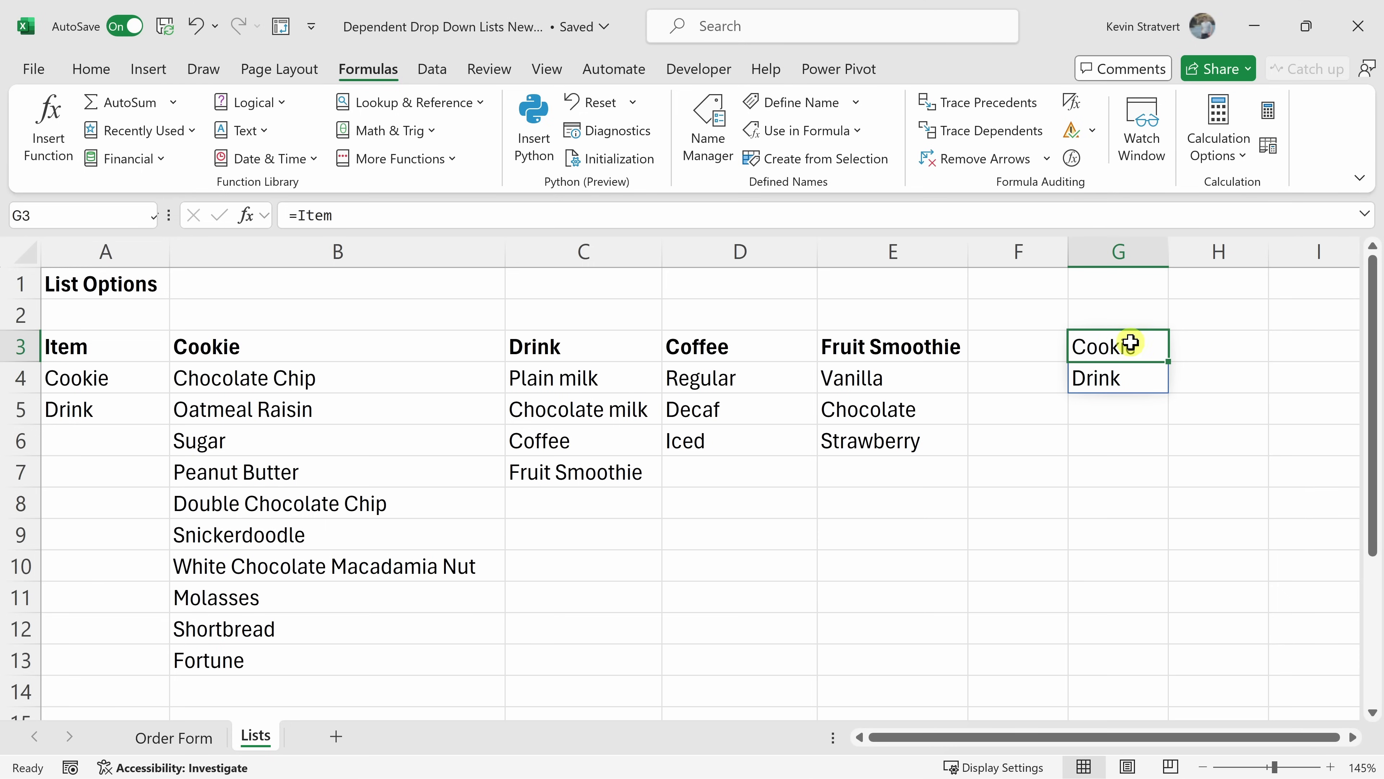
key("Delete")
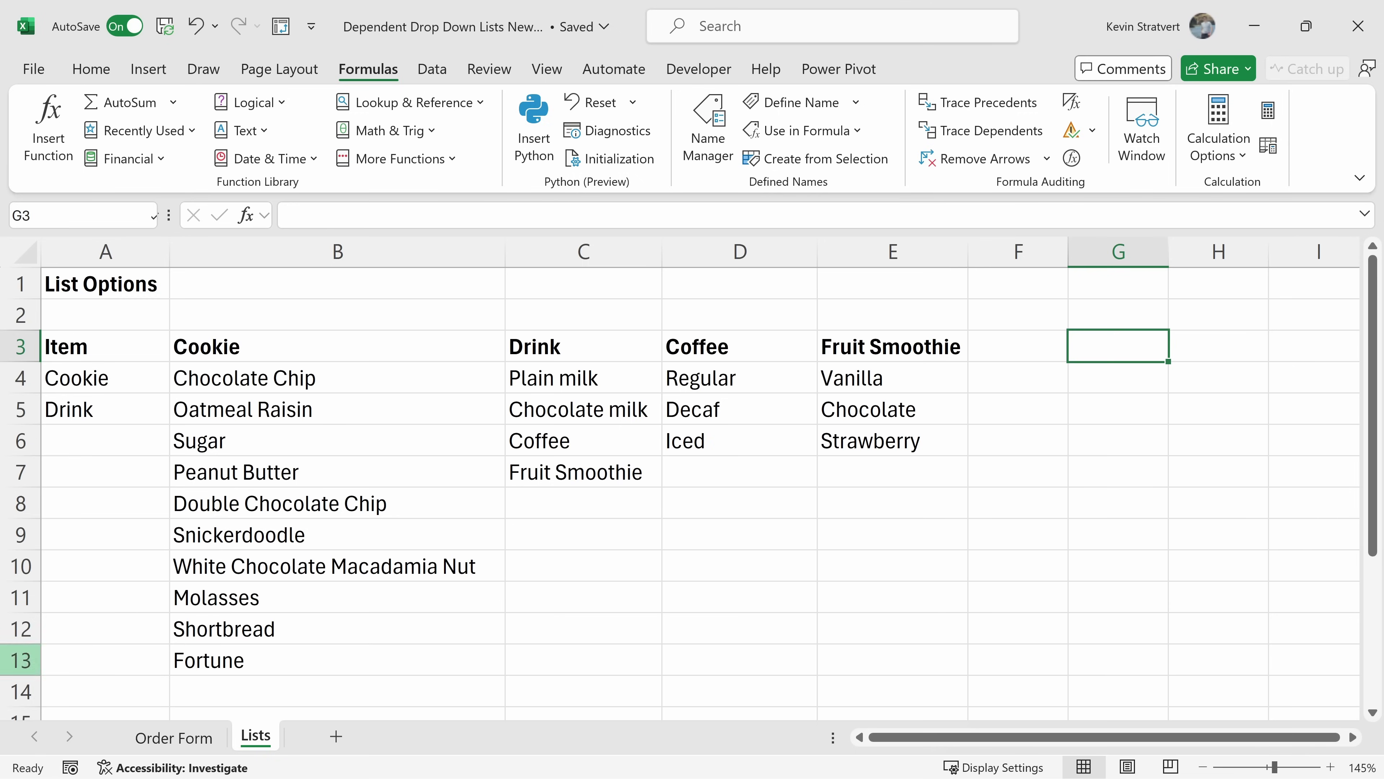
On the Order Form, open Data Validation for A7 and set Allow to List
left_click(180, 740)
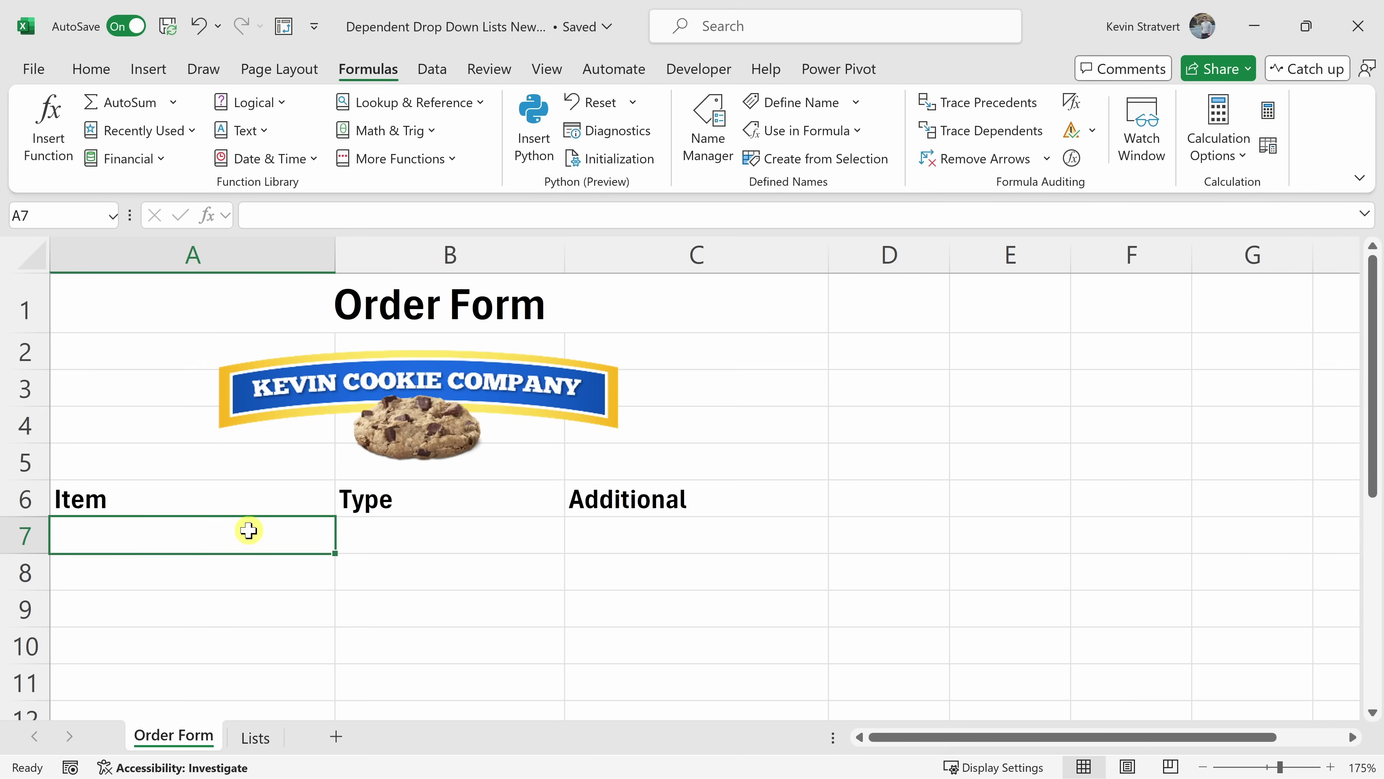
left_click(433, 70)
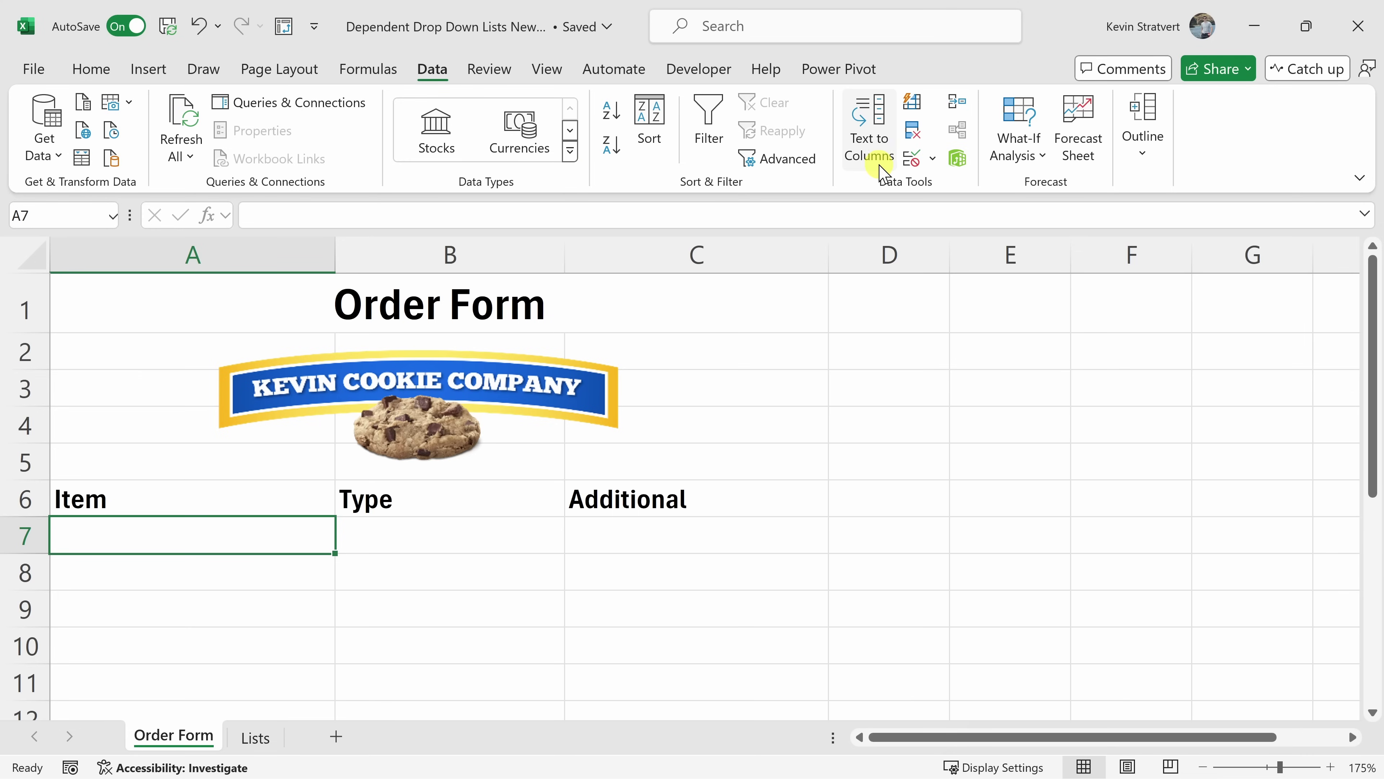
left_click(912, 159)
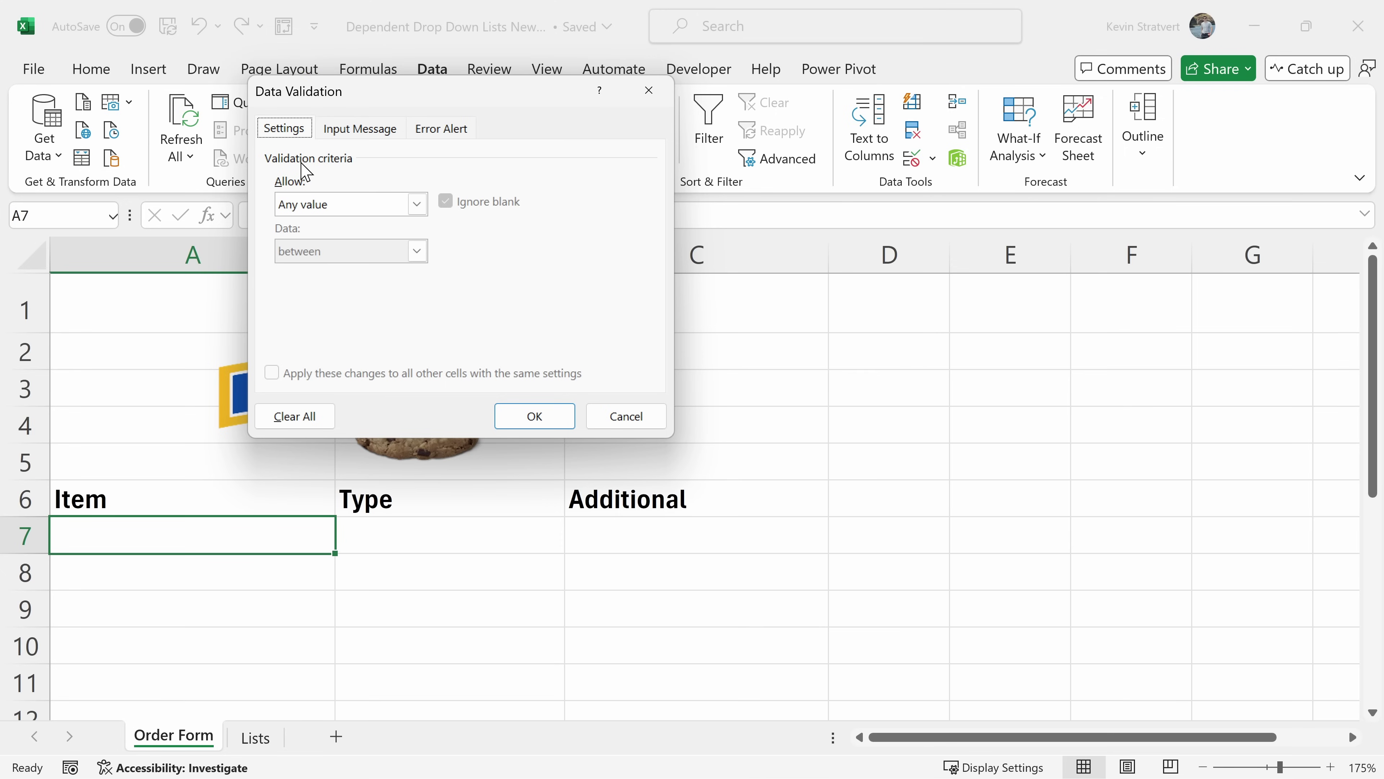
left_click(355, 203)
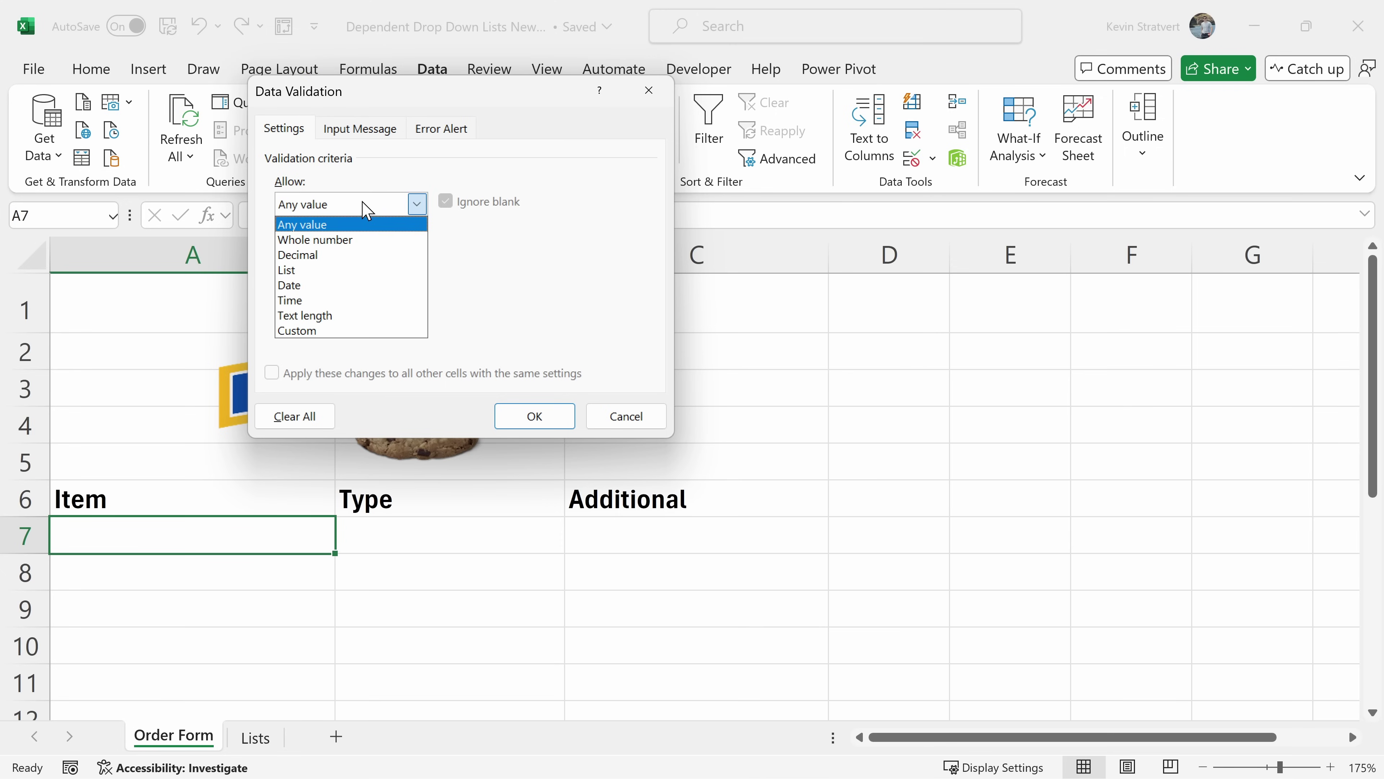
left_click(318, 270)
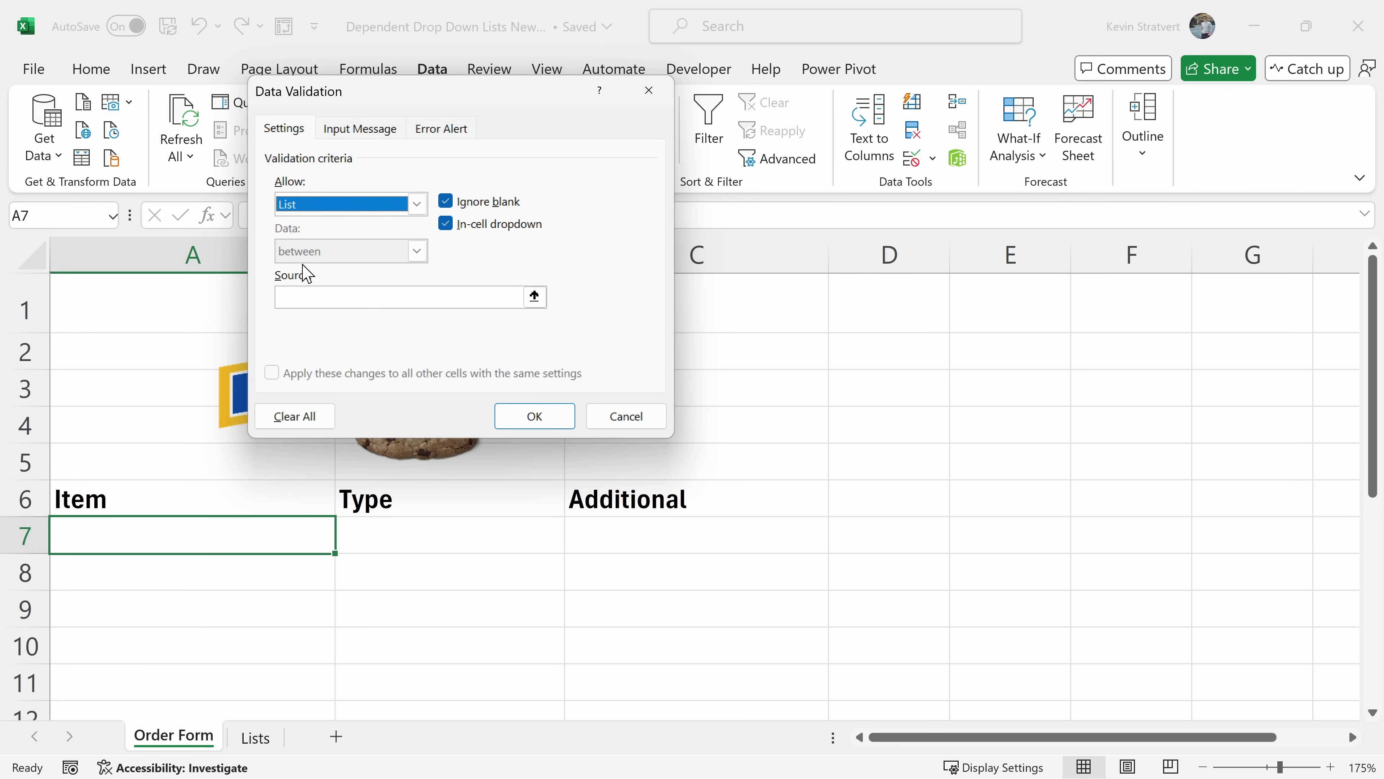
Set A7's list source to the Item name via F3 and apply the validation
left_click(300, 296)
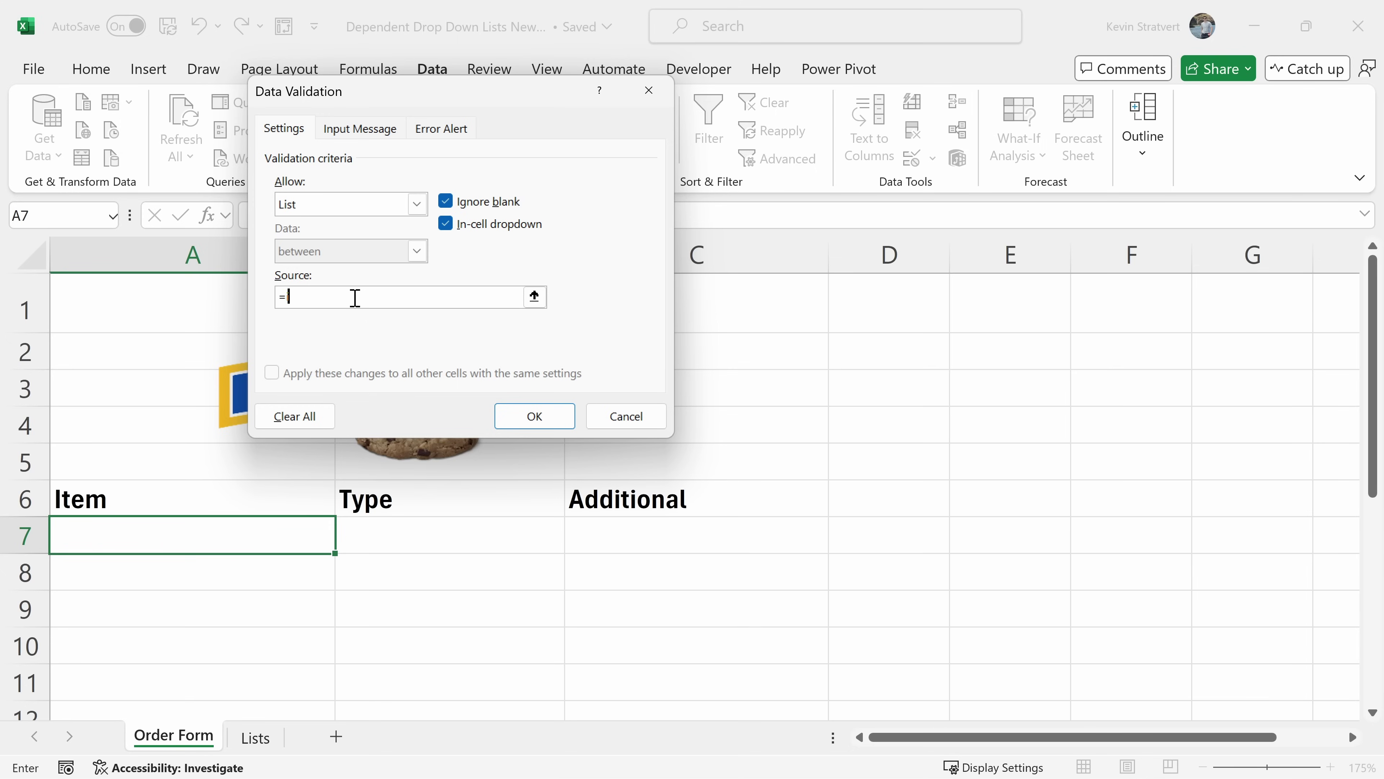
left_click_drag(324, 298, 277, 297)
key("BackSpace")
left_click(313, 204)
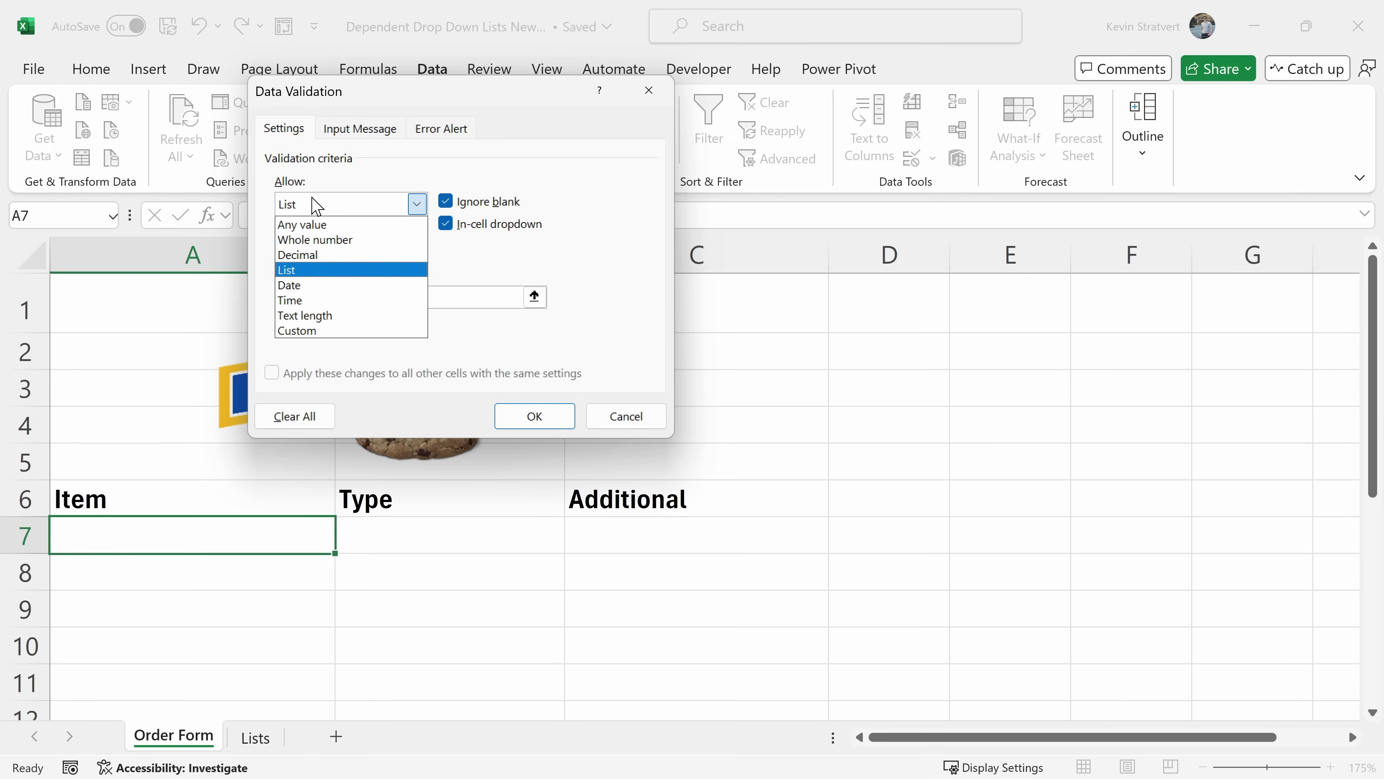
left_click(312, 270)
left_click(313, 296)
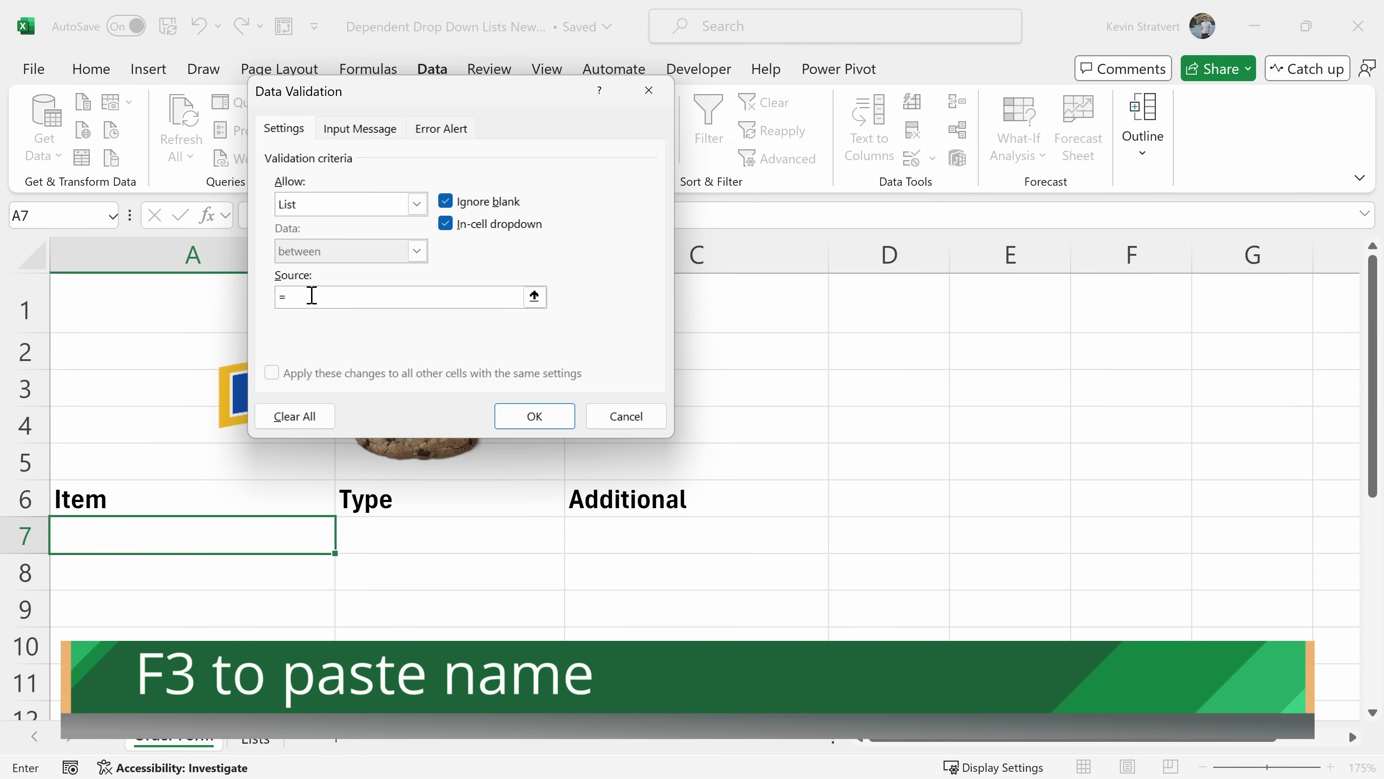
key("F3")
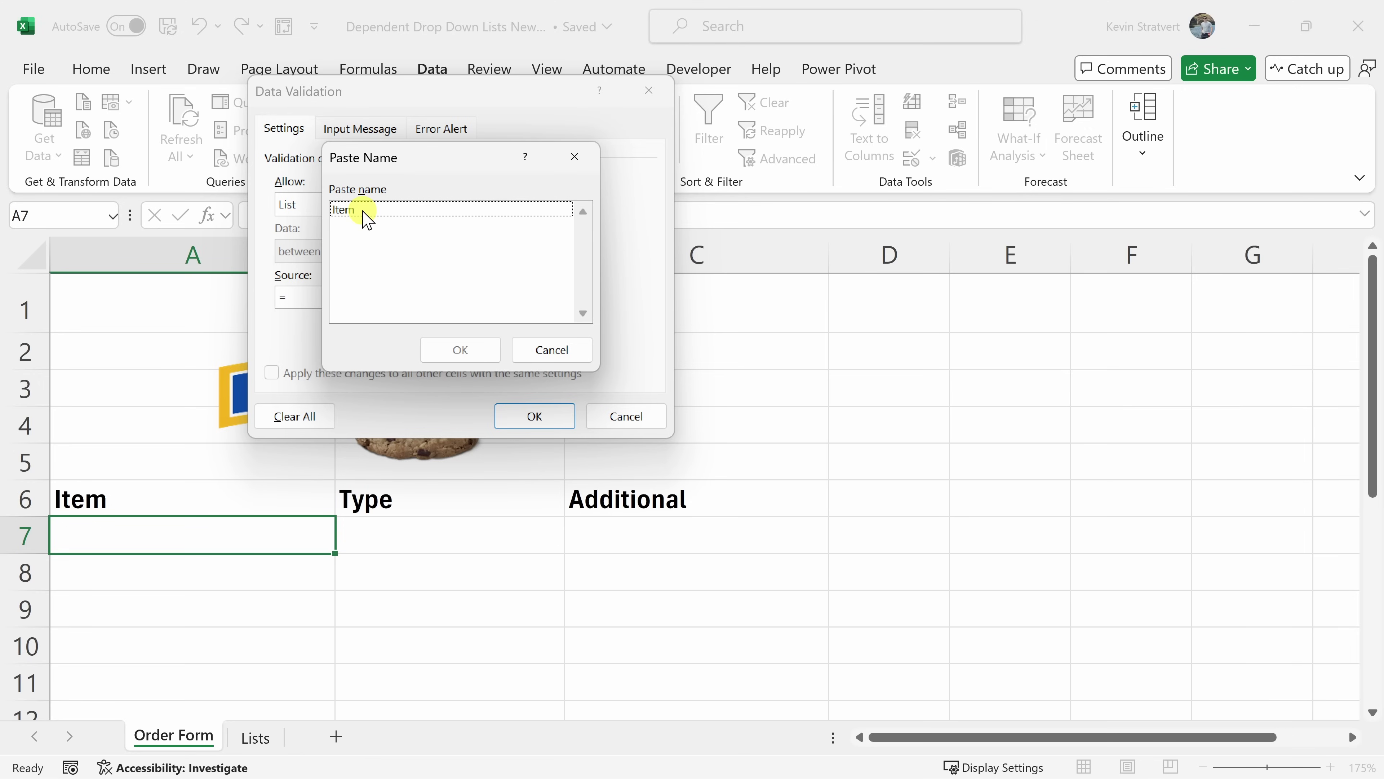
left_click(344, 210)
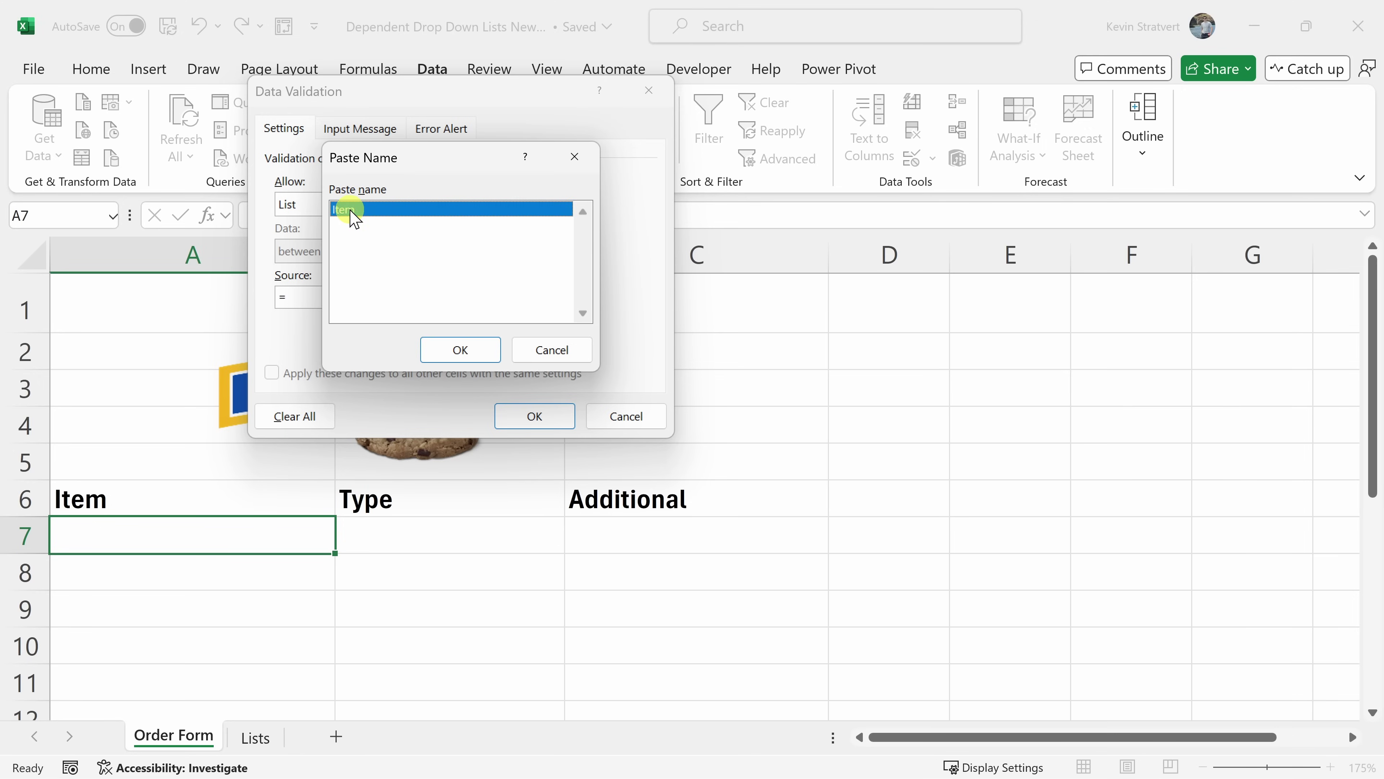
left_click(461, 350)
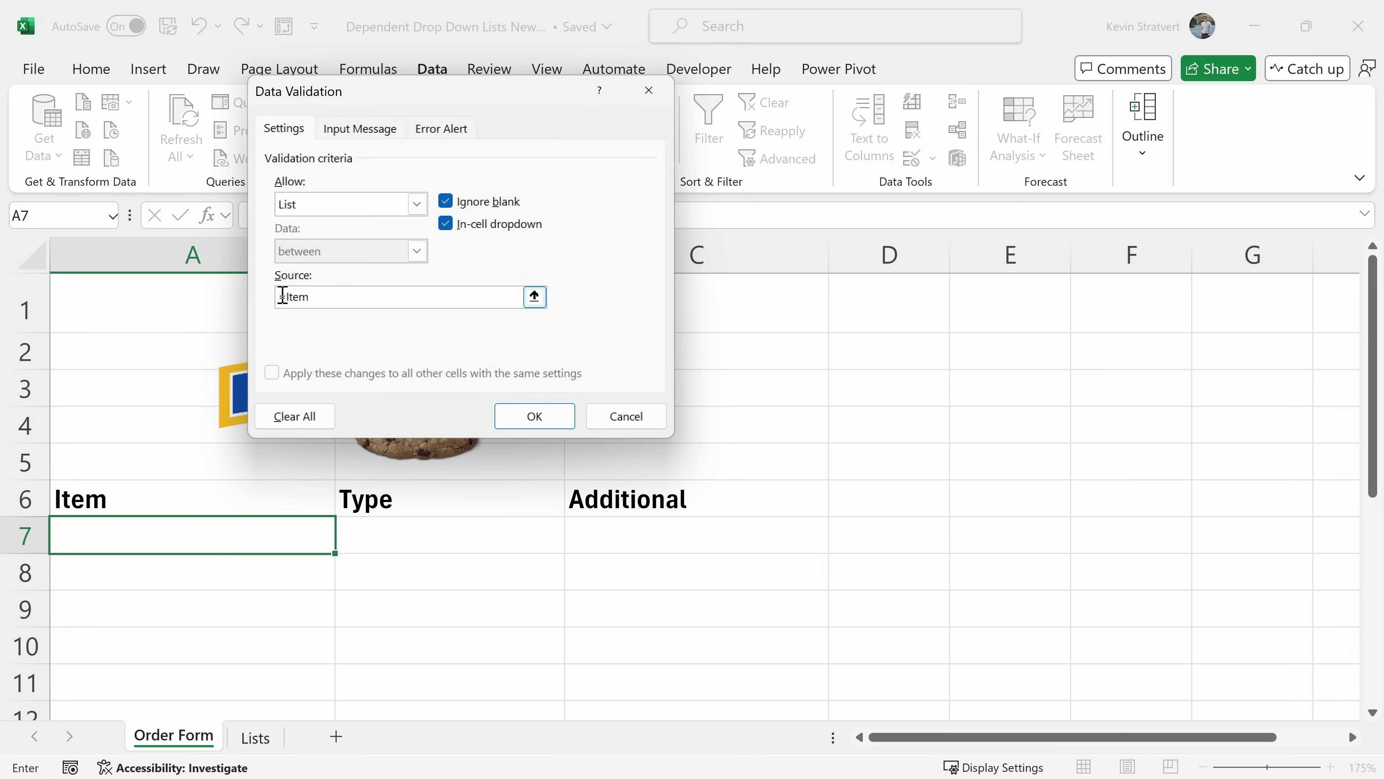
left_click(537, 417)
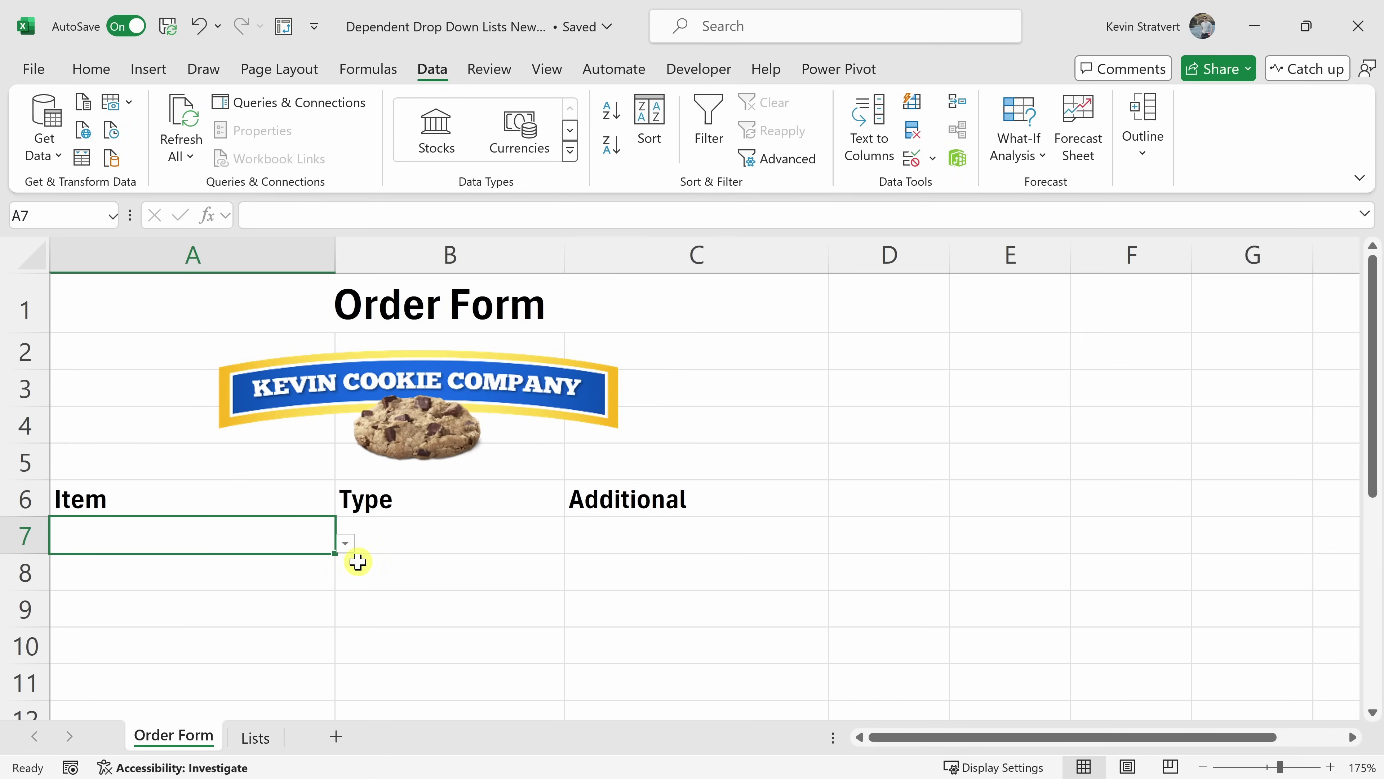
Pick Cookie from A7's Item drop-down, then select the Type cell B7
left_click(345, 544)
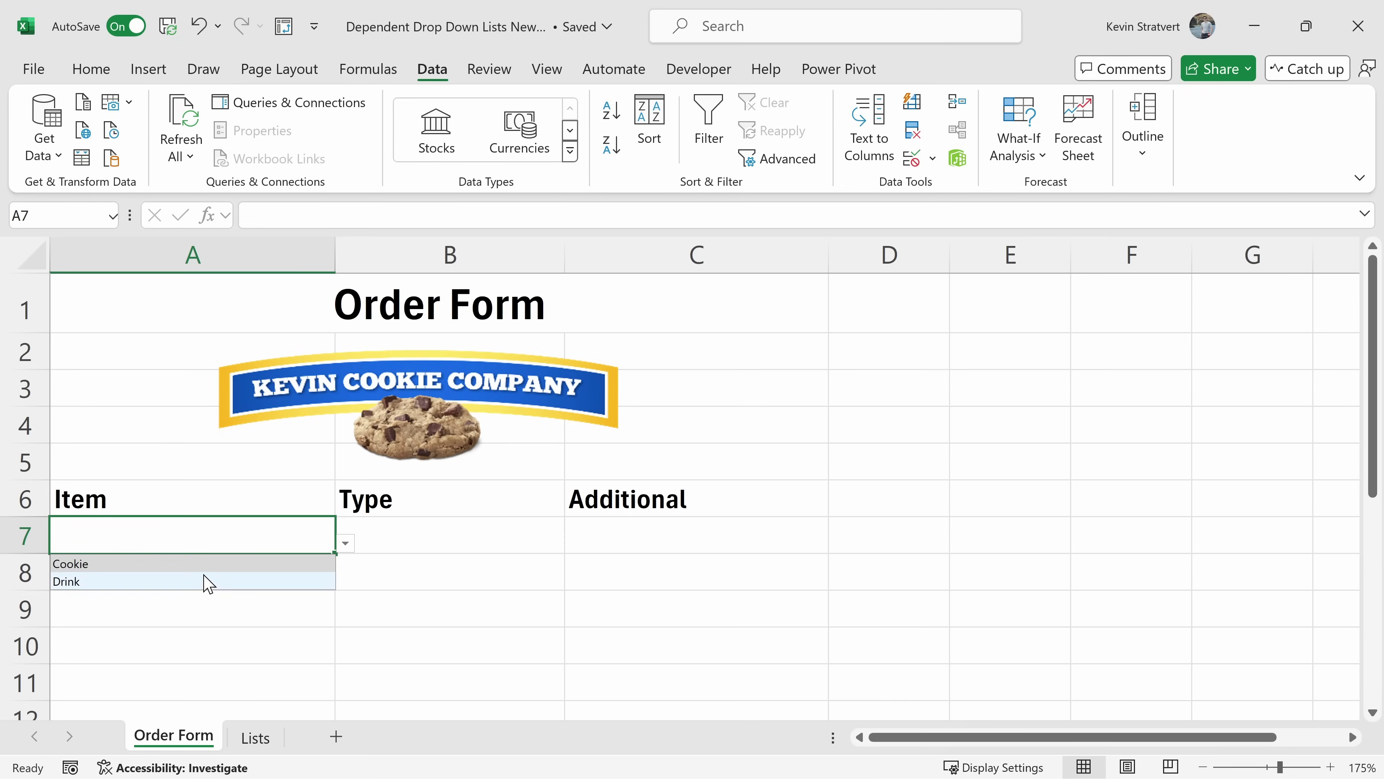
left_click(90, 564)
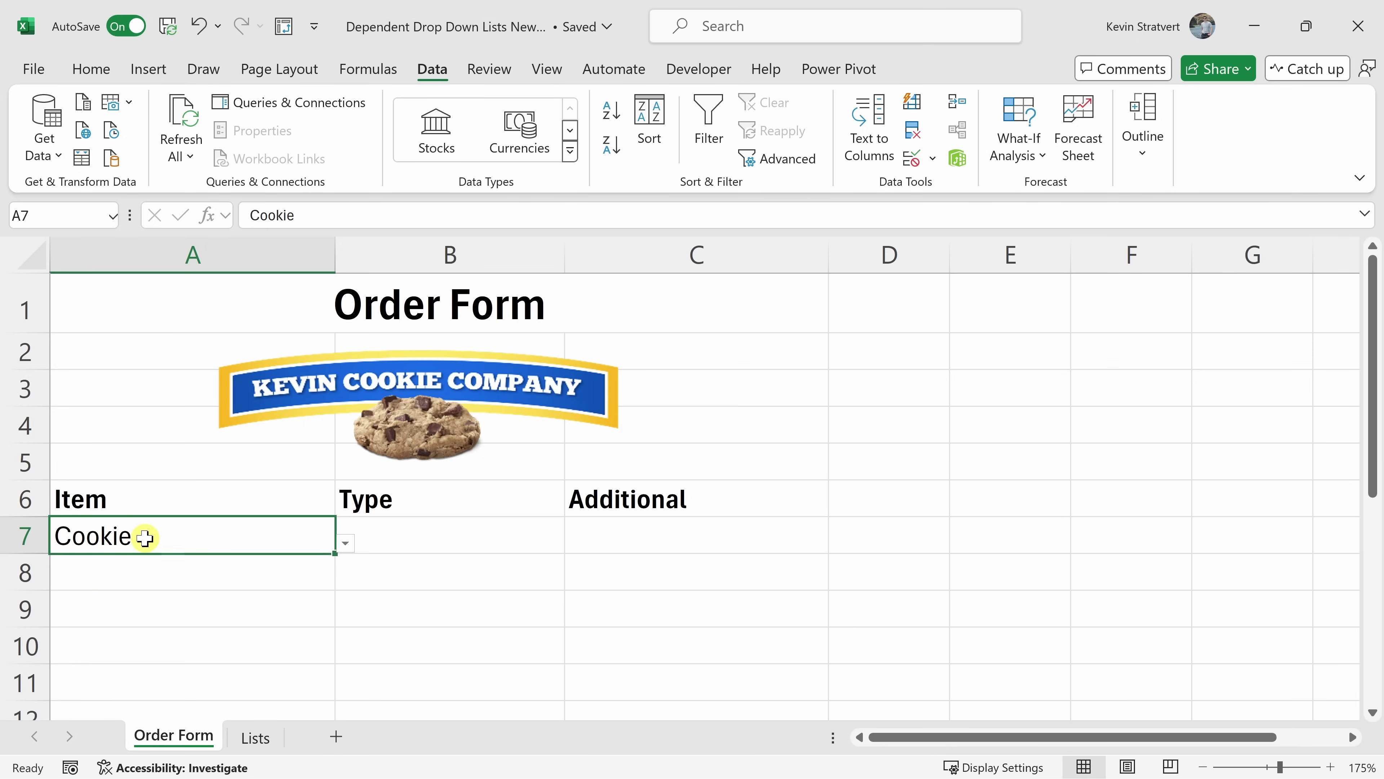
left_click(424, 539)
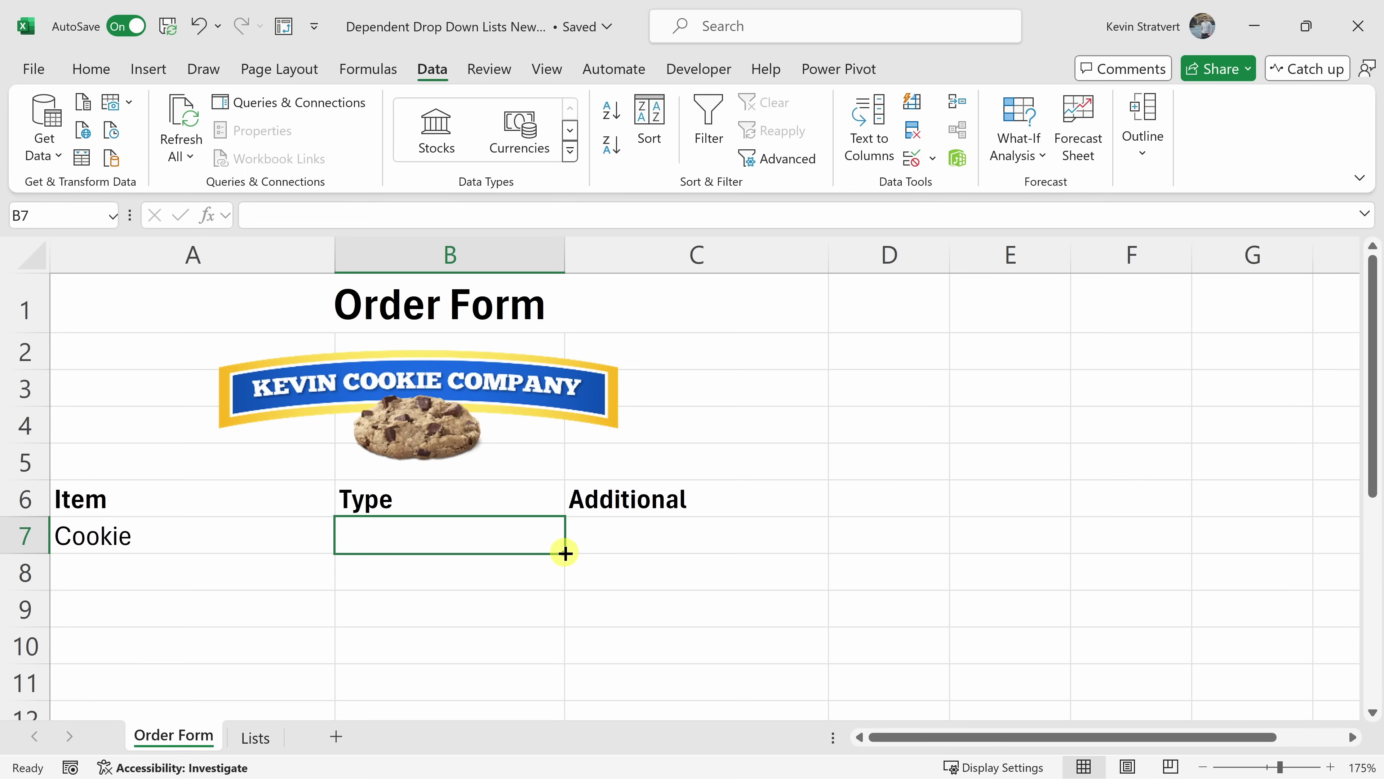
Create Cookie, Drink, Coffee and Fruit Smoothie names from the top row of Lists B3:E13
left_click(253, 737)
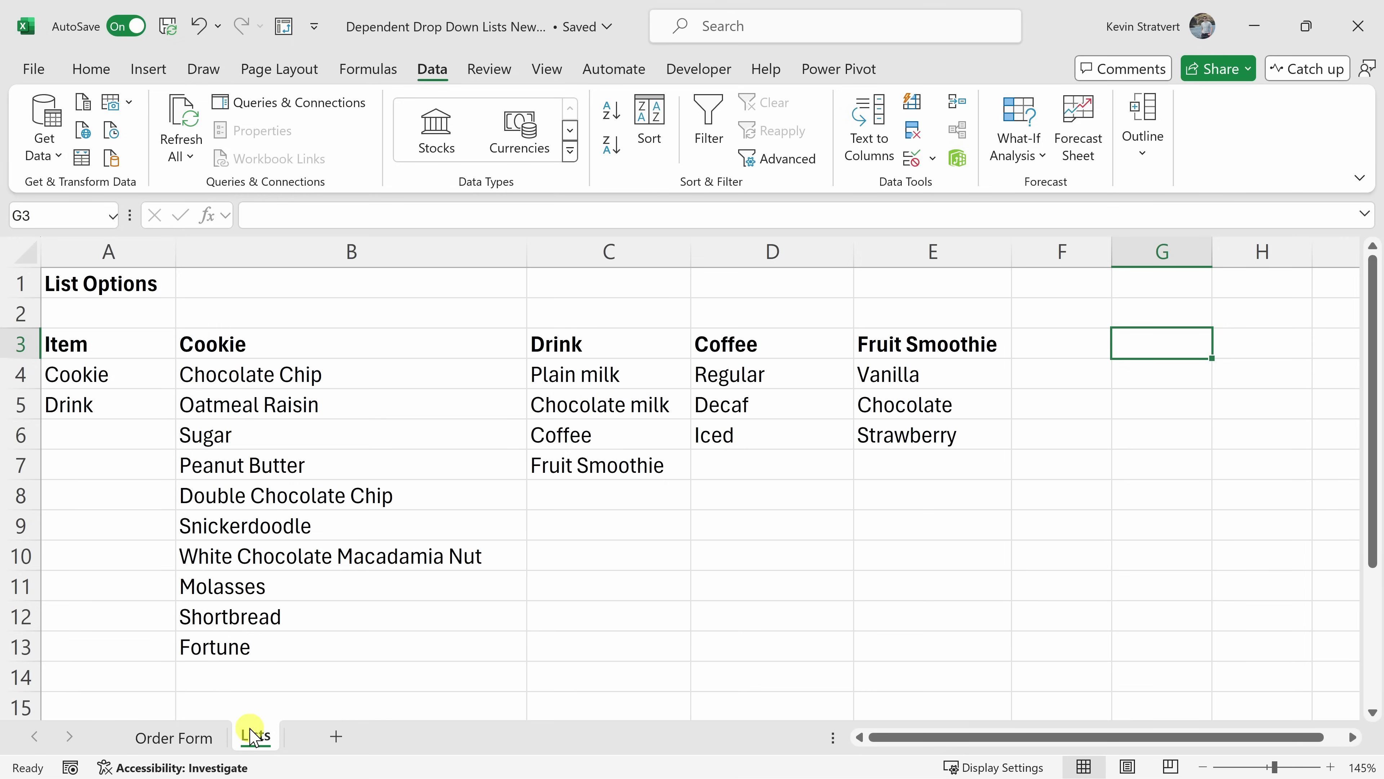
left_click(416, 350)
left_click_drag(415, 350, 961, 646)
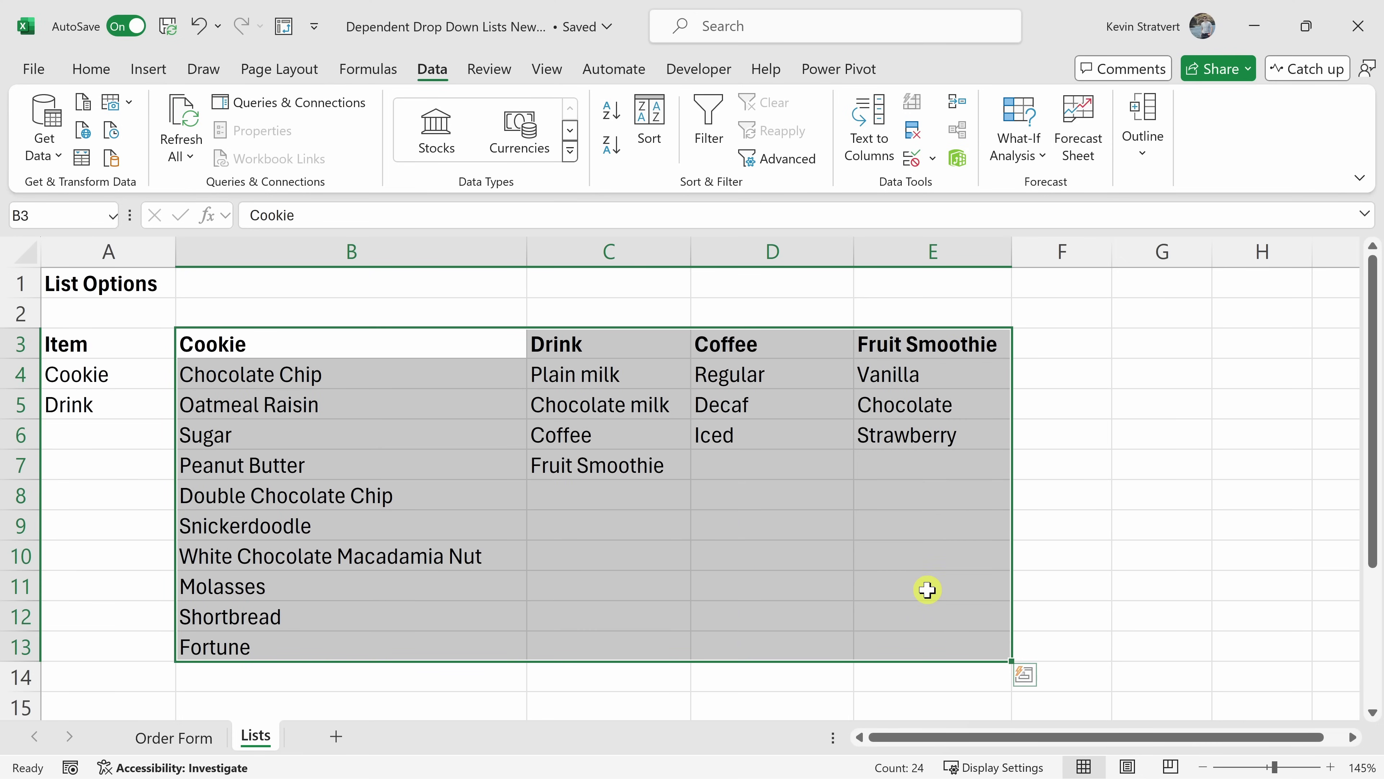
left_click(366, 71)
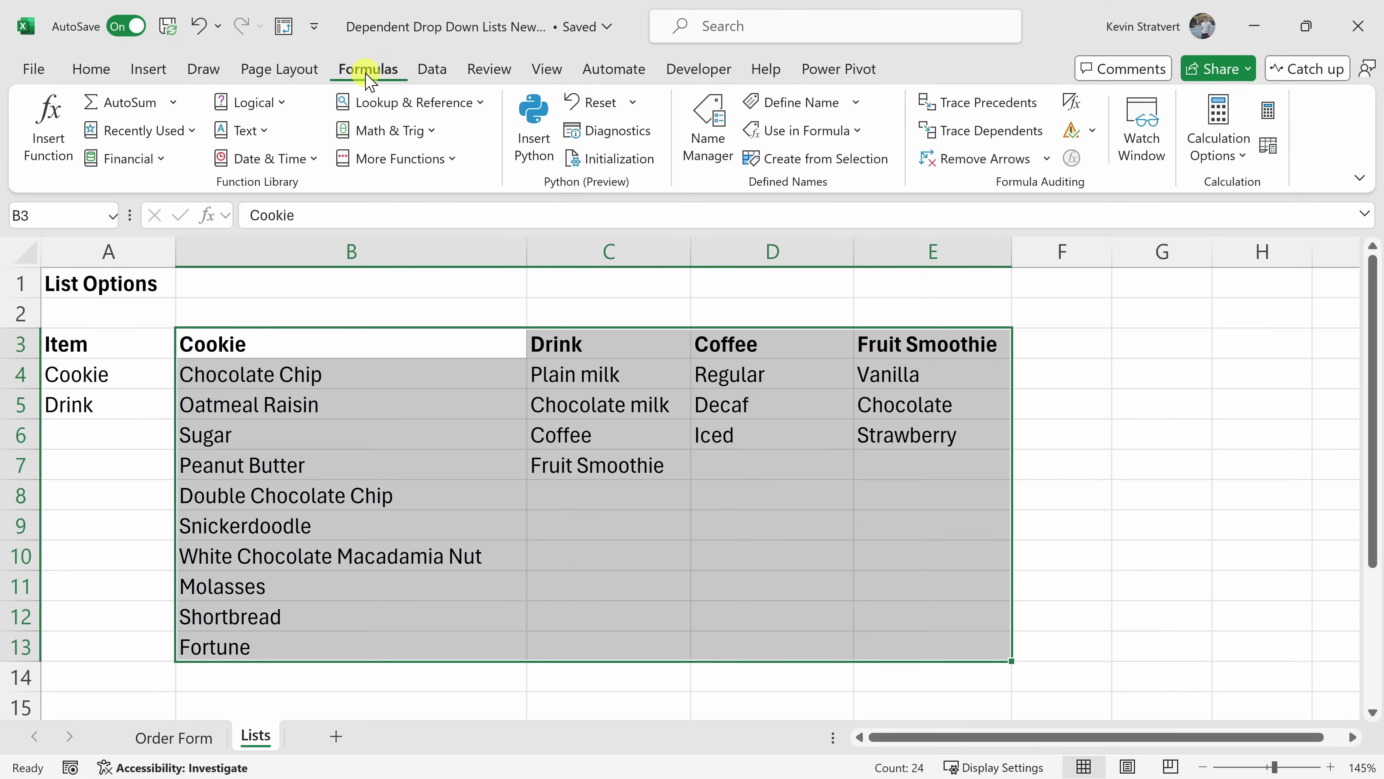
left_click(719, 155)
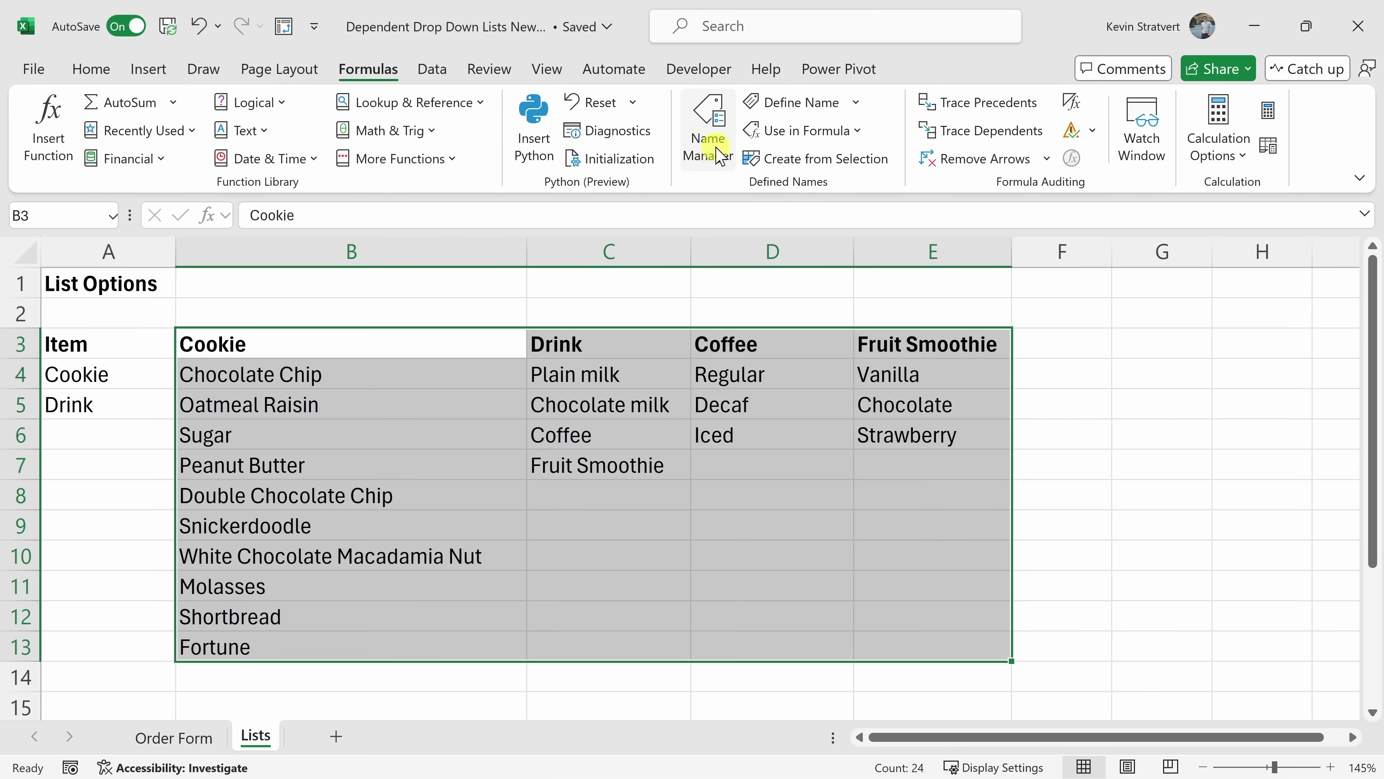
left_click(809, 163)
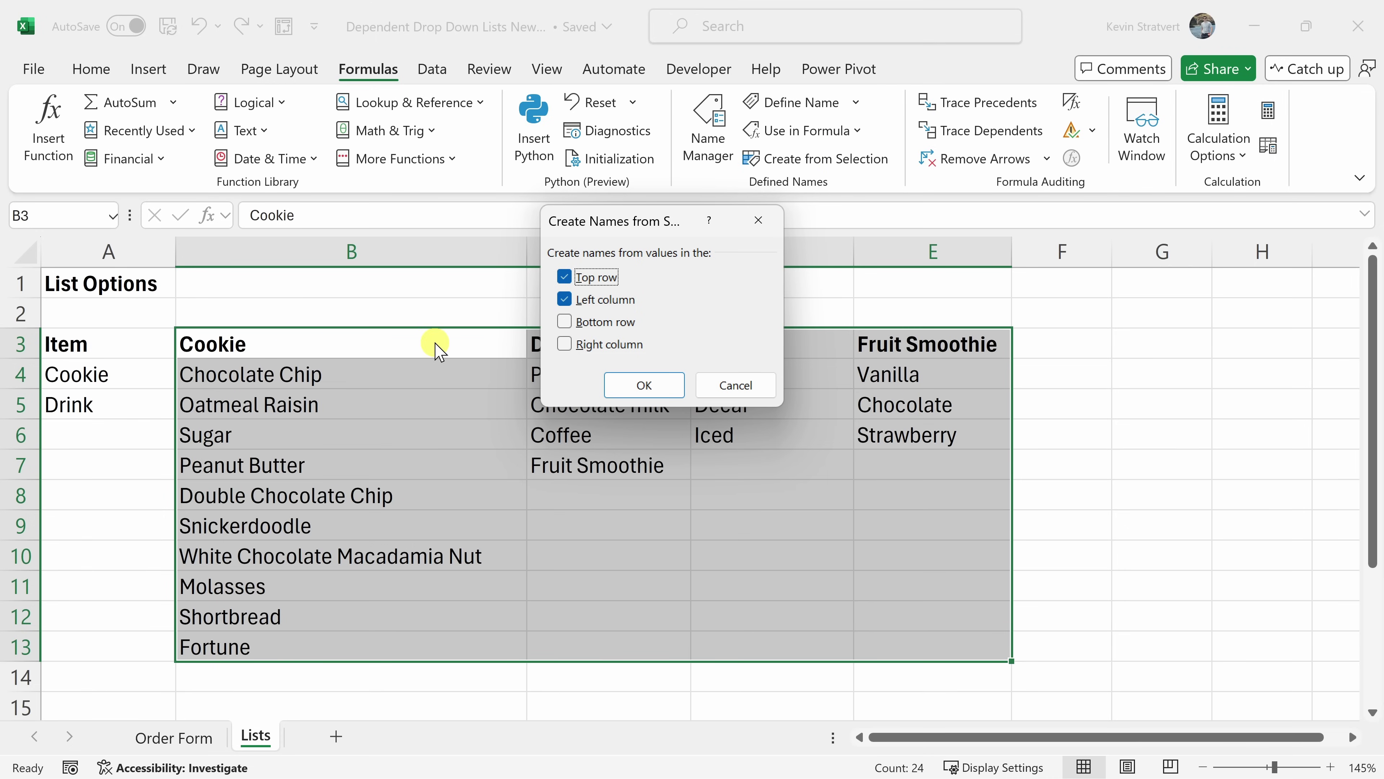
left_click(567, 299)
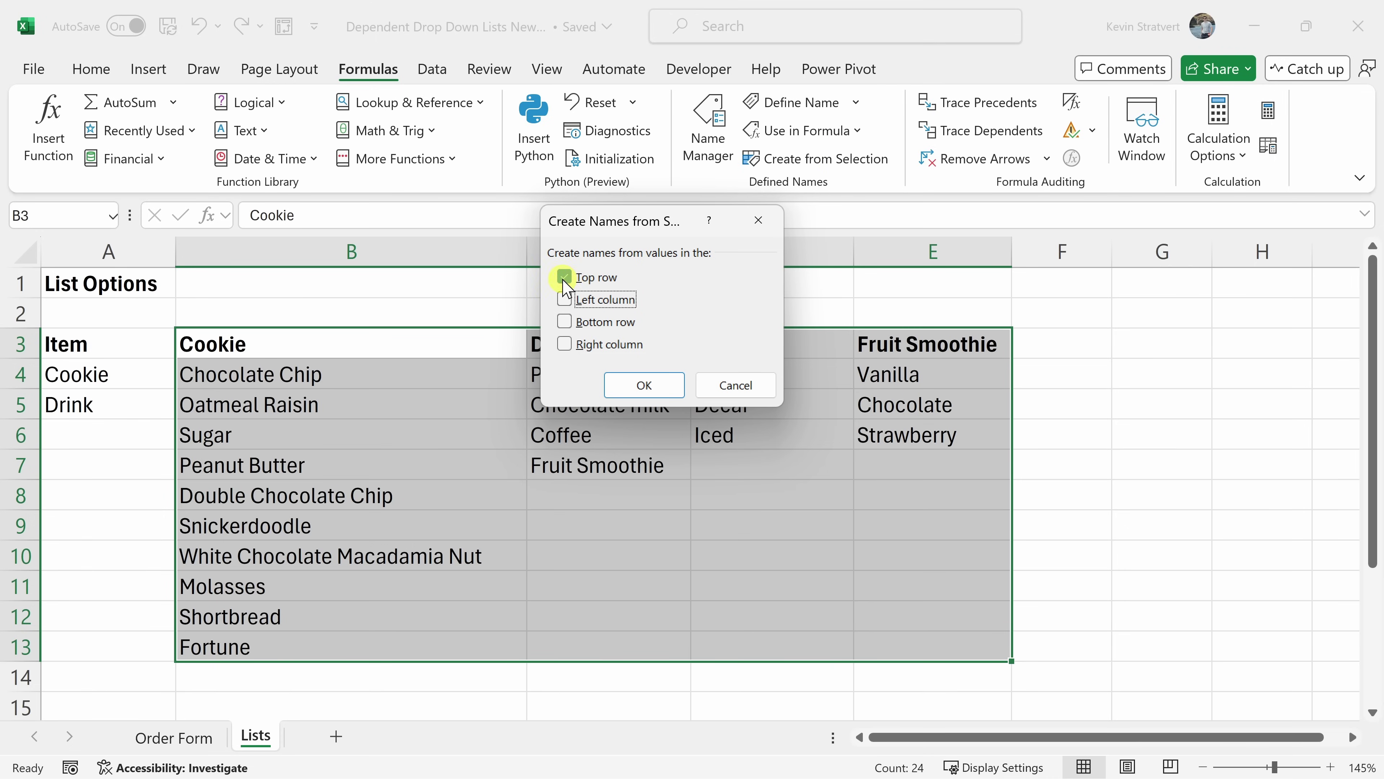
left_click(639, 384)
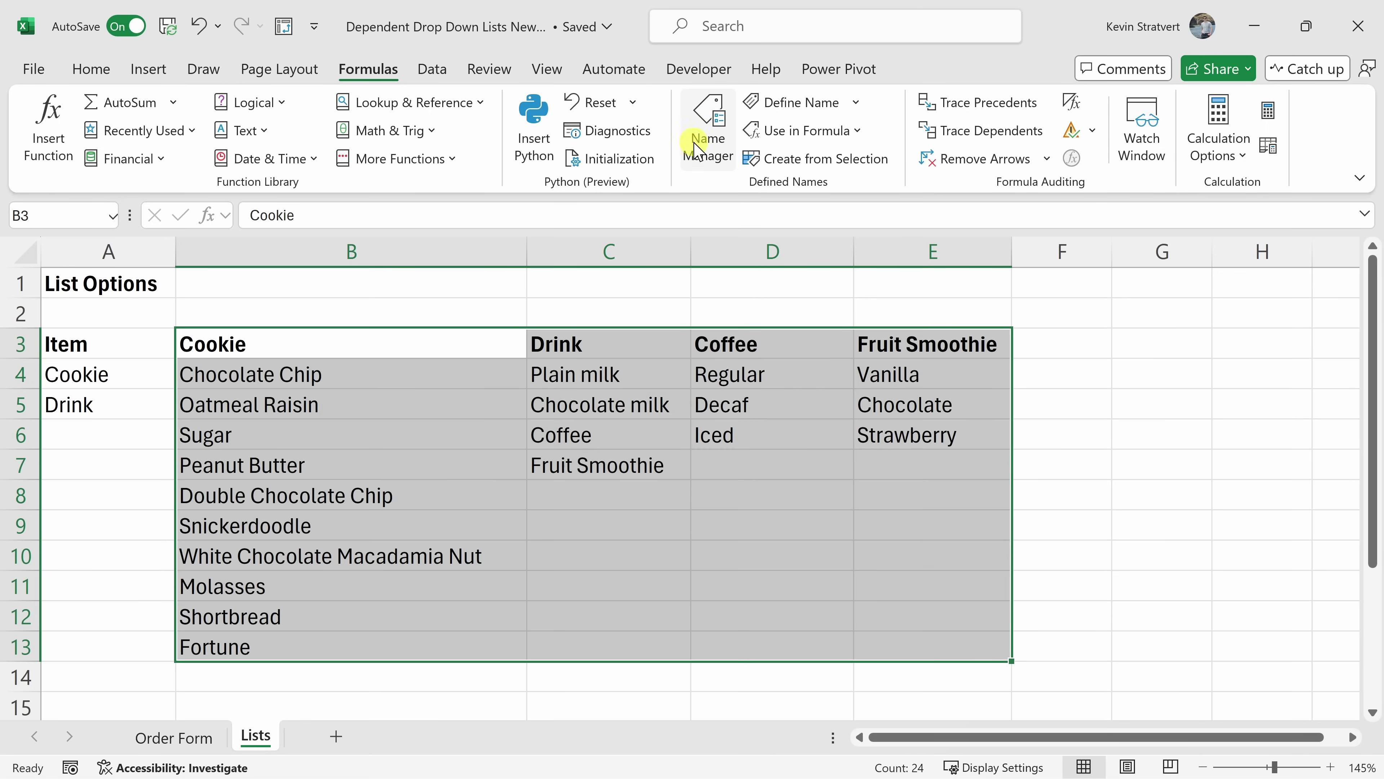
left_click(706, 137)
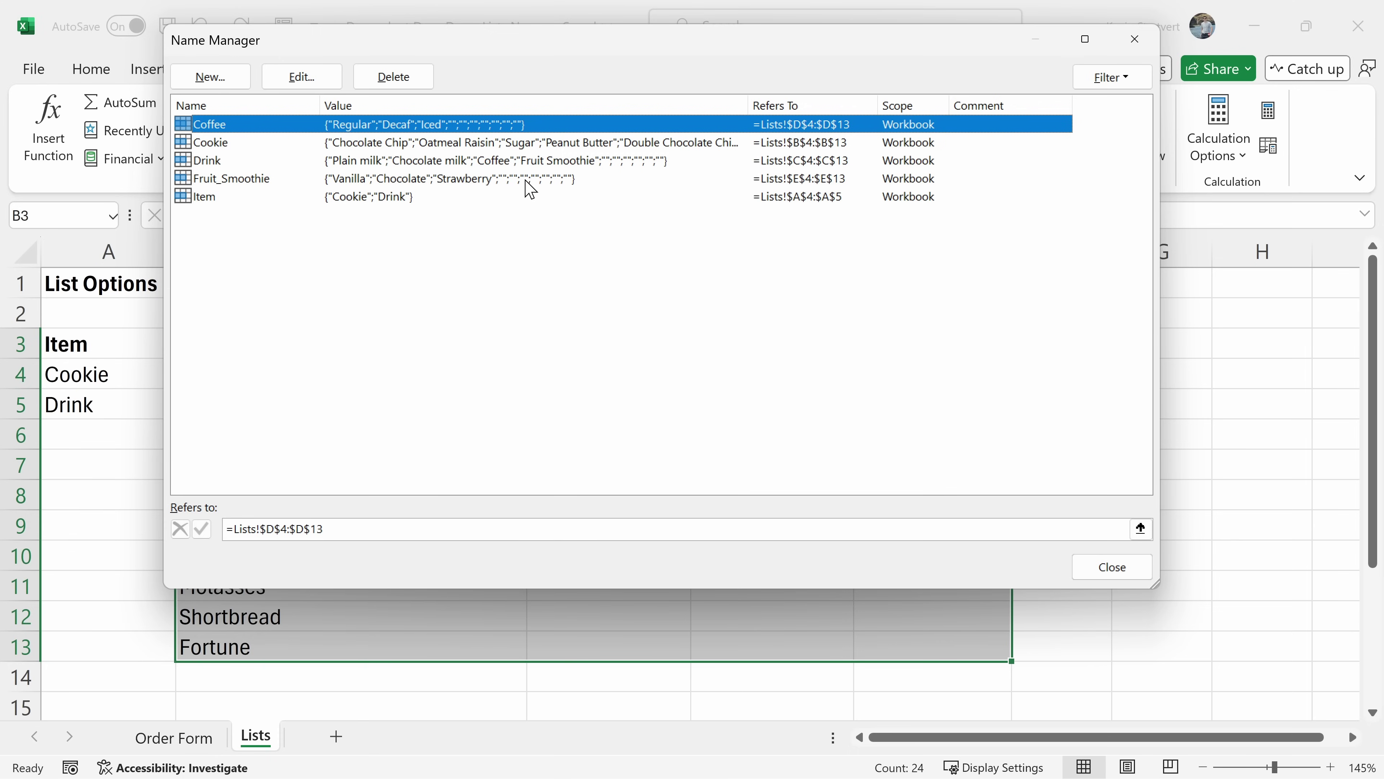
In Name Manager, delete the Coffee, Drink and Fruit_Smoothie names, leaving Cookie and Item
left_click(1136, 38)
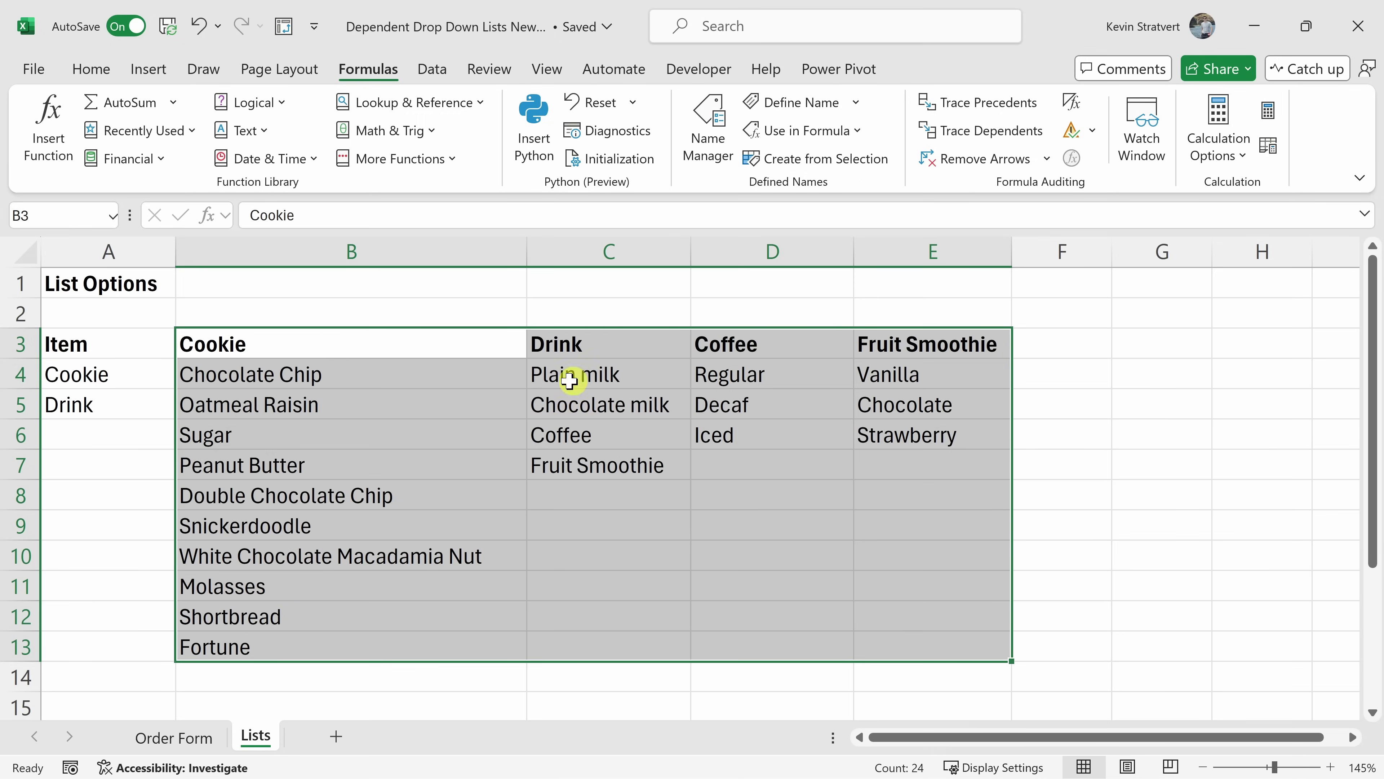
left_click(707, 134)
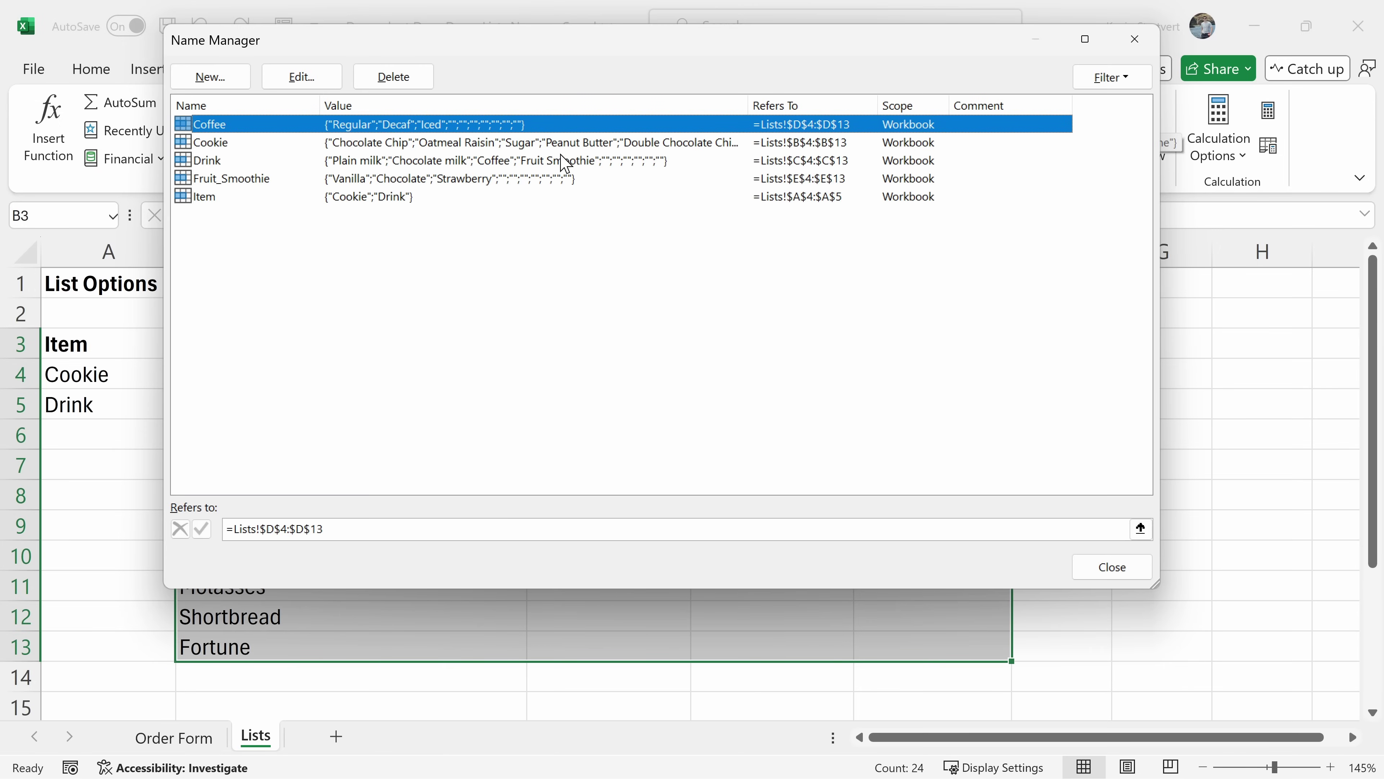
left_click(551, 162, "ctrl")
left_click(552, 180, "ctrl")
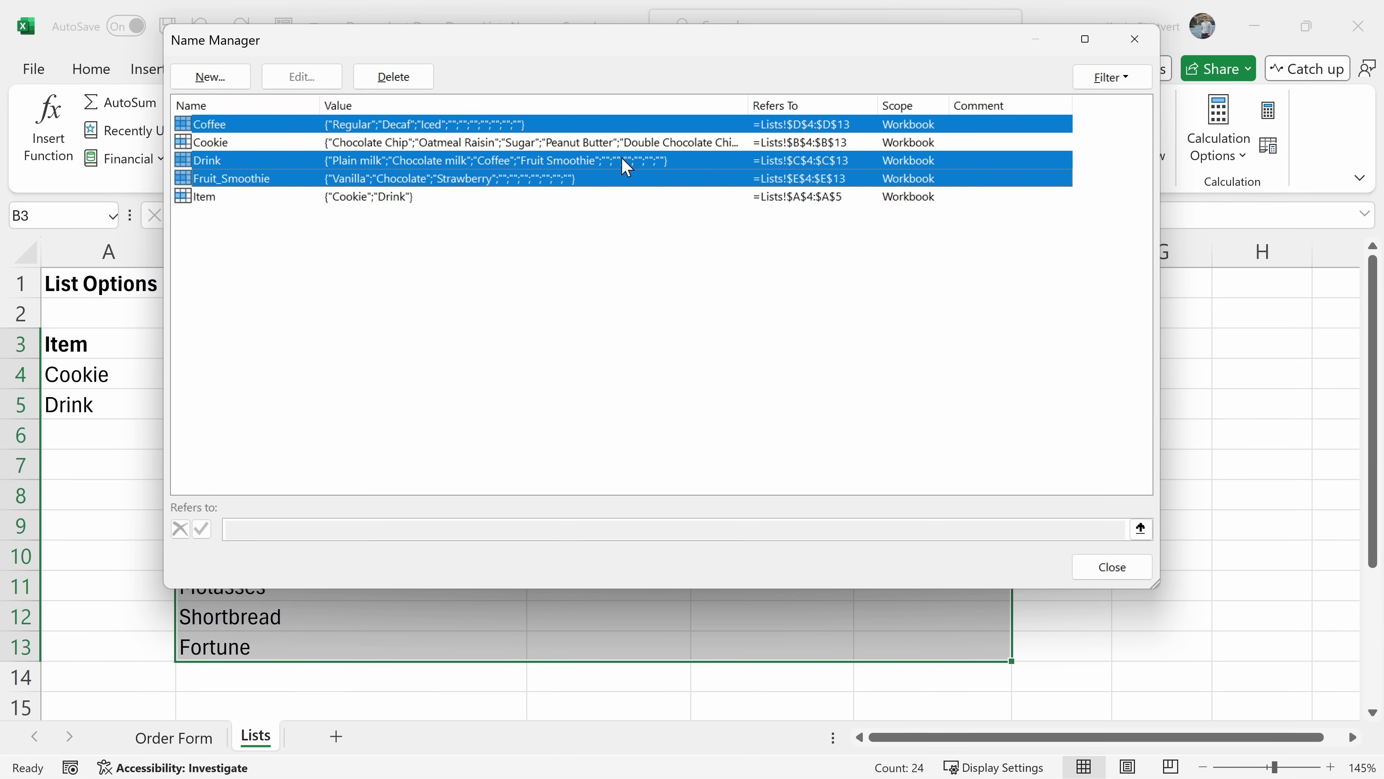
left_click(393, 76)
left_click(736, 366)
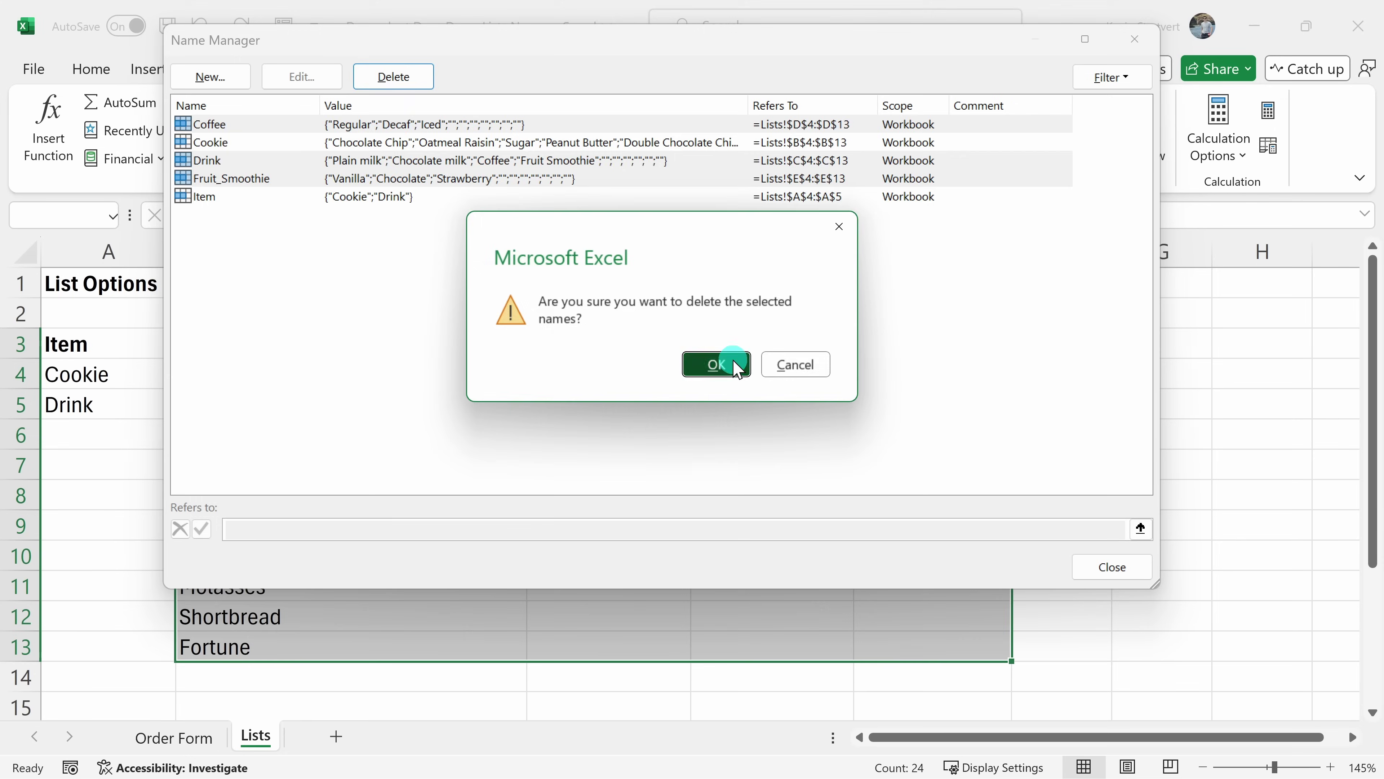
left_click(1112, 572)
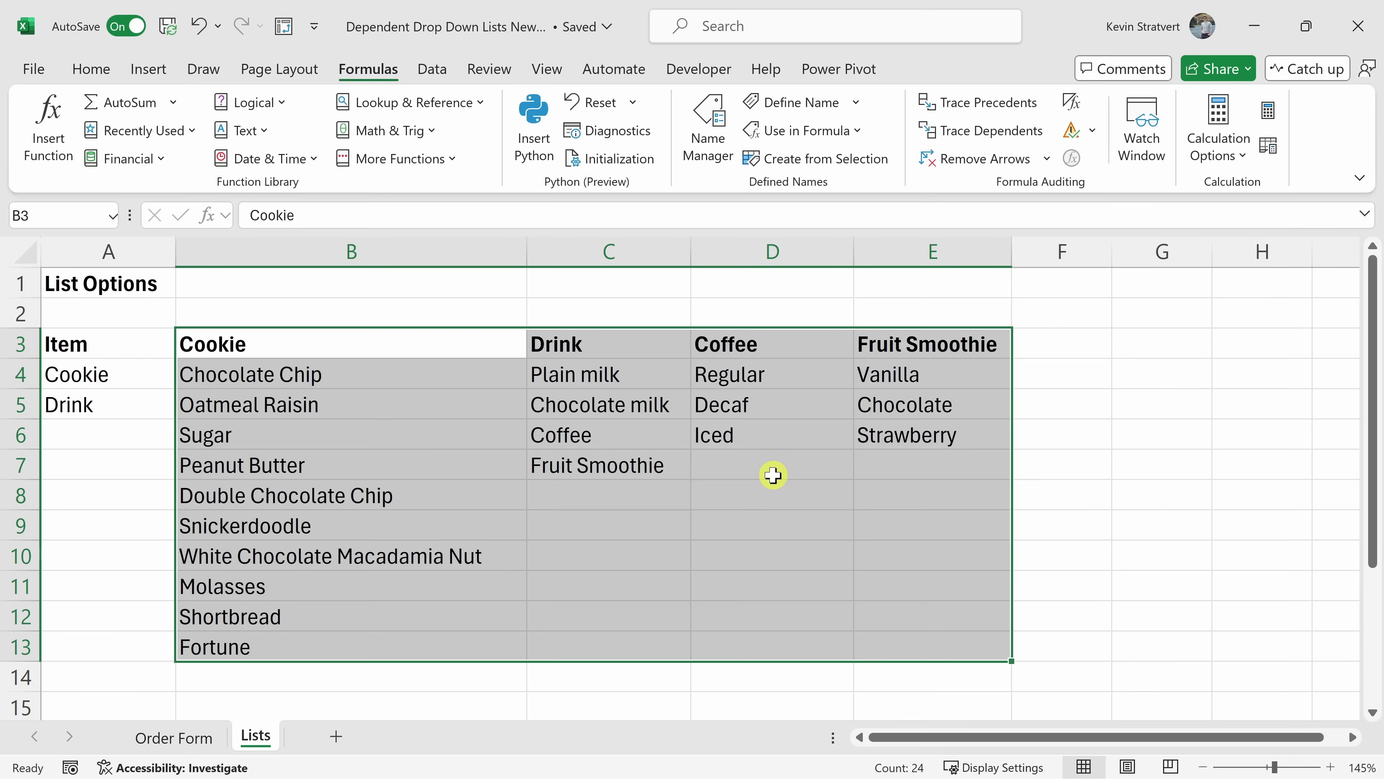
Name the Drink list (C3:C7) and the Coffee list from their header rows
left_click_drag(425, 344, 403, 634)
left_click_drag(573, 343, 578, 476)
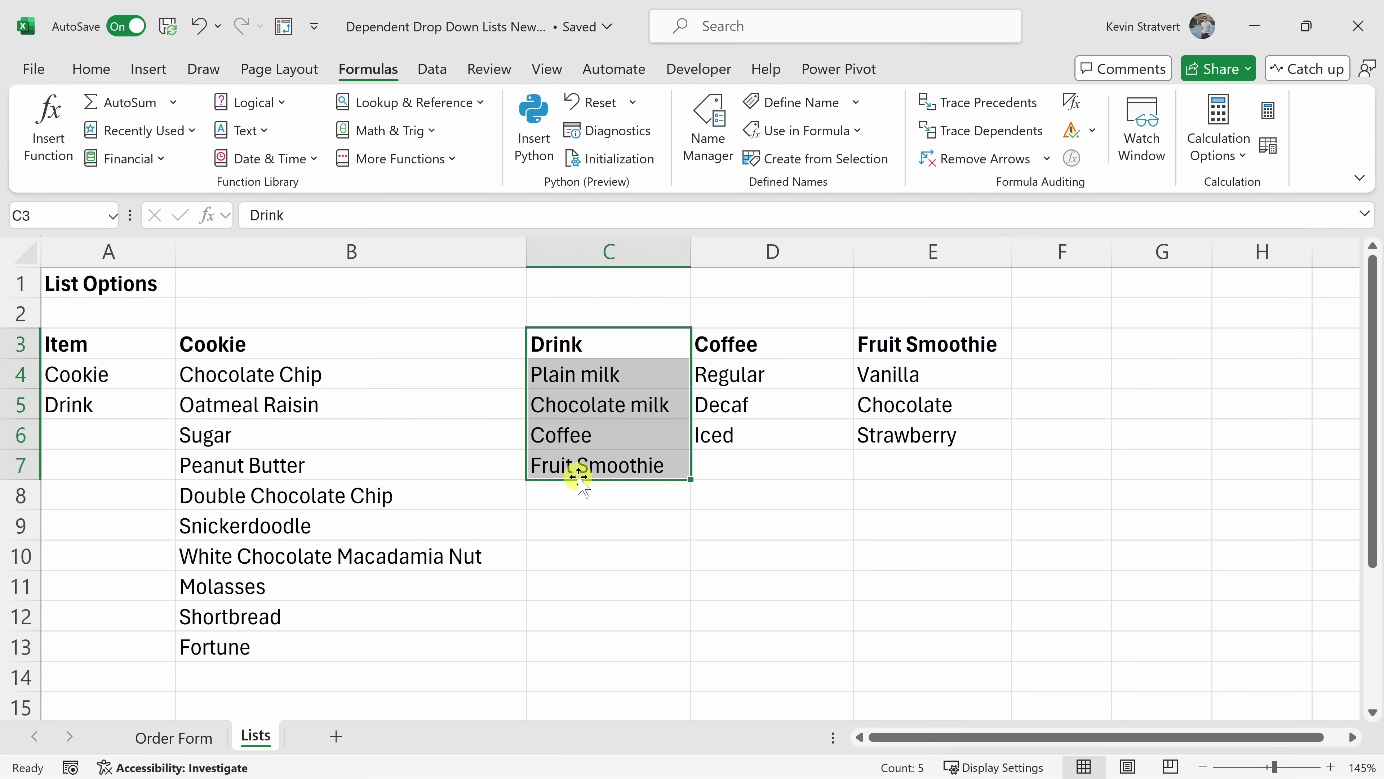
left_click(804, 159)
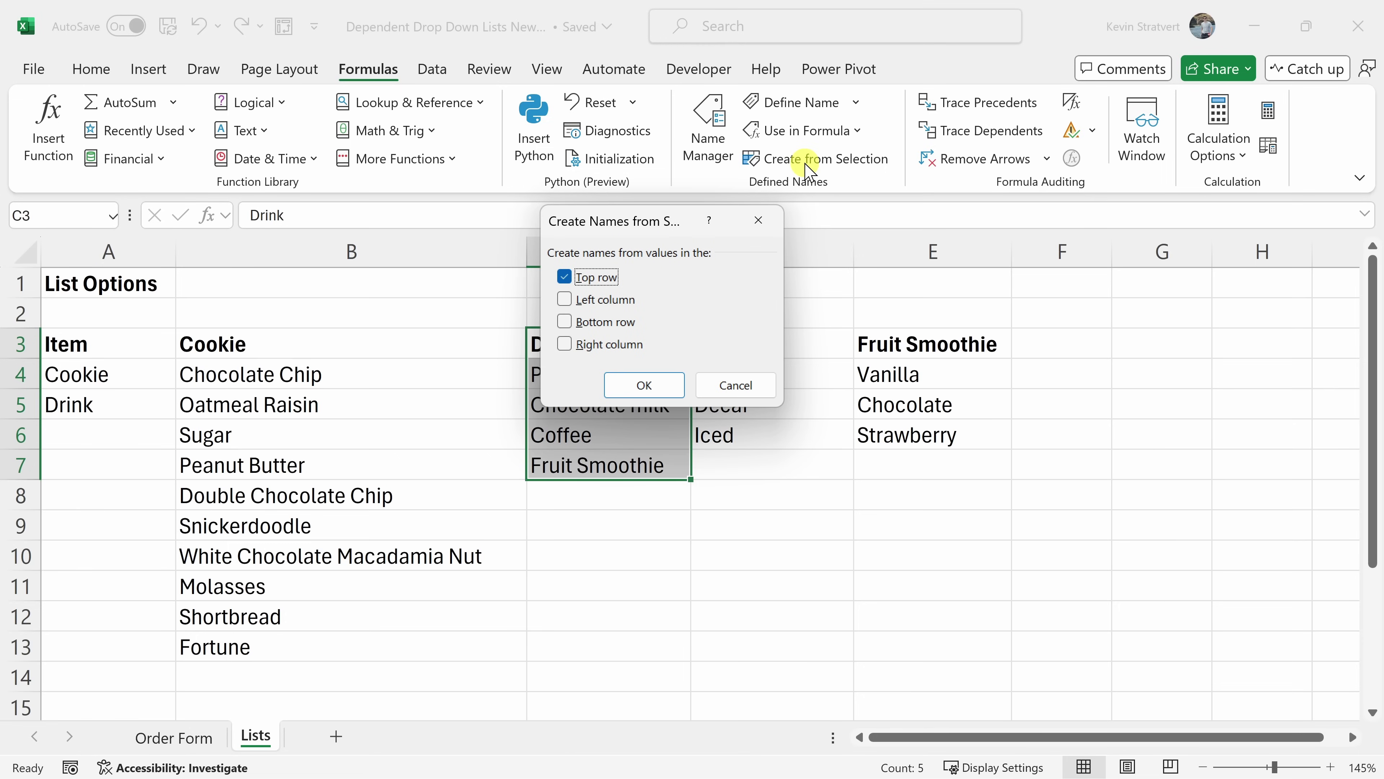
key("Return")
left_click_drag(751, 347, 766, 432)
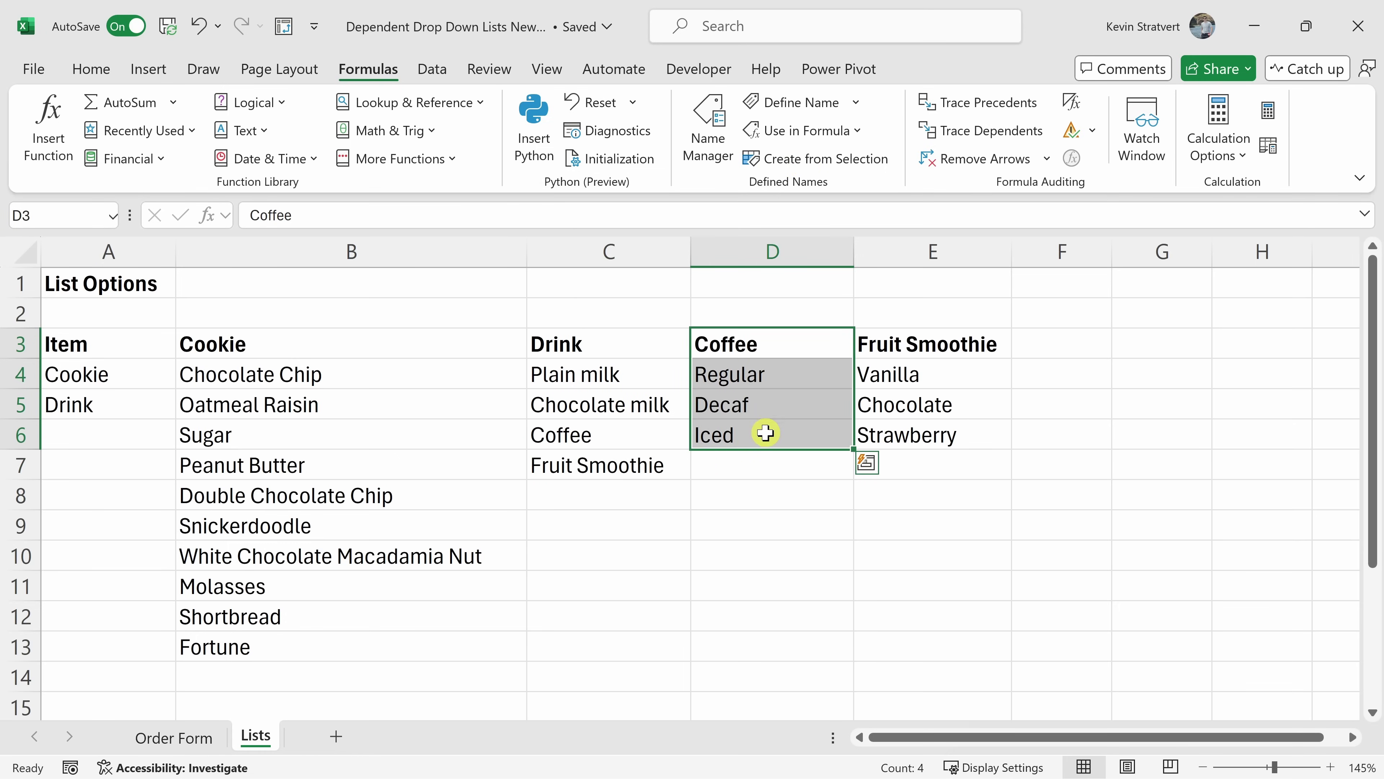
left_click(798, 158)
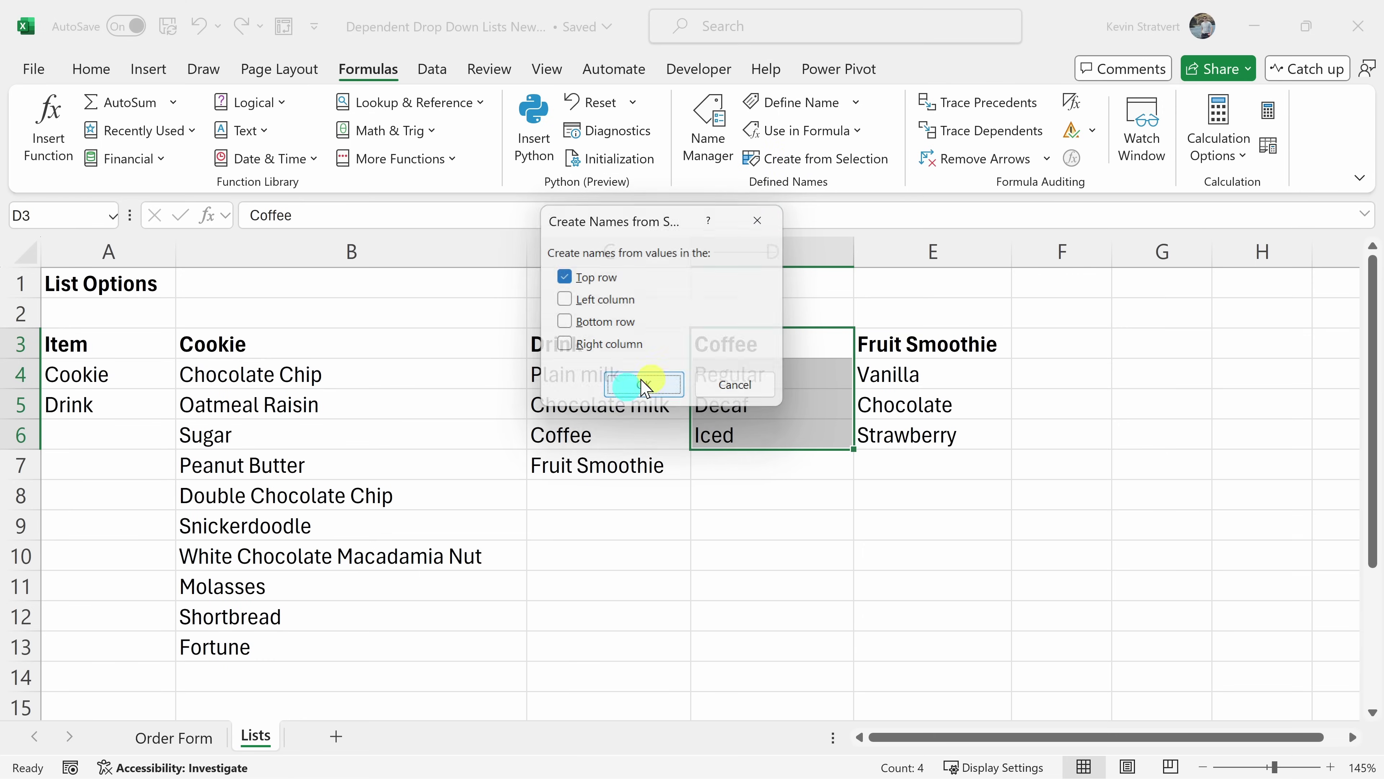
left_click(635, 384)
Name the Fruit Smoothie list from its header and review the five names in Name Manager
left_click_drag(905, 346, 913, 435)
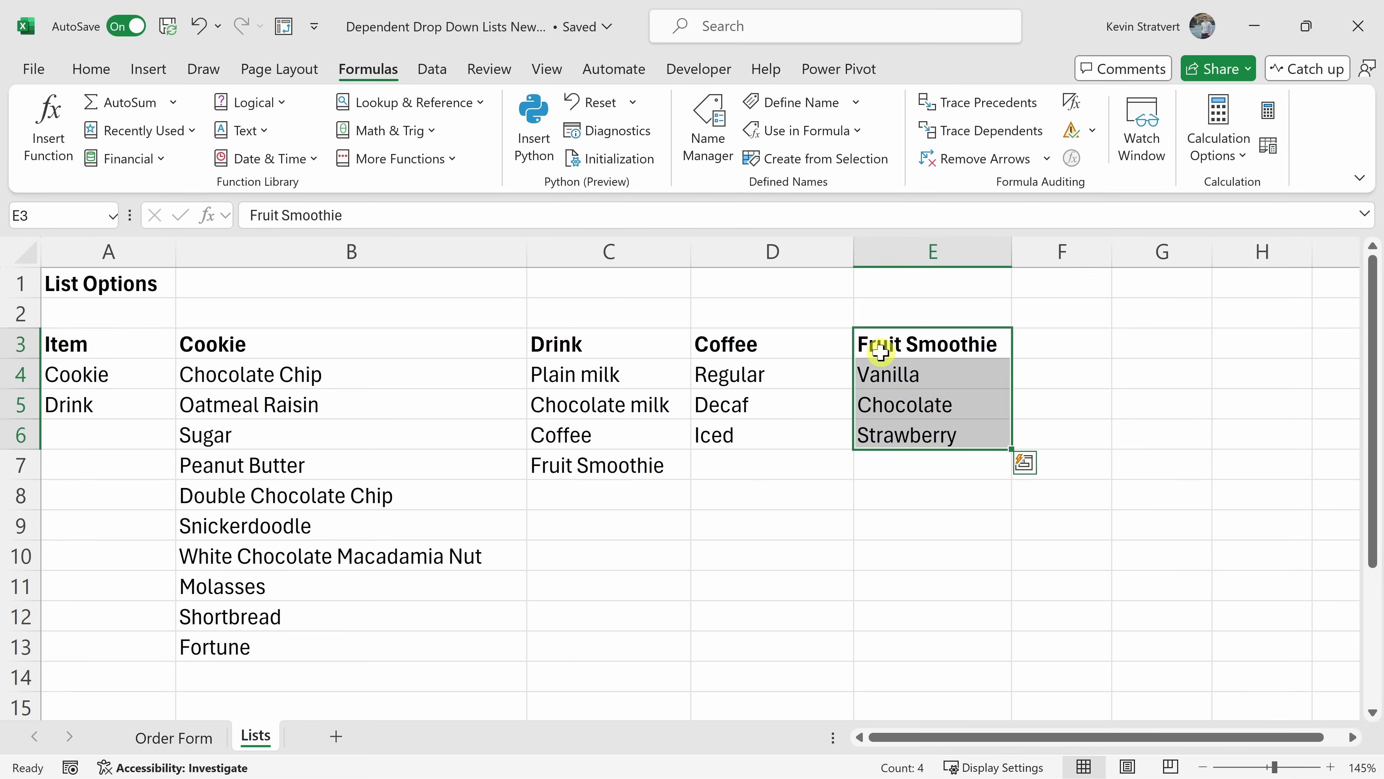
left_click(796, 157)
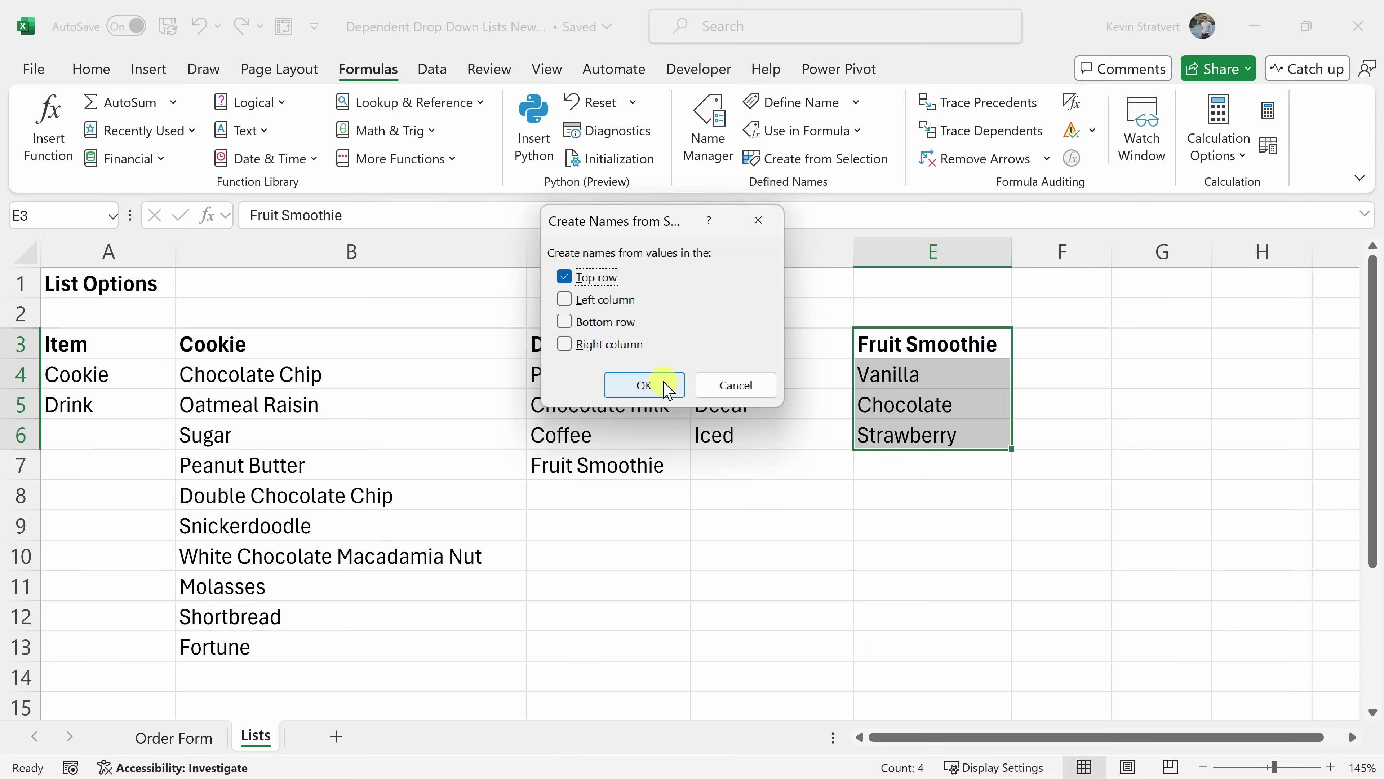
left_click(662, 380)
left_click(708, 131)
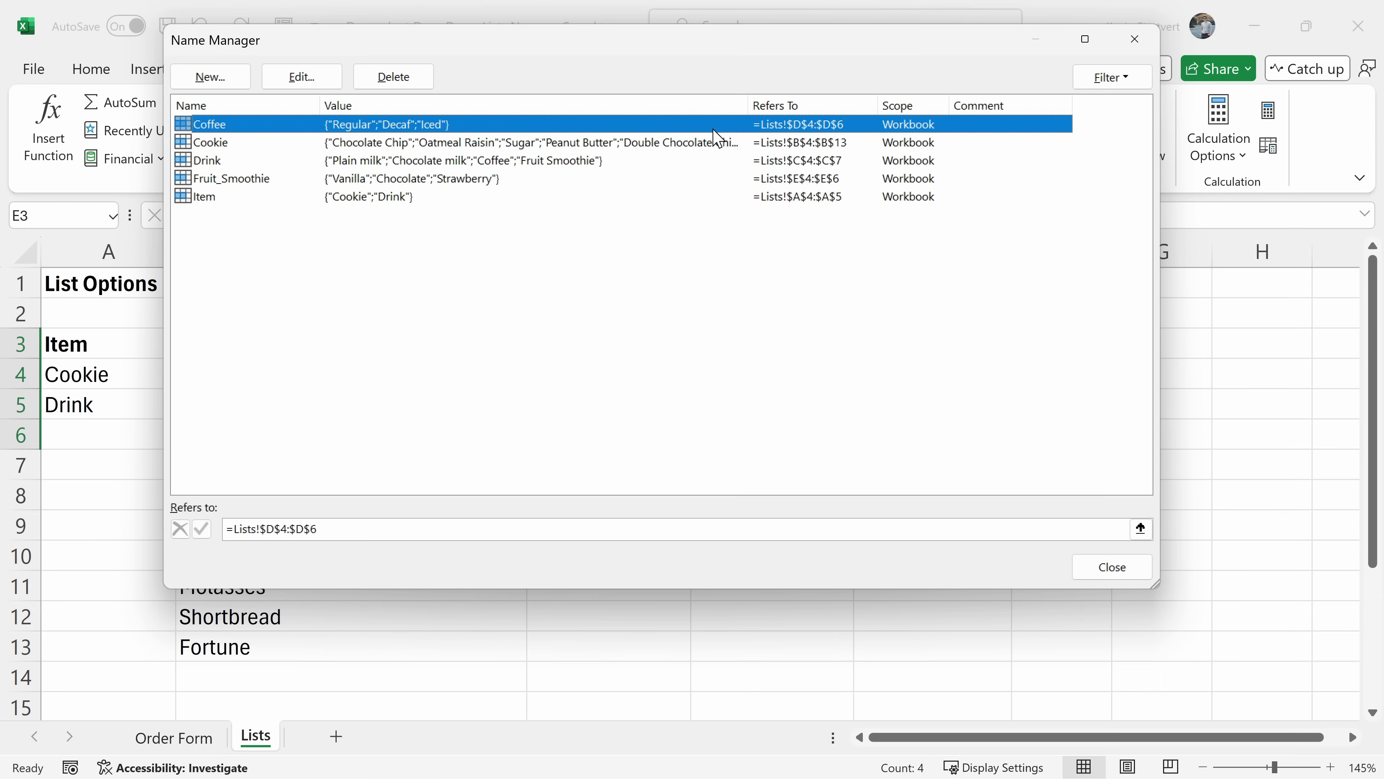
left_click_drag(748, 102, 882, 102)
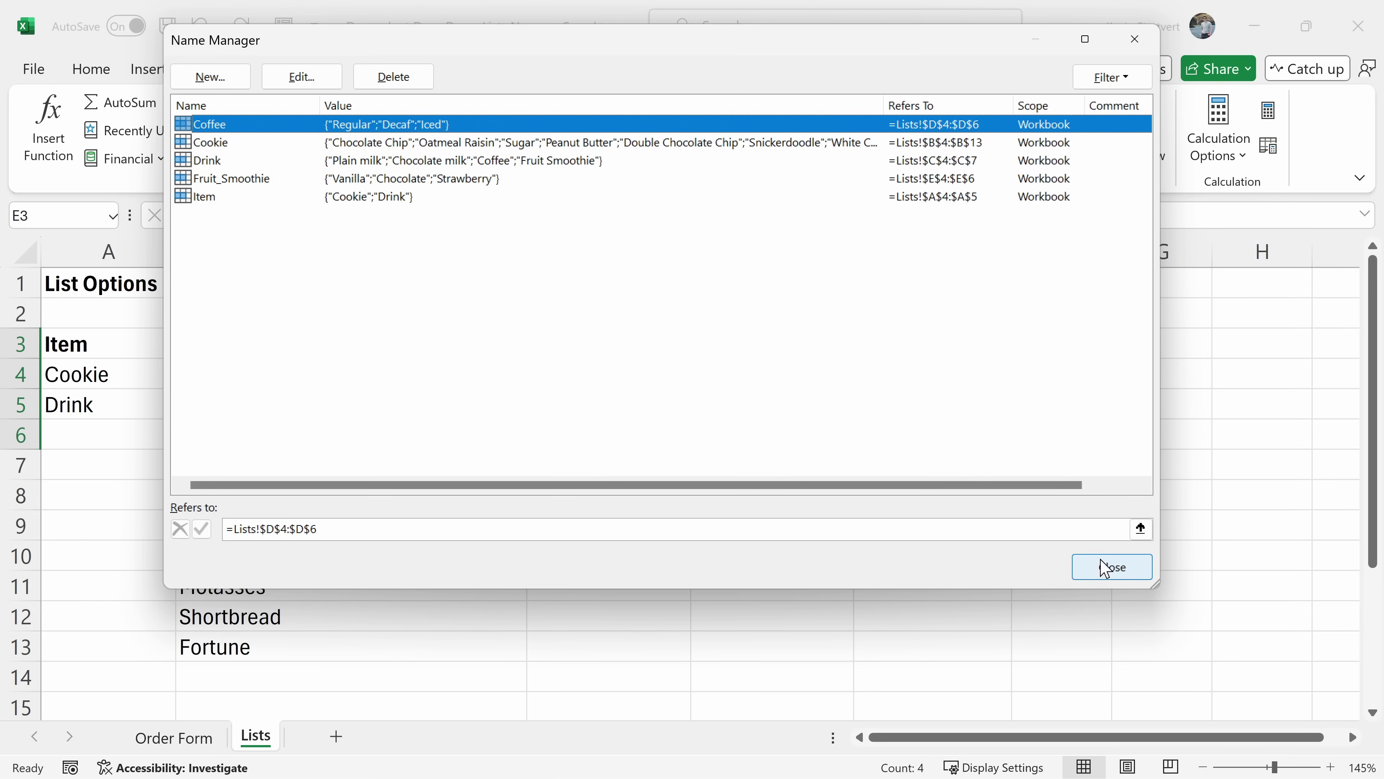
left_click(1109, 567)
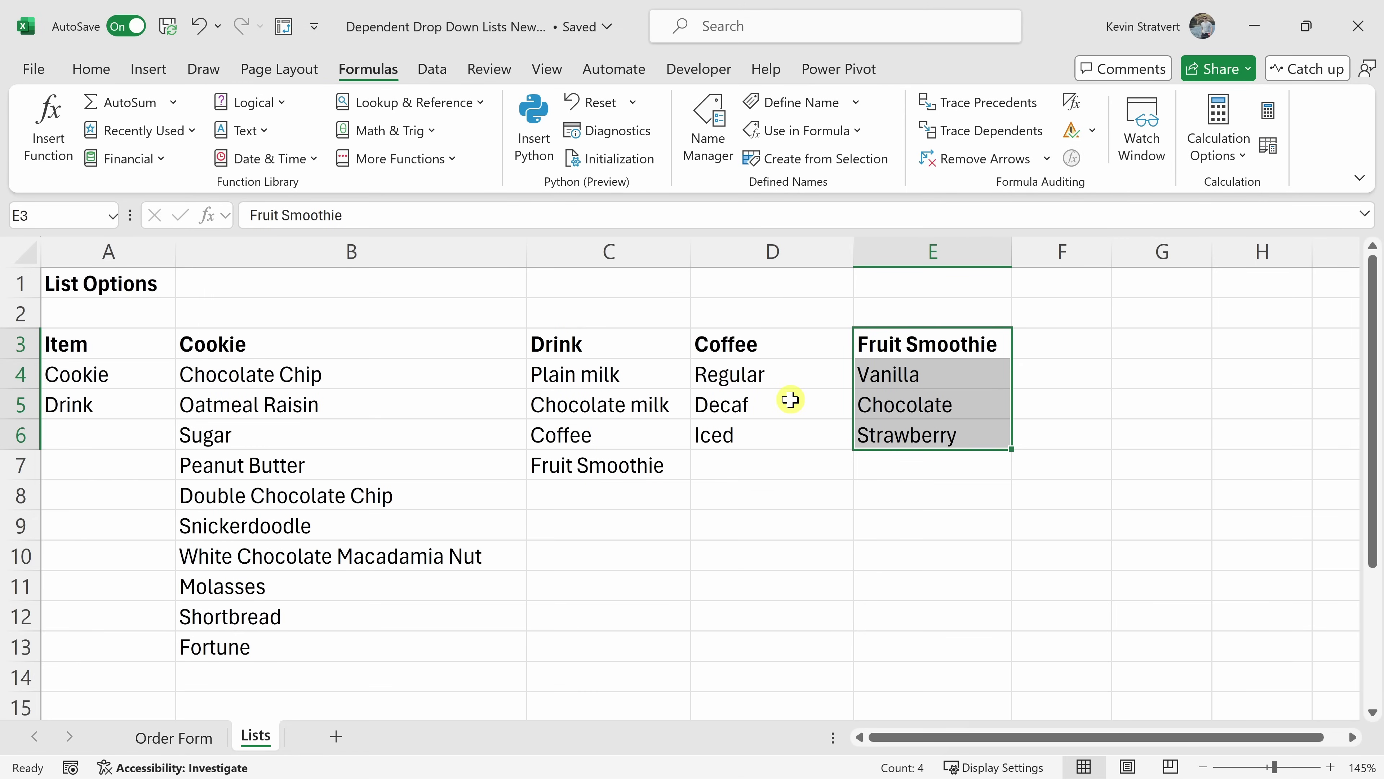
left_click(185, 742)
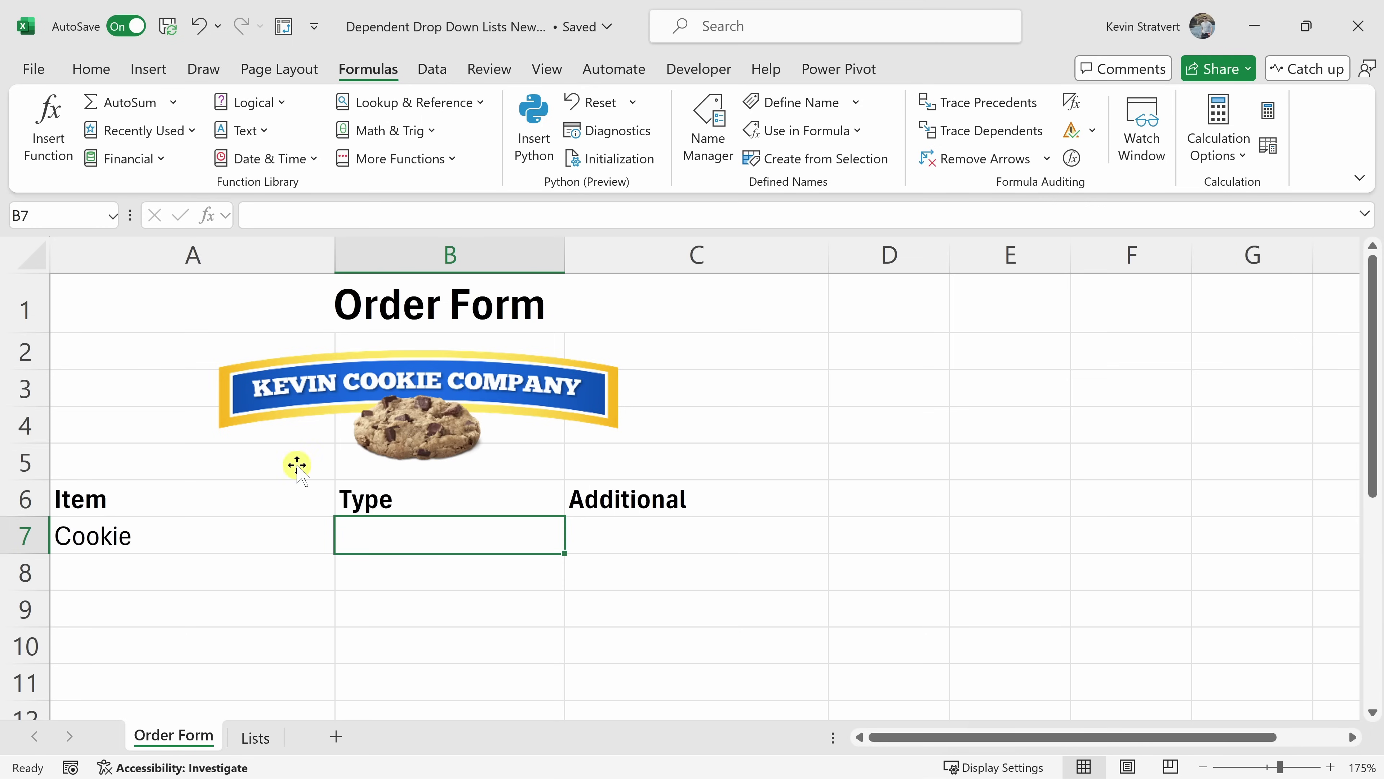
left_click(202, 532)
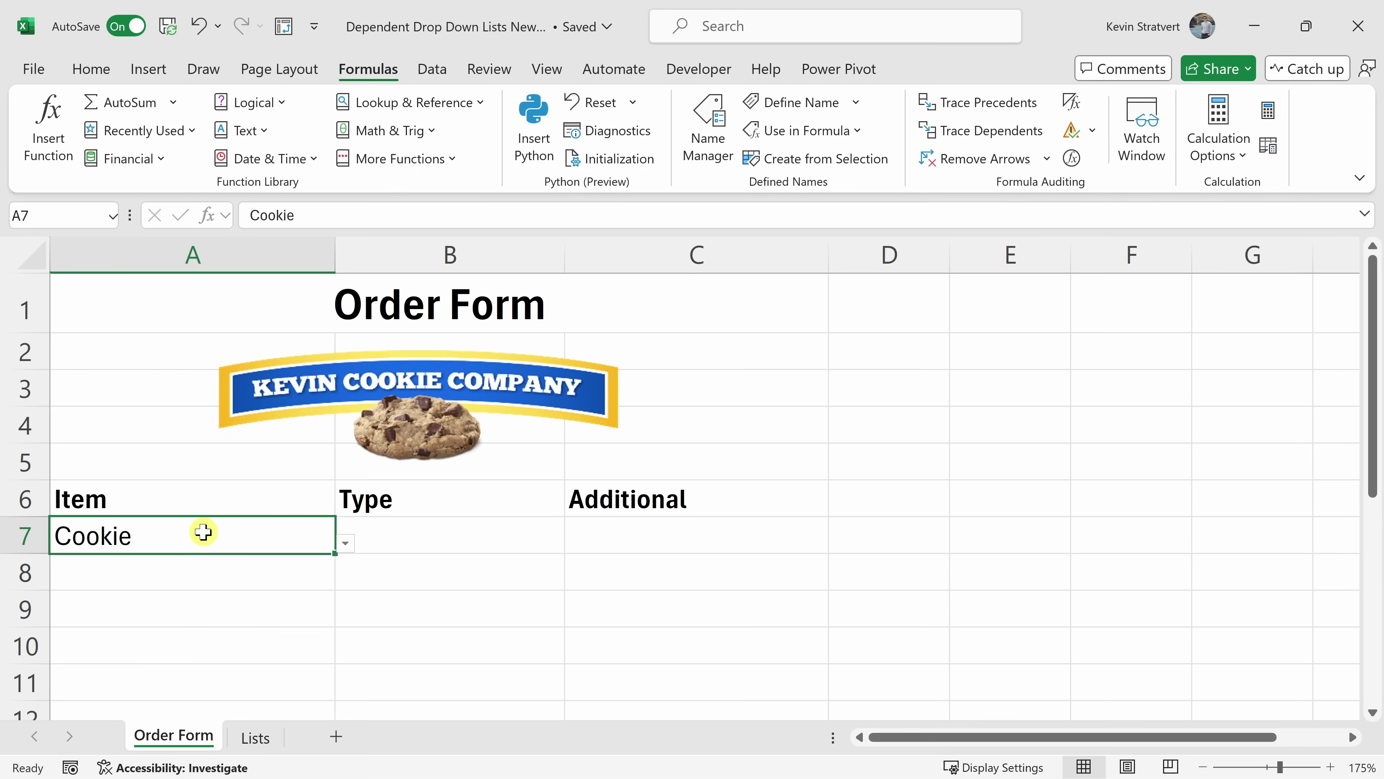
left_click(345, 543)
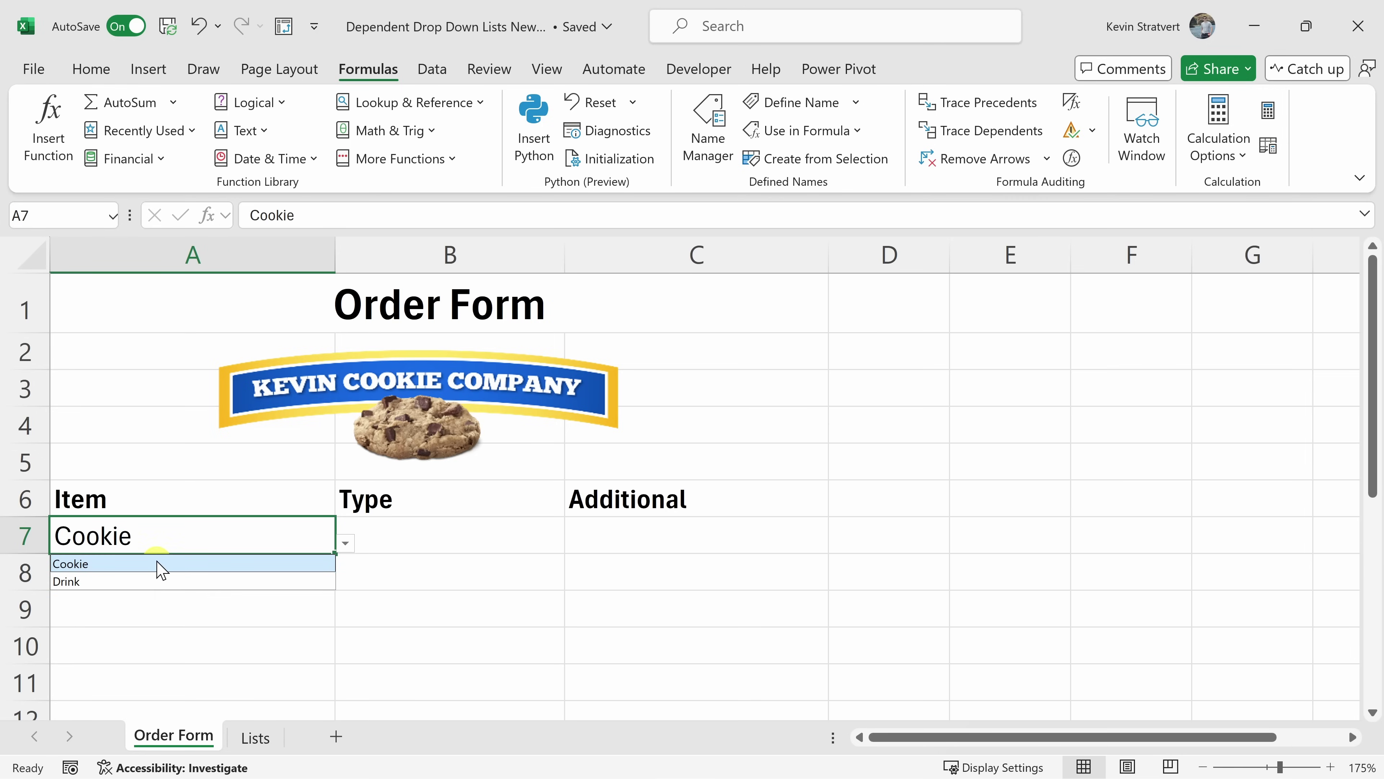
left_click(458, 538)
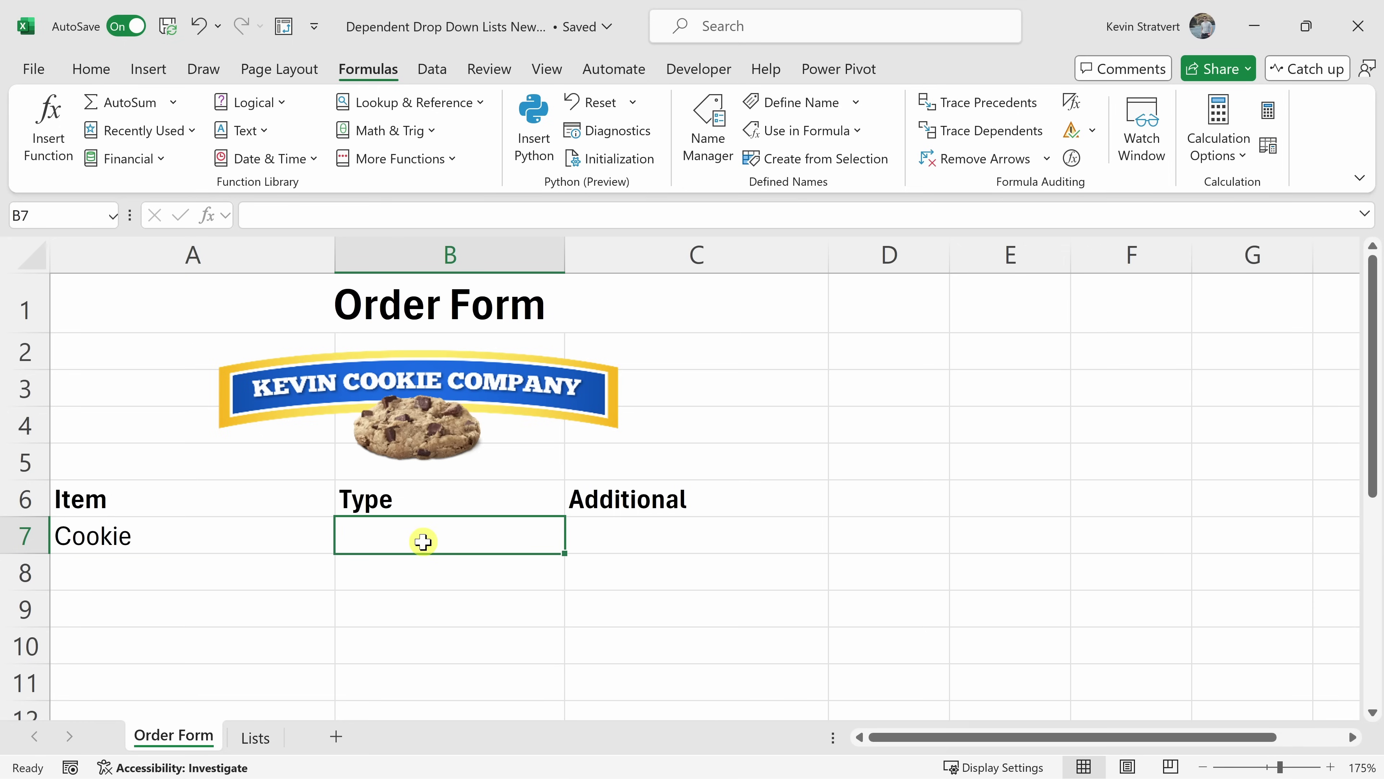
left_click(255, 737)
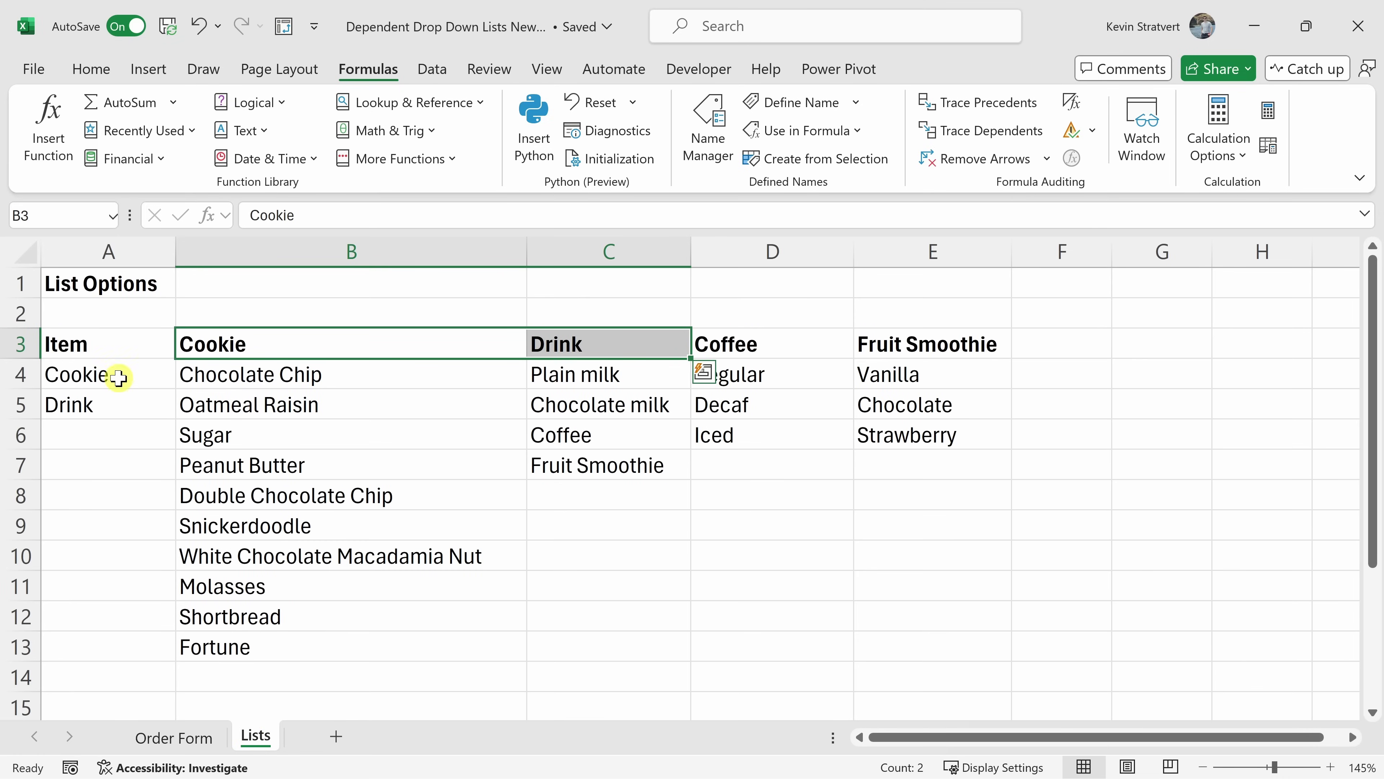
Compare the Cookie Item entry with the Cookie header and its ten types in B4:B13
left_click_drag(126, 374, 124, 407)
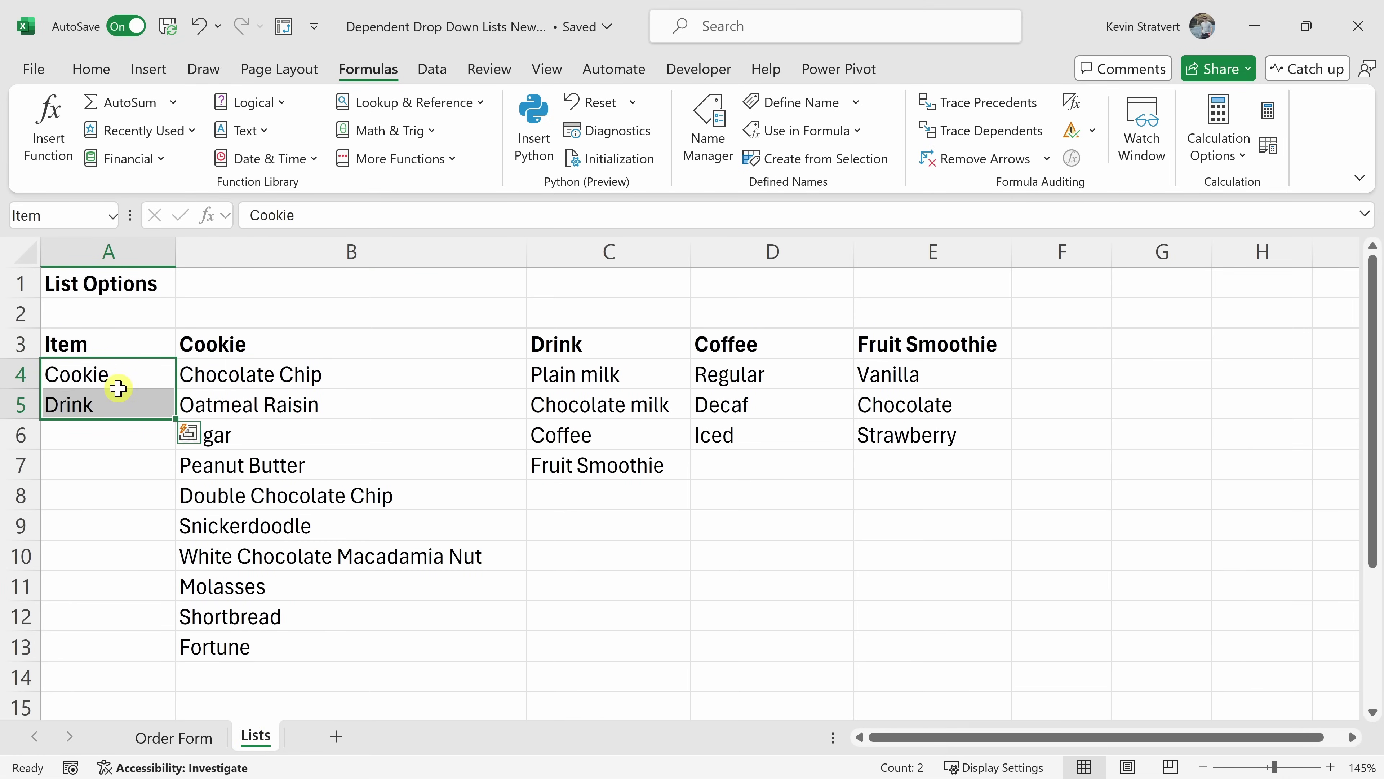
left_click(114, 404)
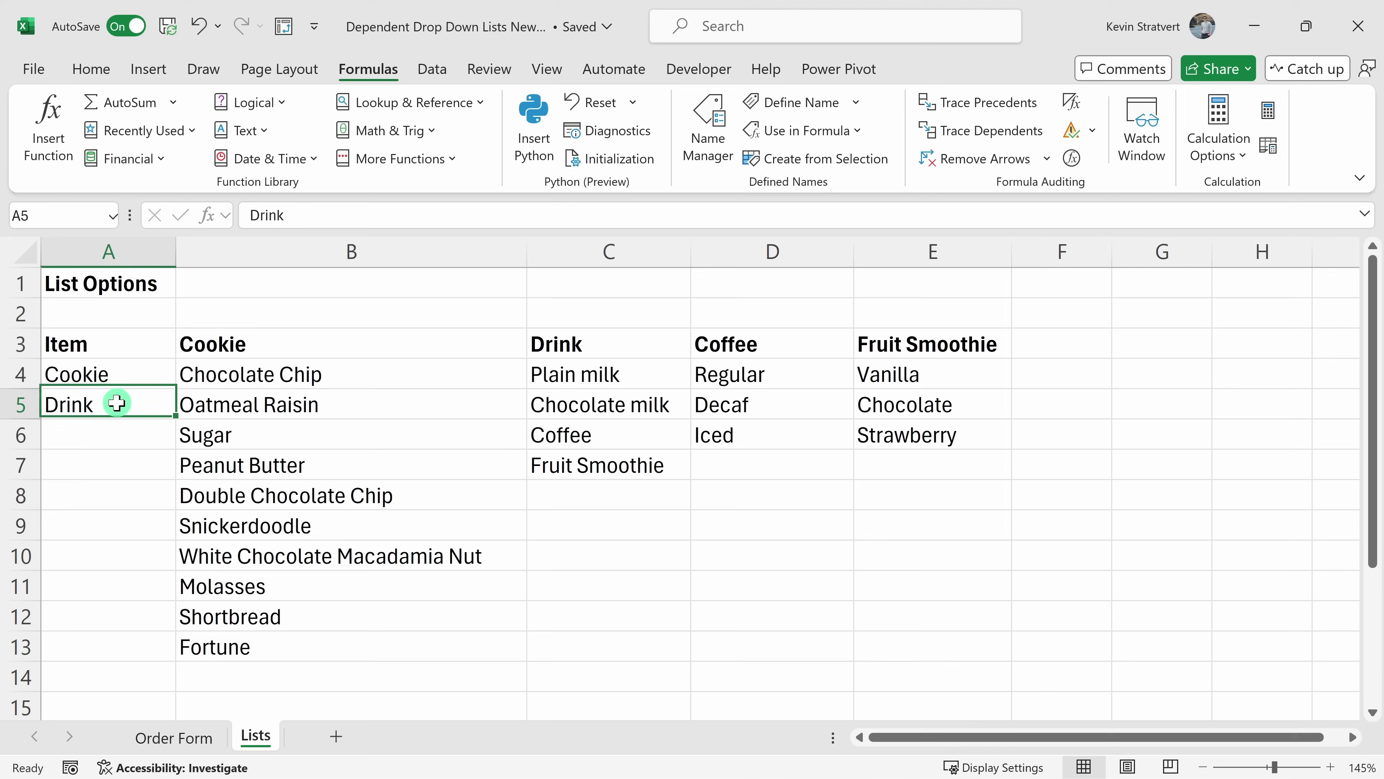
left_click(116, 380)
left_click(287, 344)
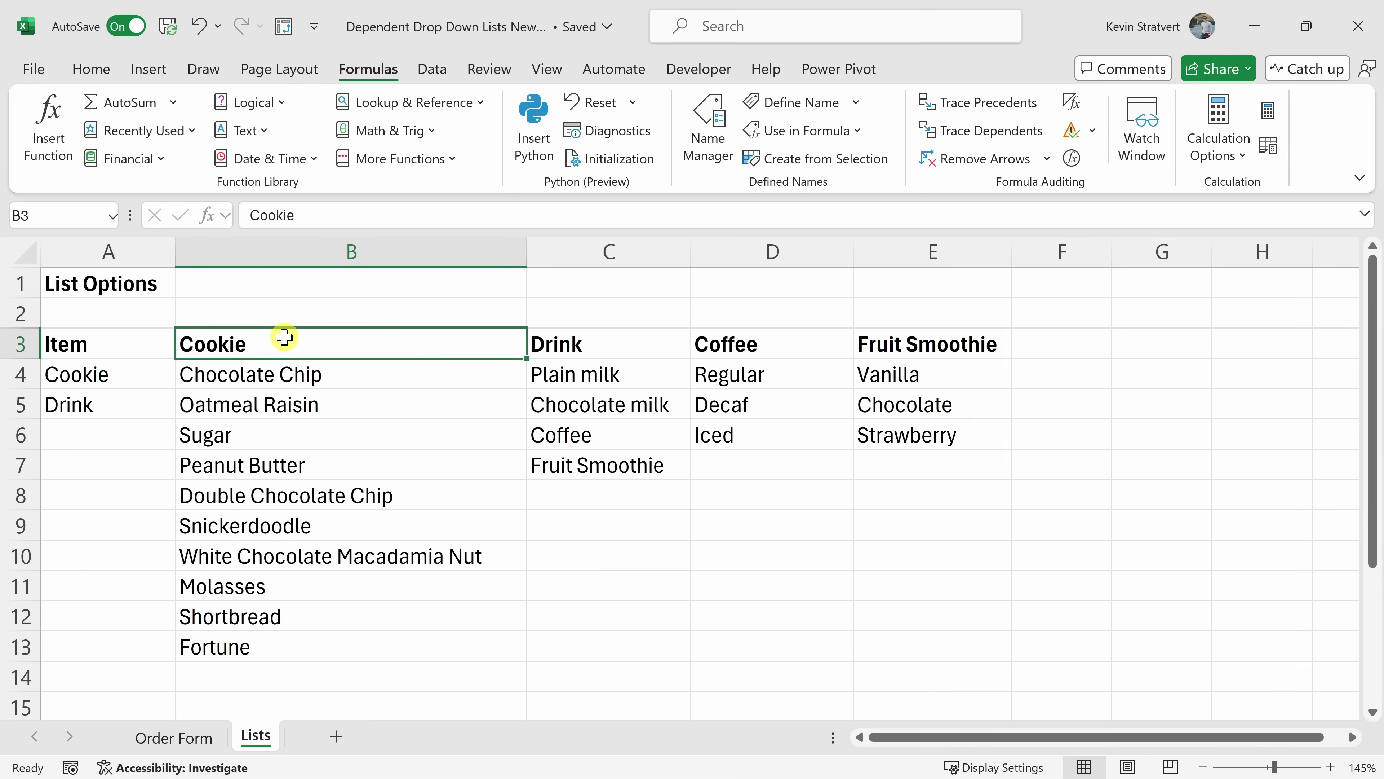
left_click(112, 380)
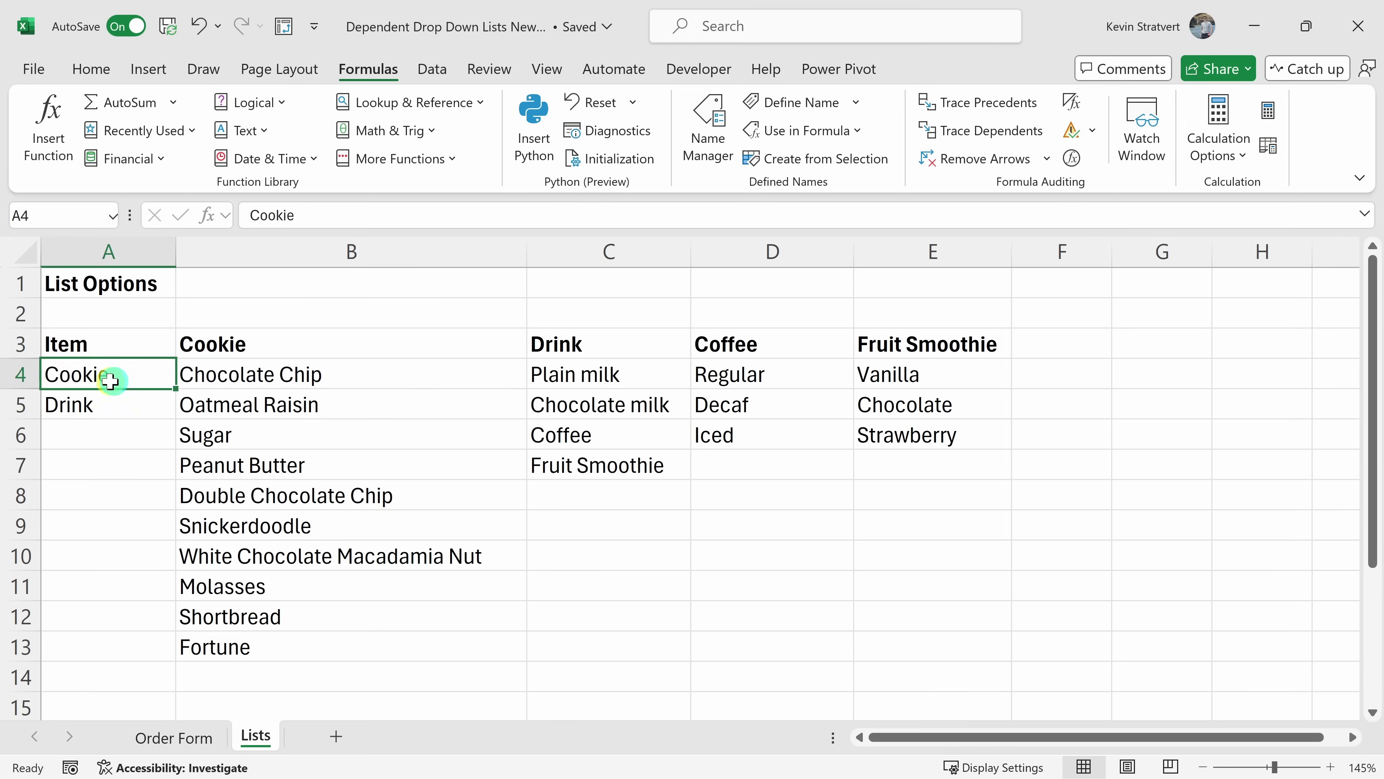
left_click(329, 344)
left_click_drag(295, 368, 300, 649)
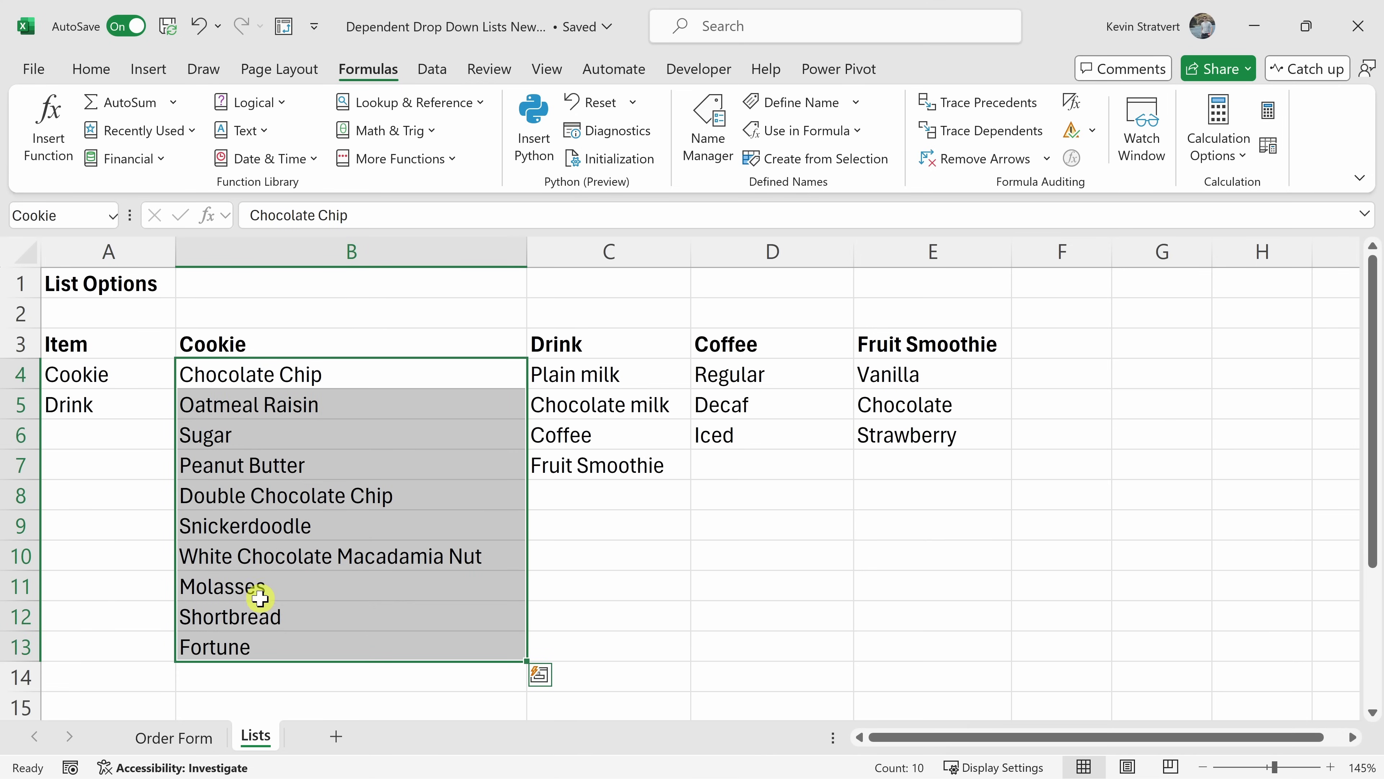
Match the Drink entry to the Drink header and types C4:C7, then return to the Order Form
left_click(116, 407)
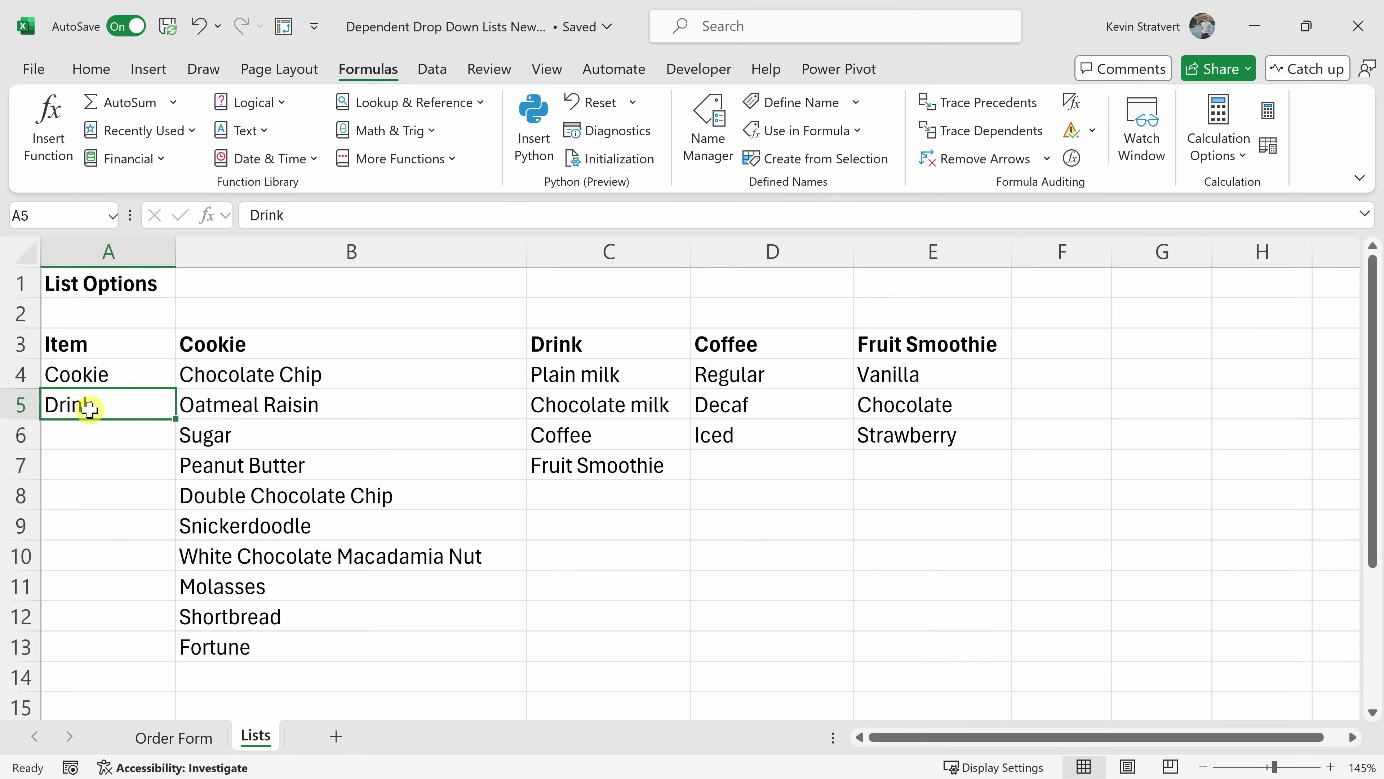
left_click(605, 343)
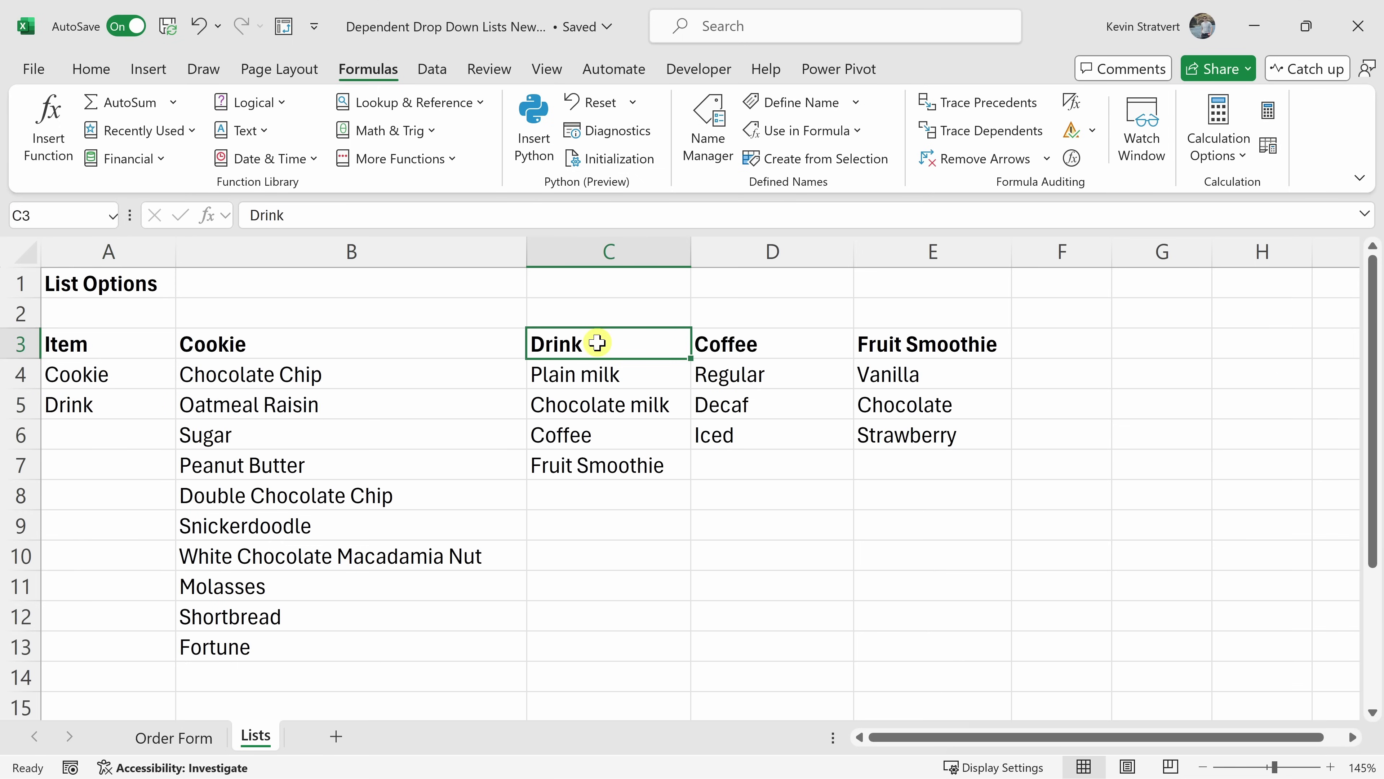
left_click(600, 375)
left_click_drag(600, 375, 600, 463)
left_click(600, 463)
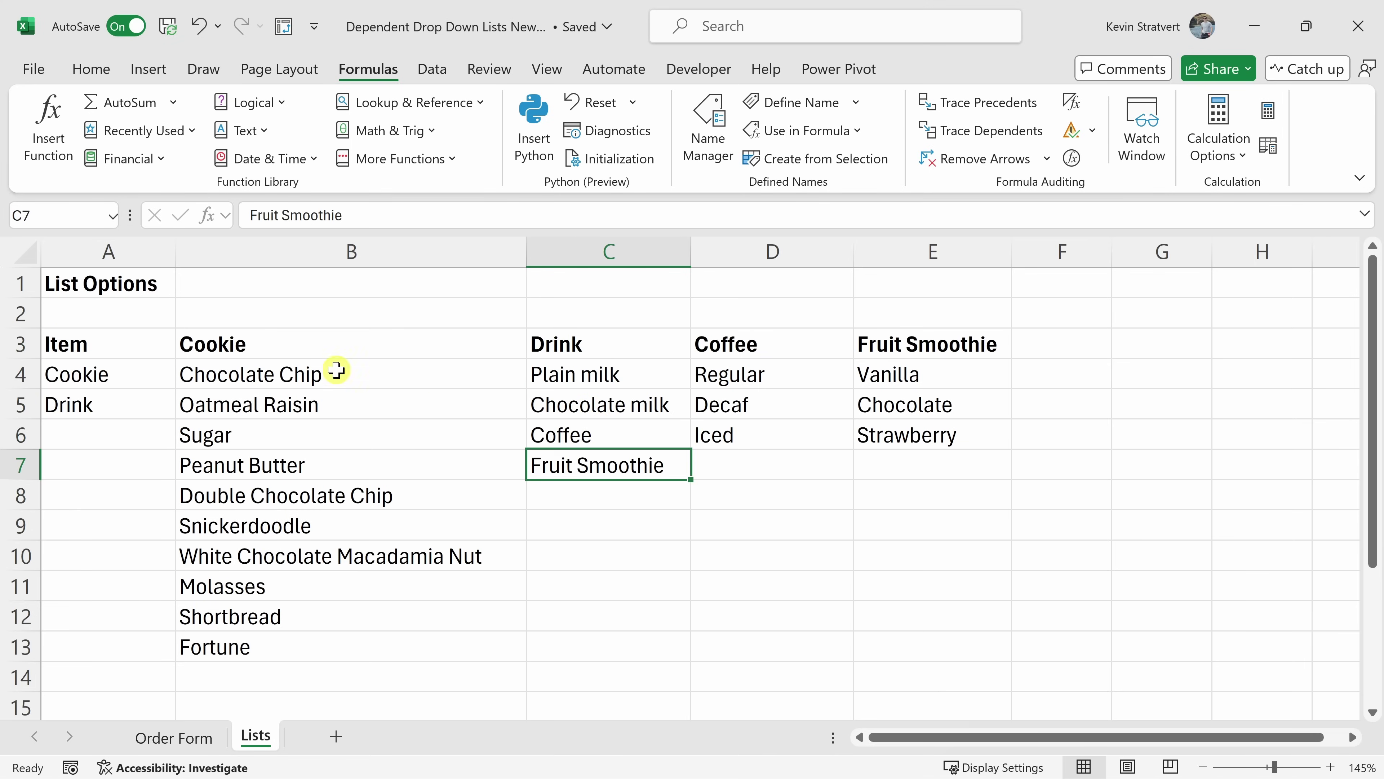
left_click(109, 403)
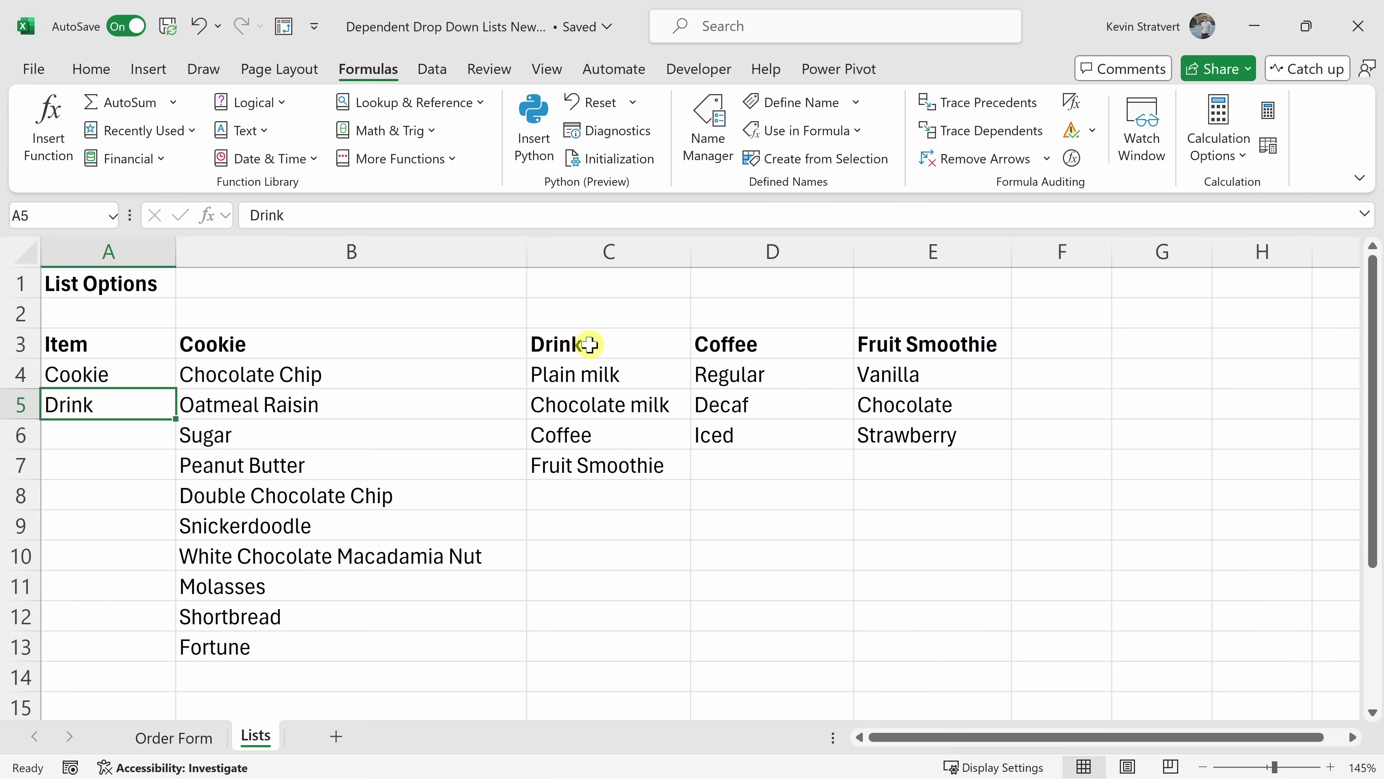
left_click(188, 741)
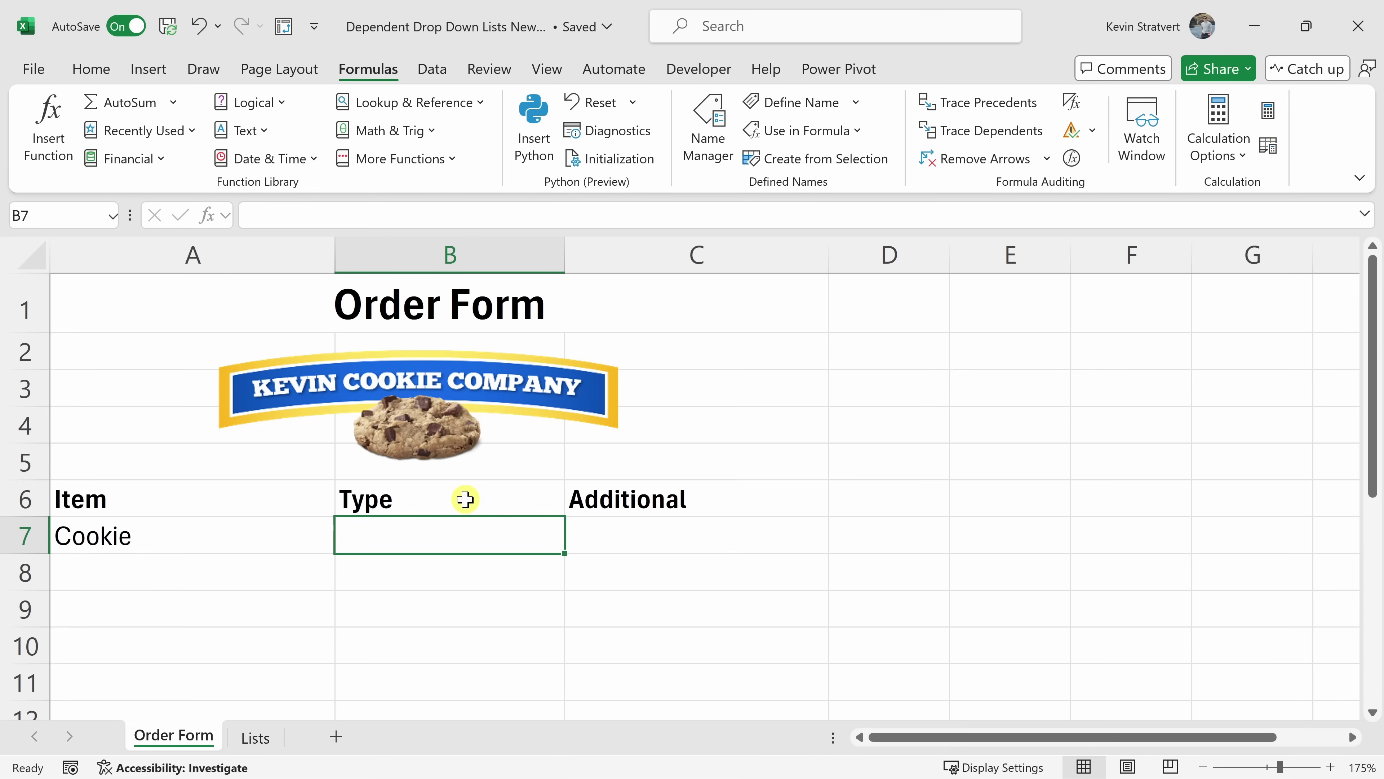
Give B7 a List data validation with source =INDIRECT(A7)
left_click(438, 79)
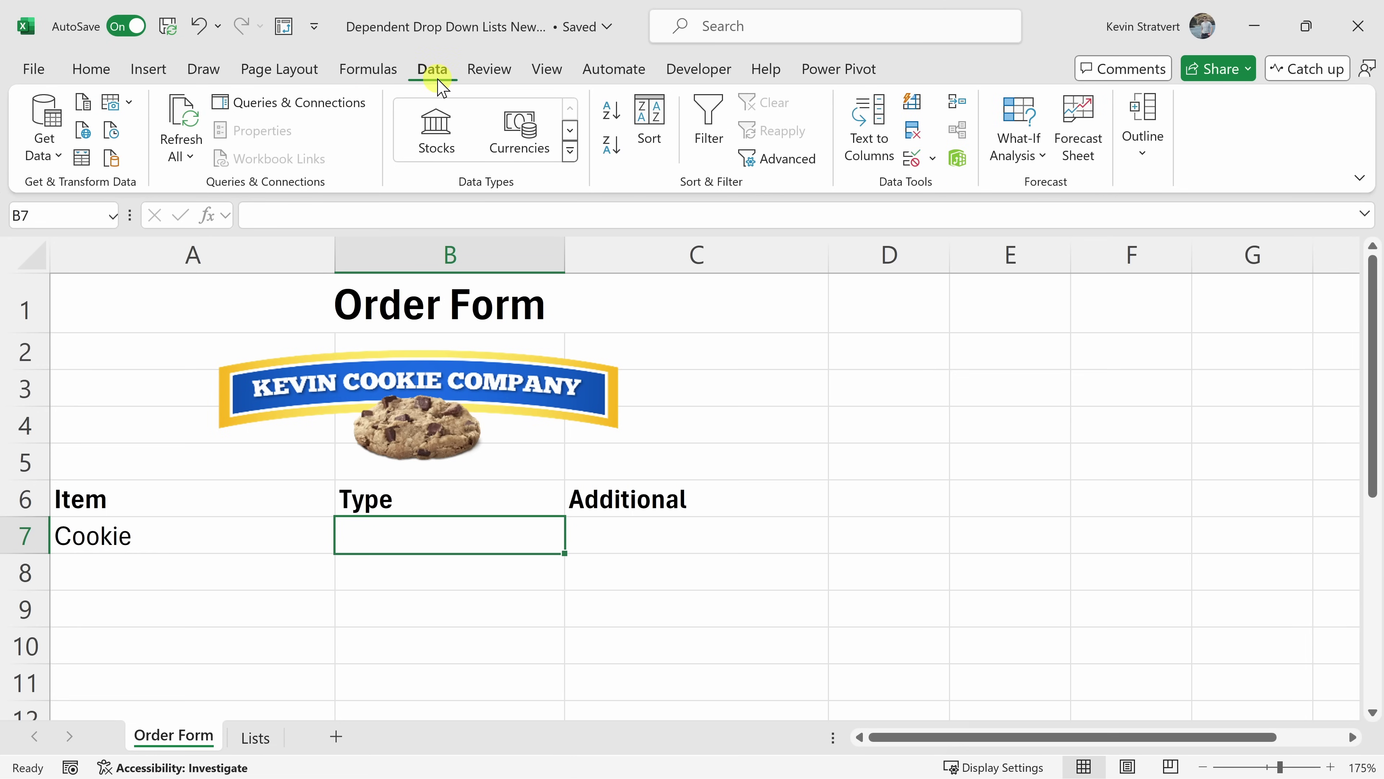
left_click(912, 159)
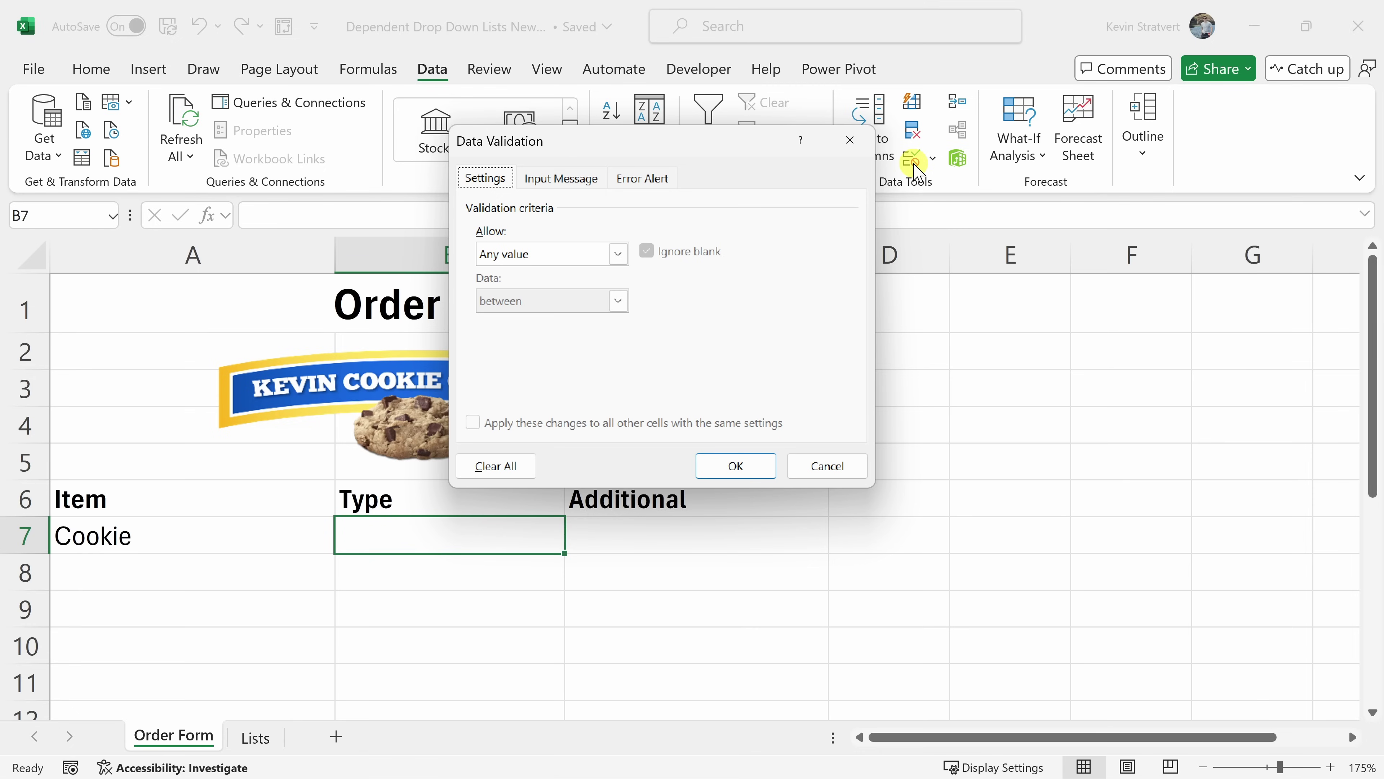
left_click(625, 252)
left_click(502, 322)
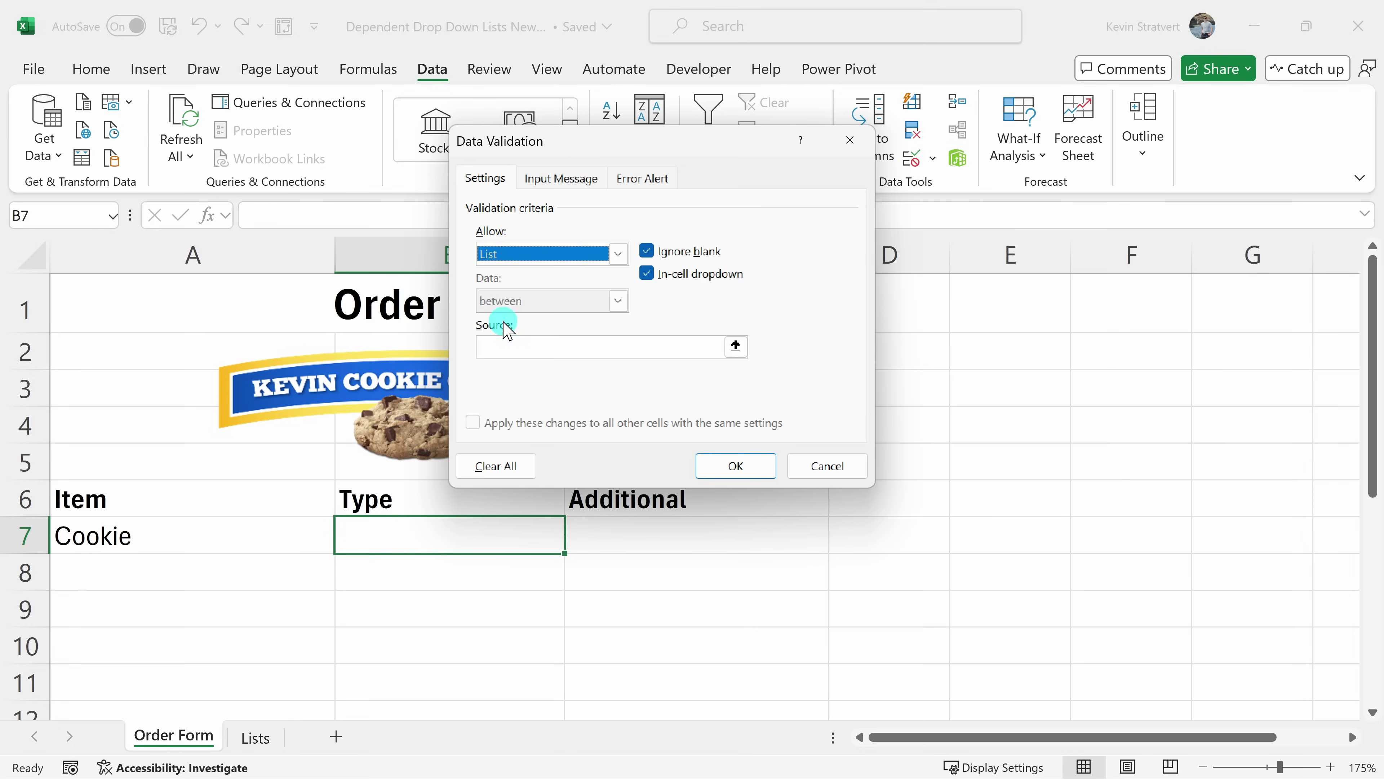
left_click(522, 347)
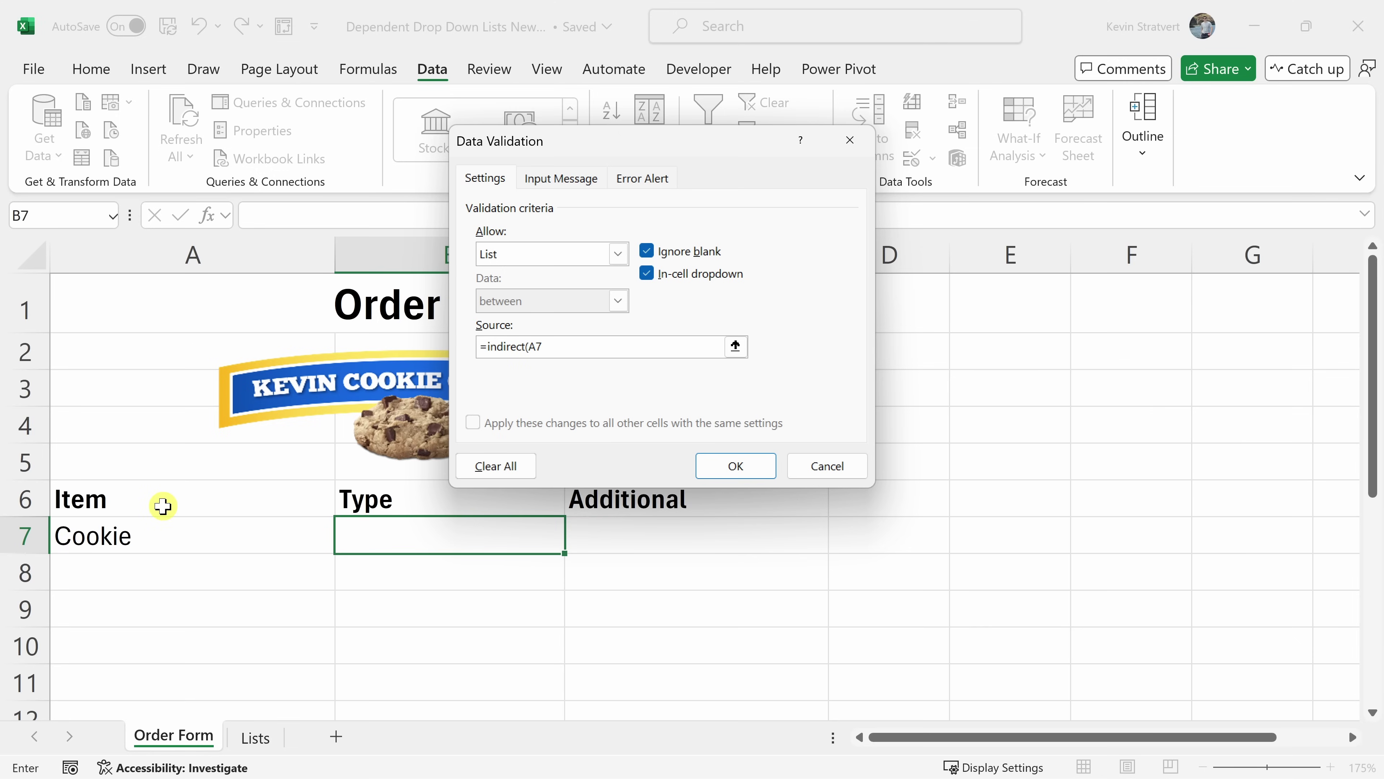
left_click(539, 349)
left_click(737, 465)
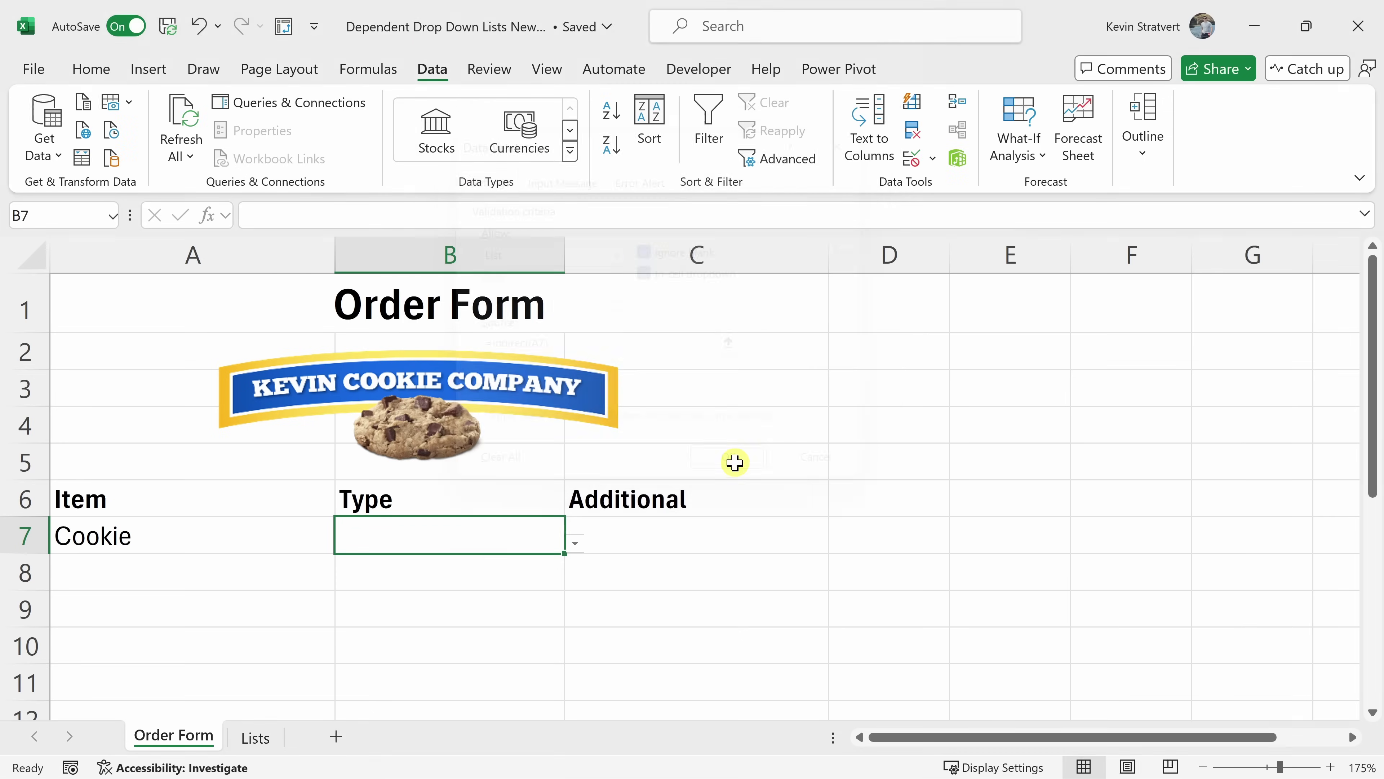
Check B7's cookie-type choices, then change A7's Item to Drink
left_click(575, 544)
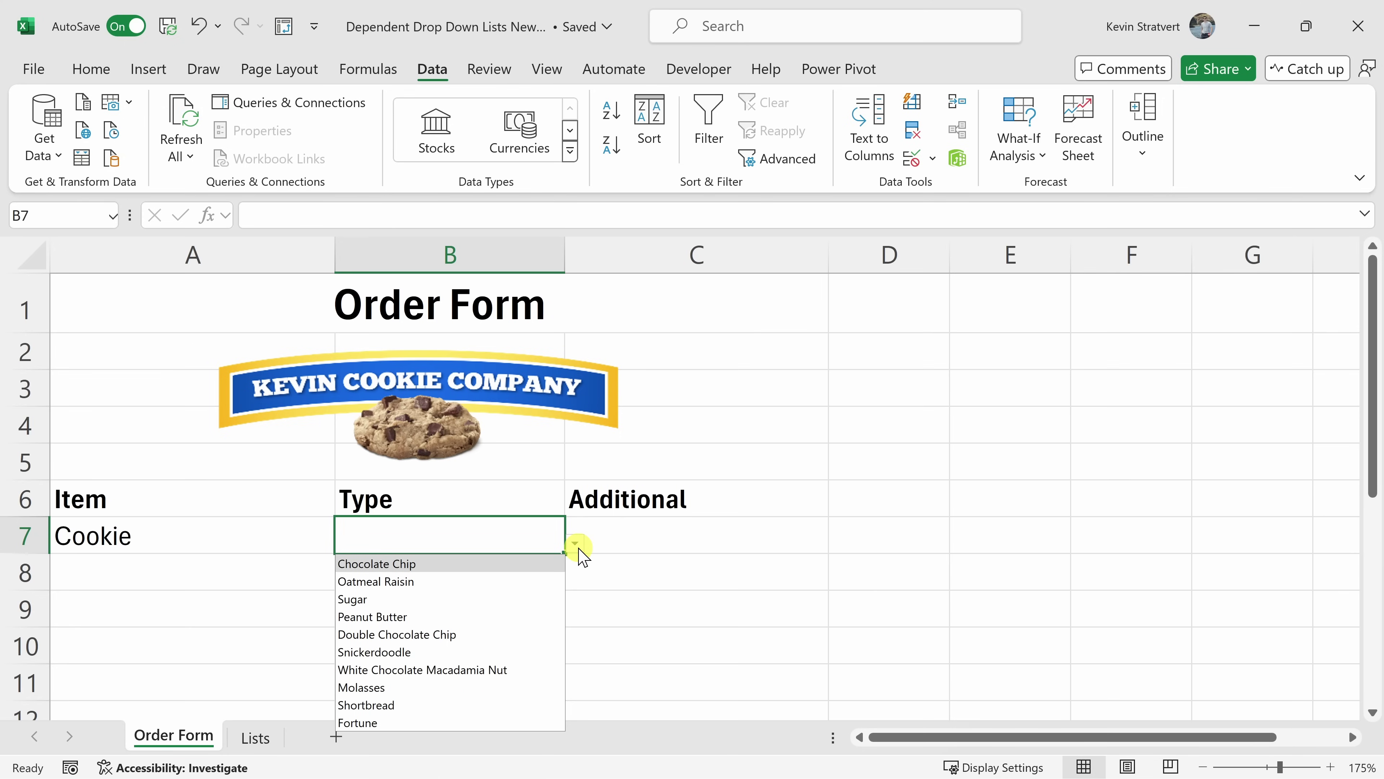
left_click(279, 537)
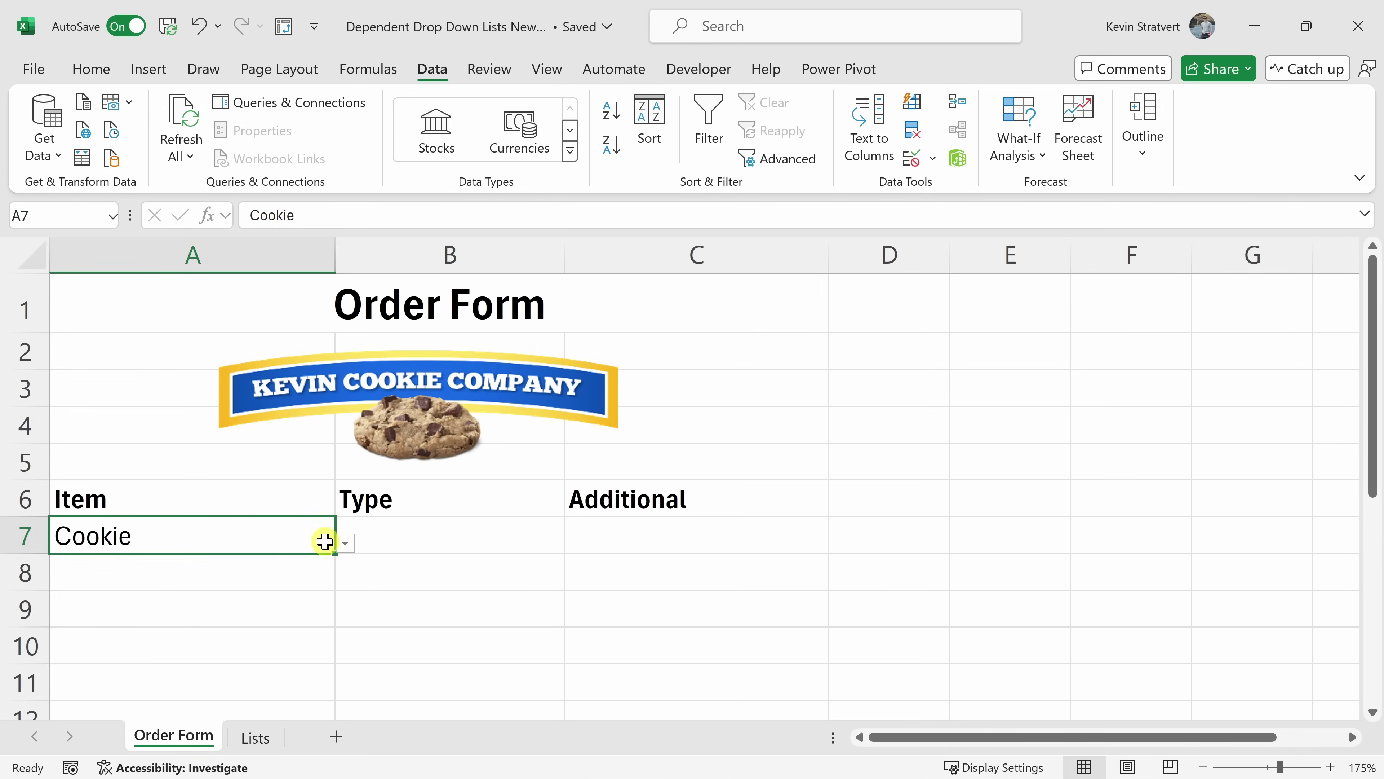
left_click(349, 545)
left_click(322, 581)
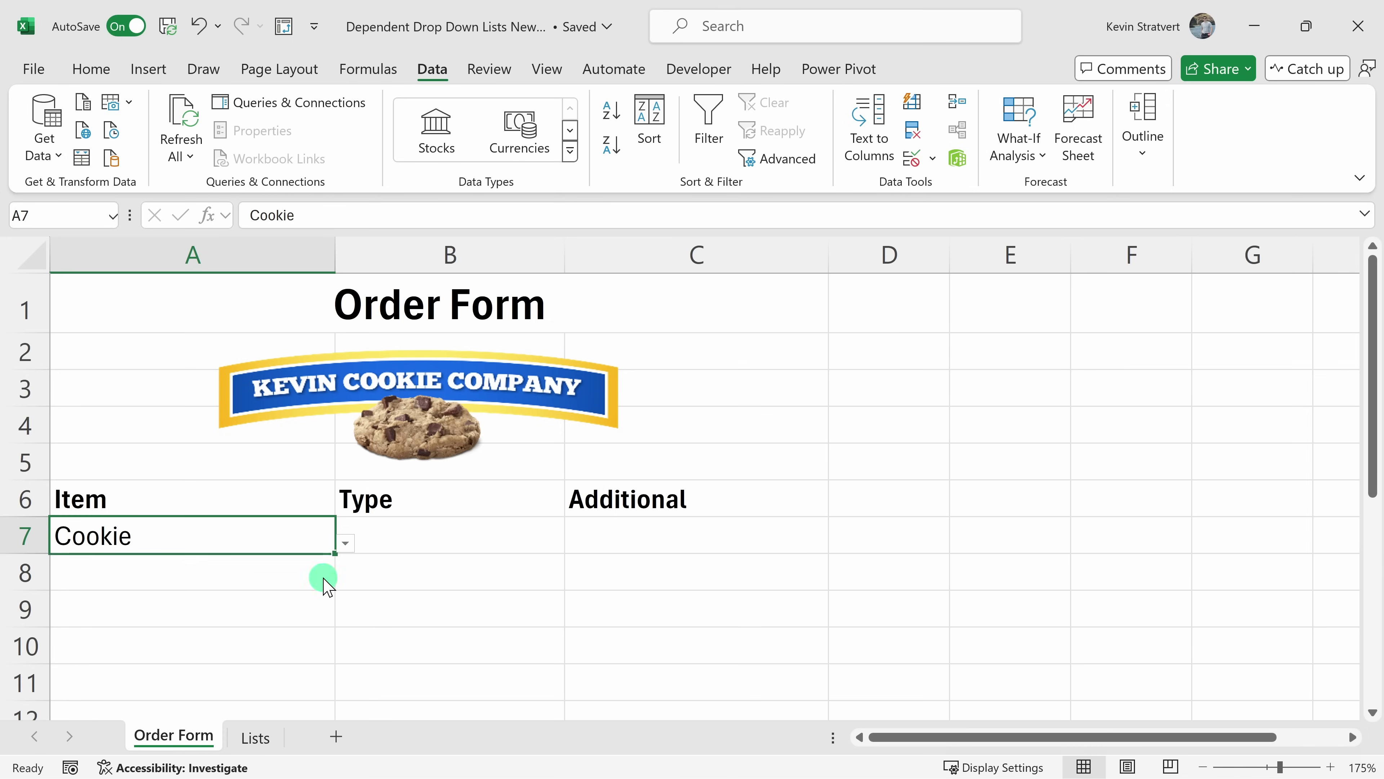
Pick Coffee as B7's Type from the drink choices and select C7
left_click(469, 526)
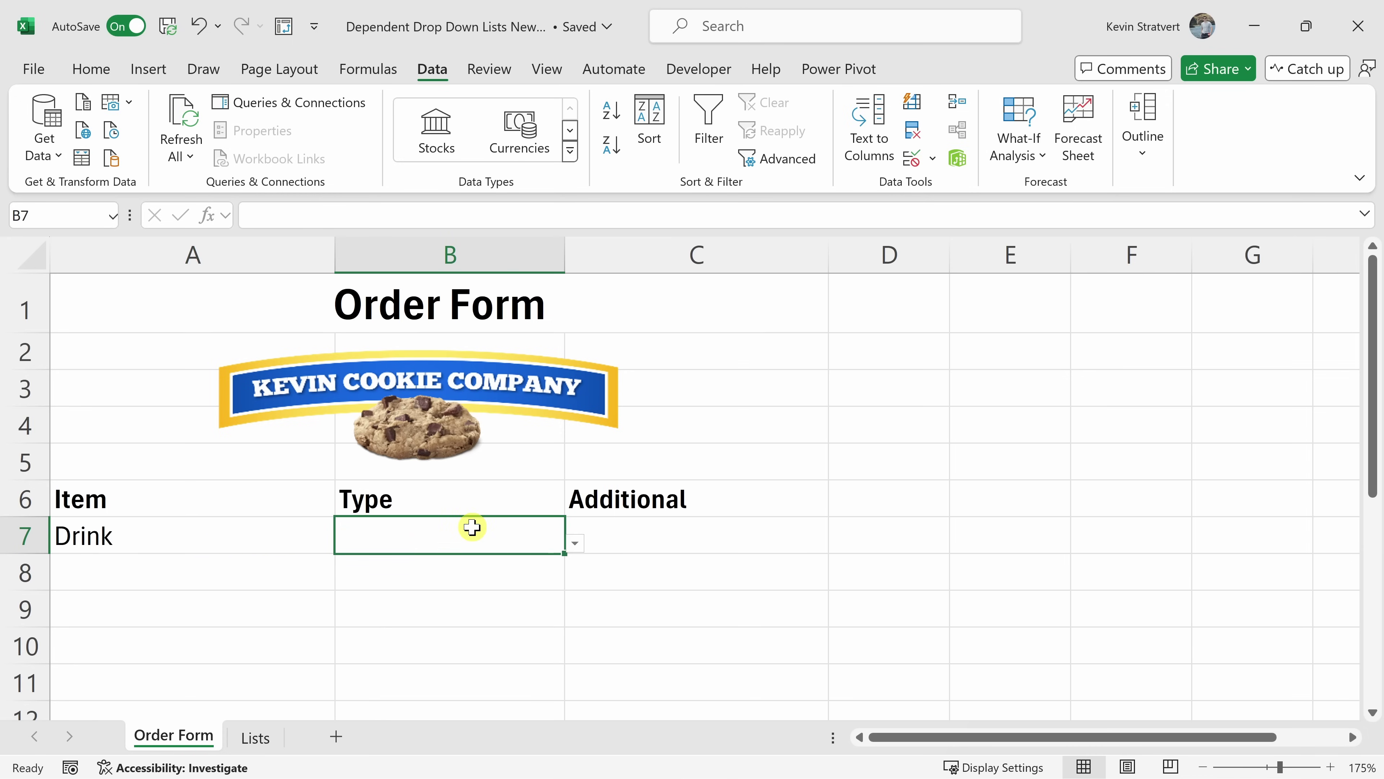
left_click(578, 546)
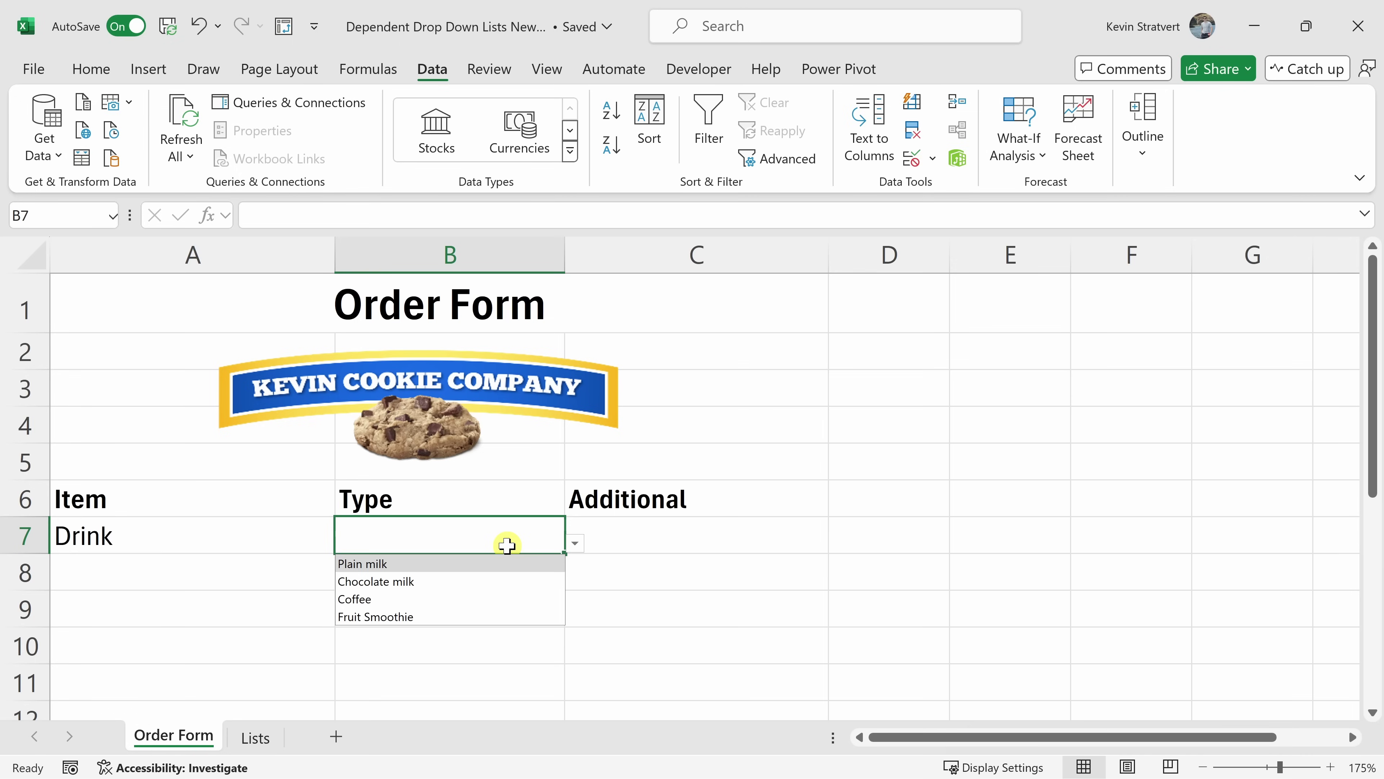
left_click(480, 599)
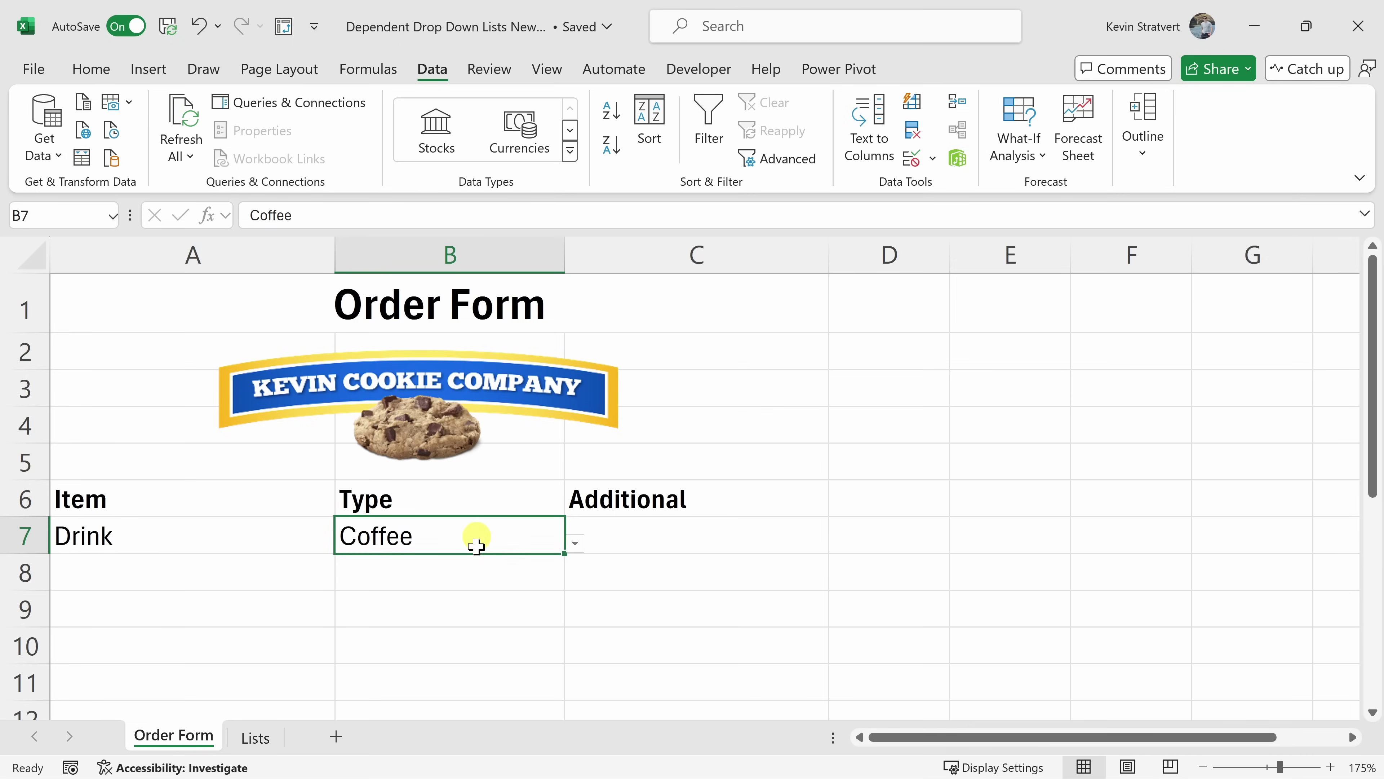
left_click(694, 540)
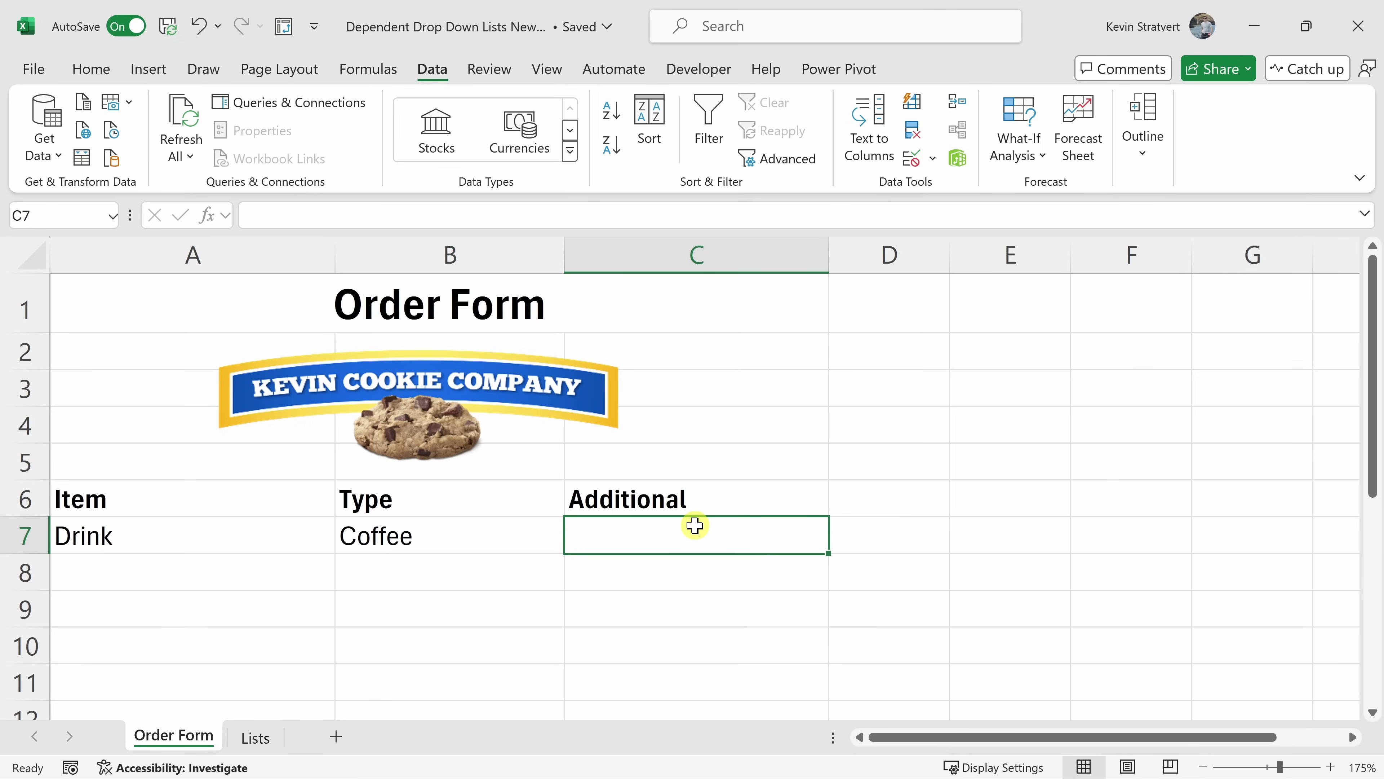
Give cell C7 List data validation with the source =INDIRECT(B7)
left_click(914, 164)
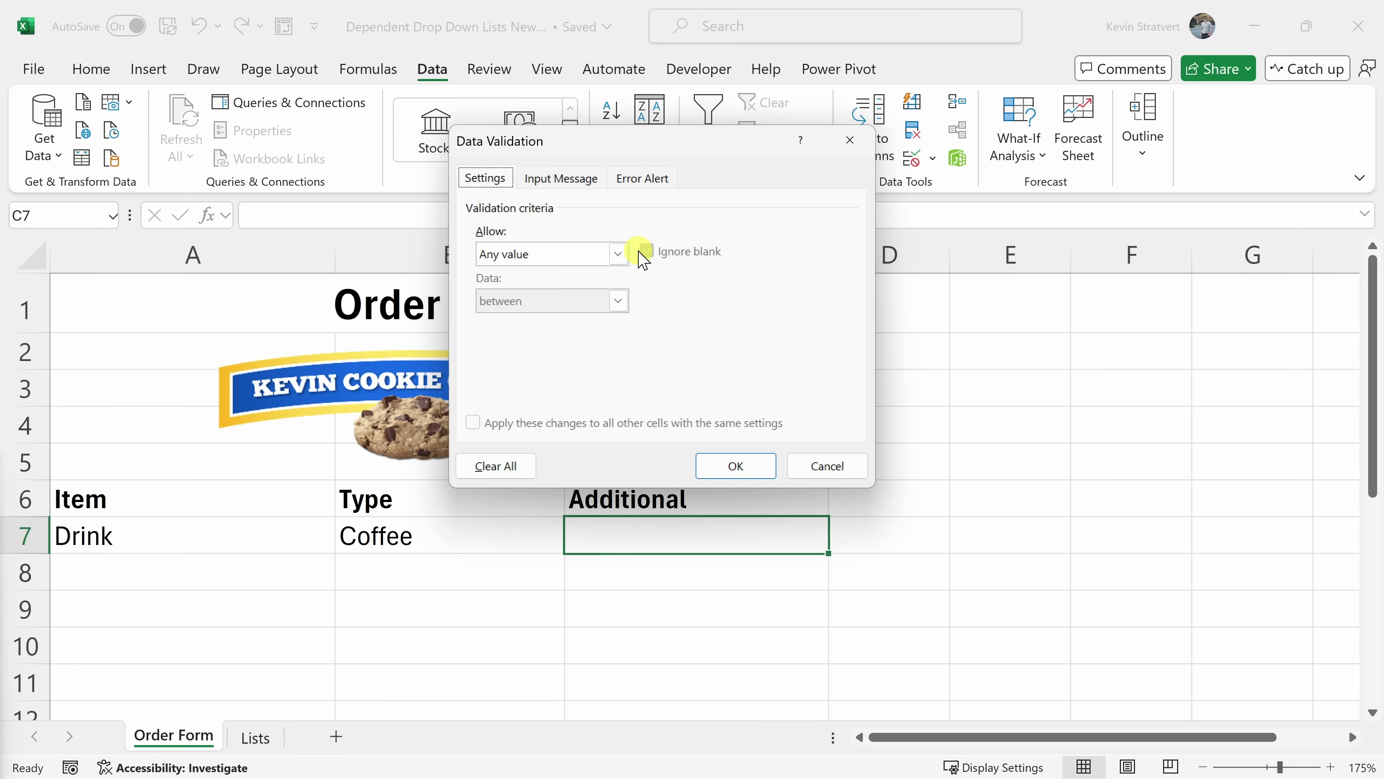
left_click(616, 252)
left_click(561, 321)
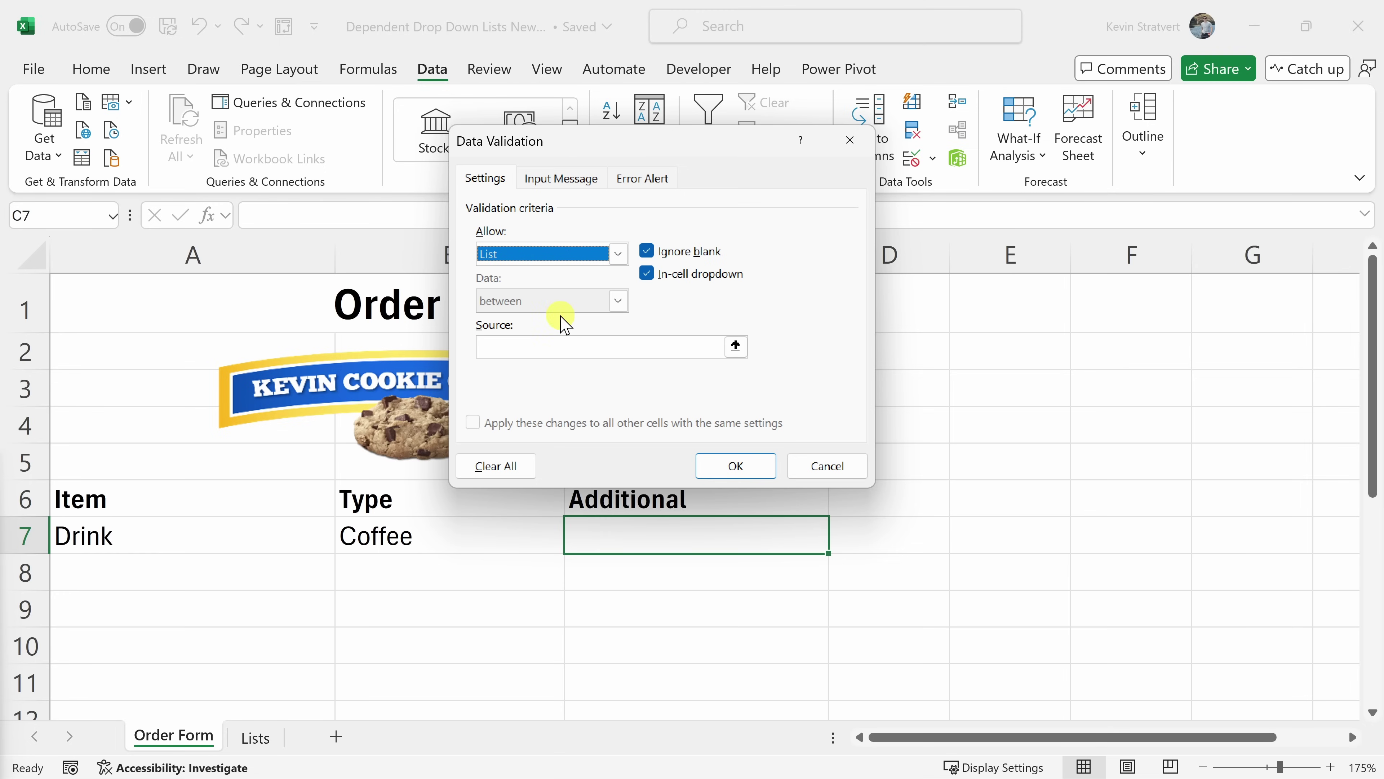
left_click(564, 349)
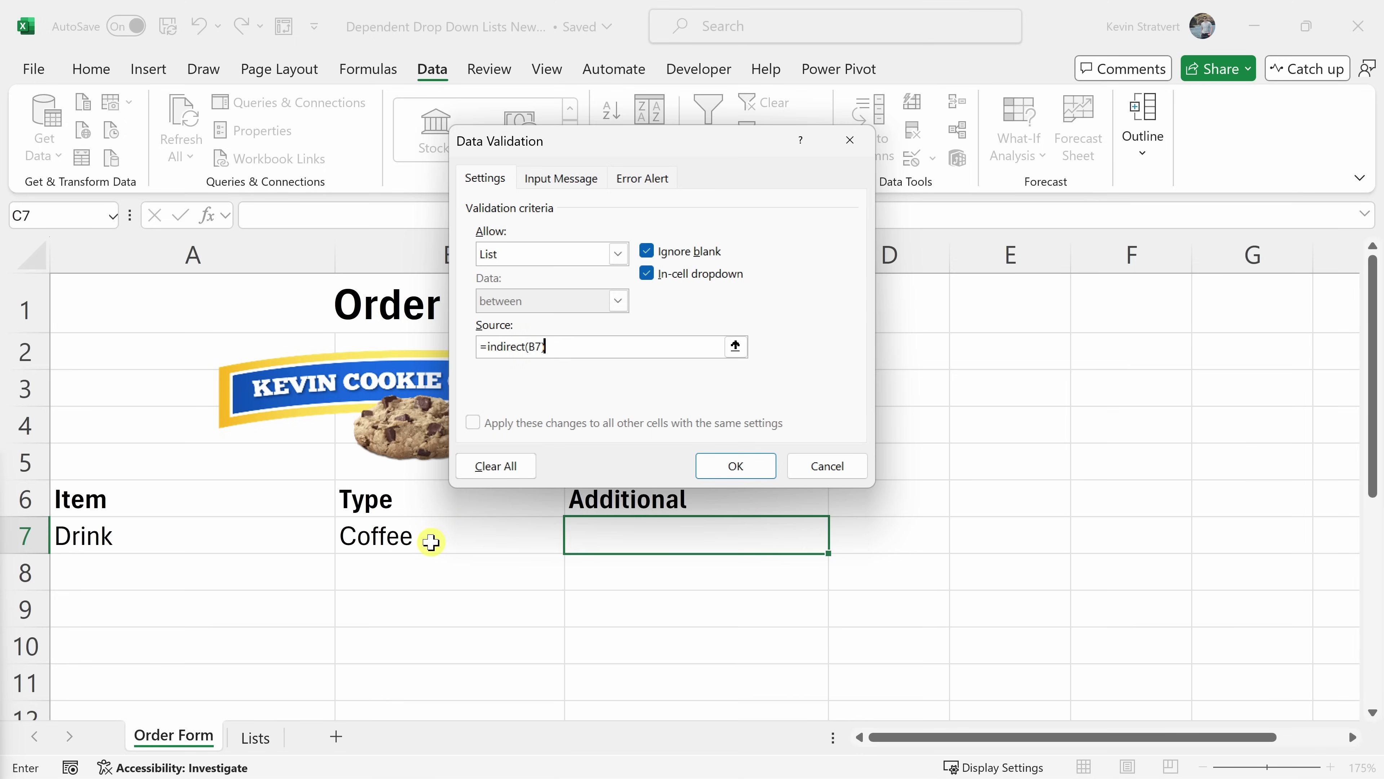
left_click(751, 468)
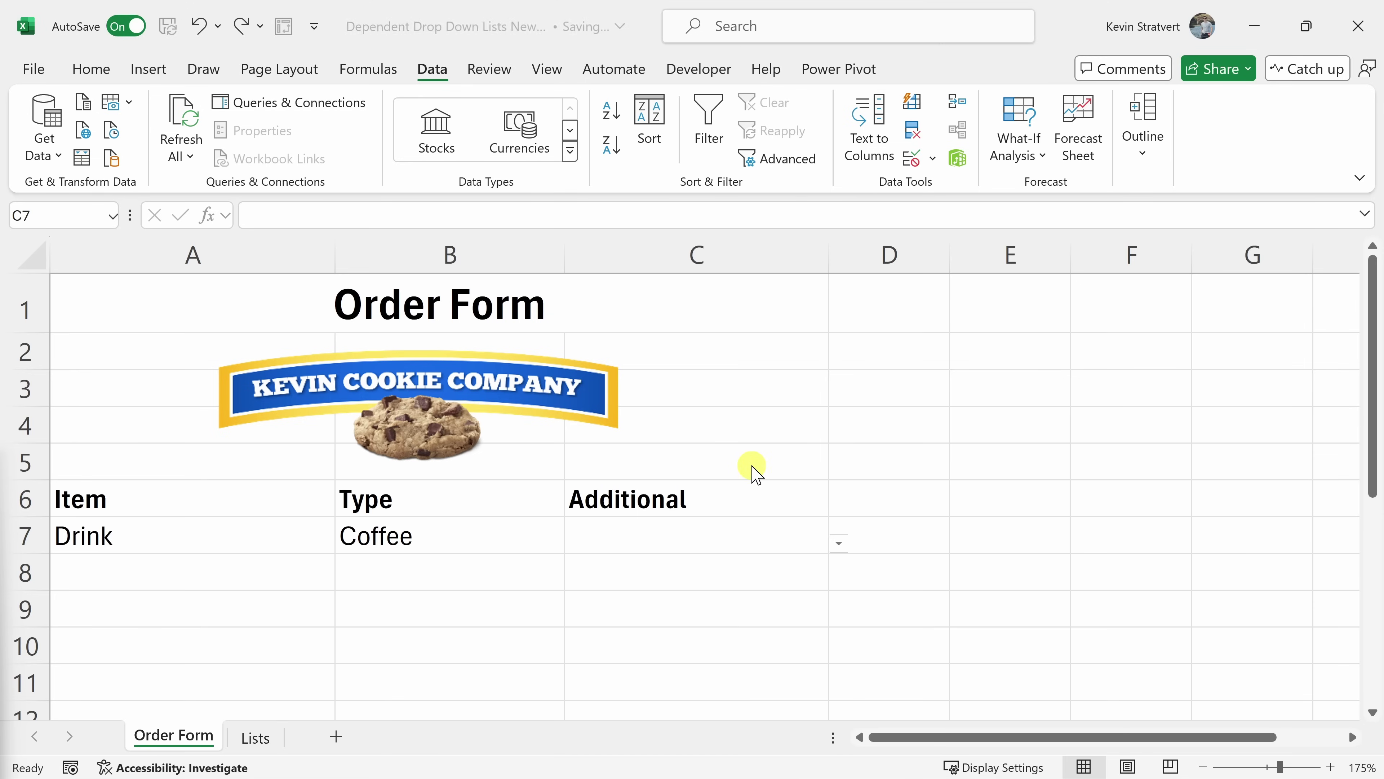
Check that C7 offers Regular, Decaf and Iced, then set B7's Type to Fruit Smoothie
left_click(841, 547)
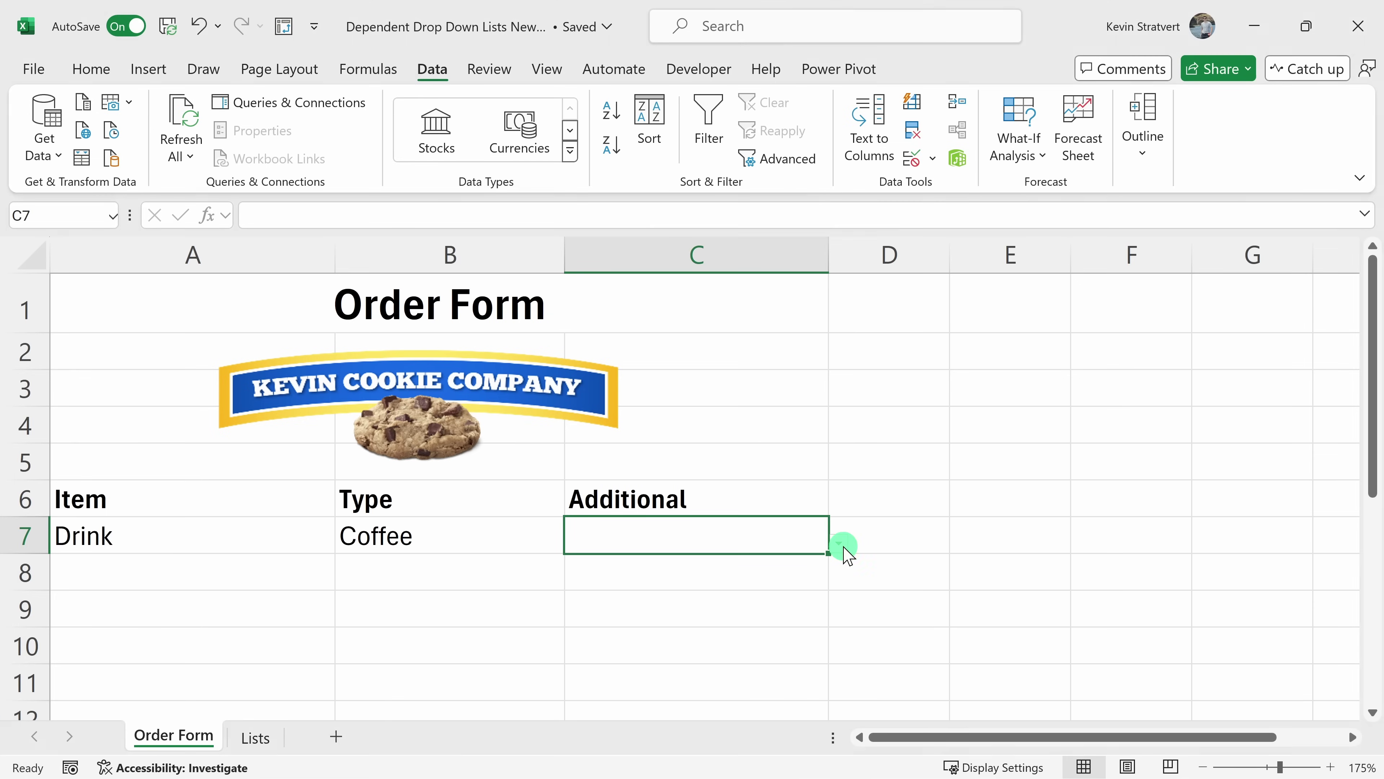
left_click(840, 548)
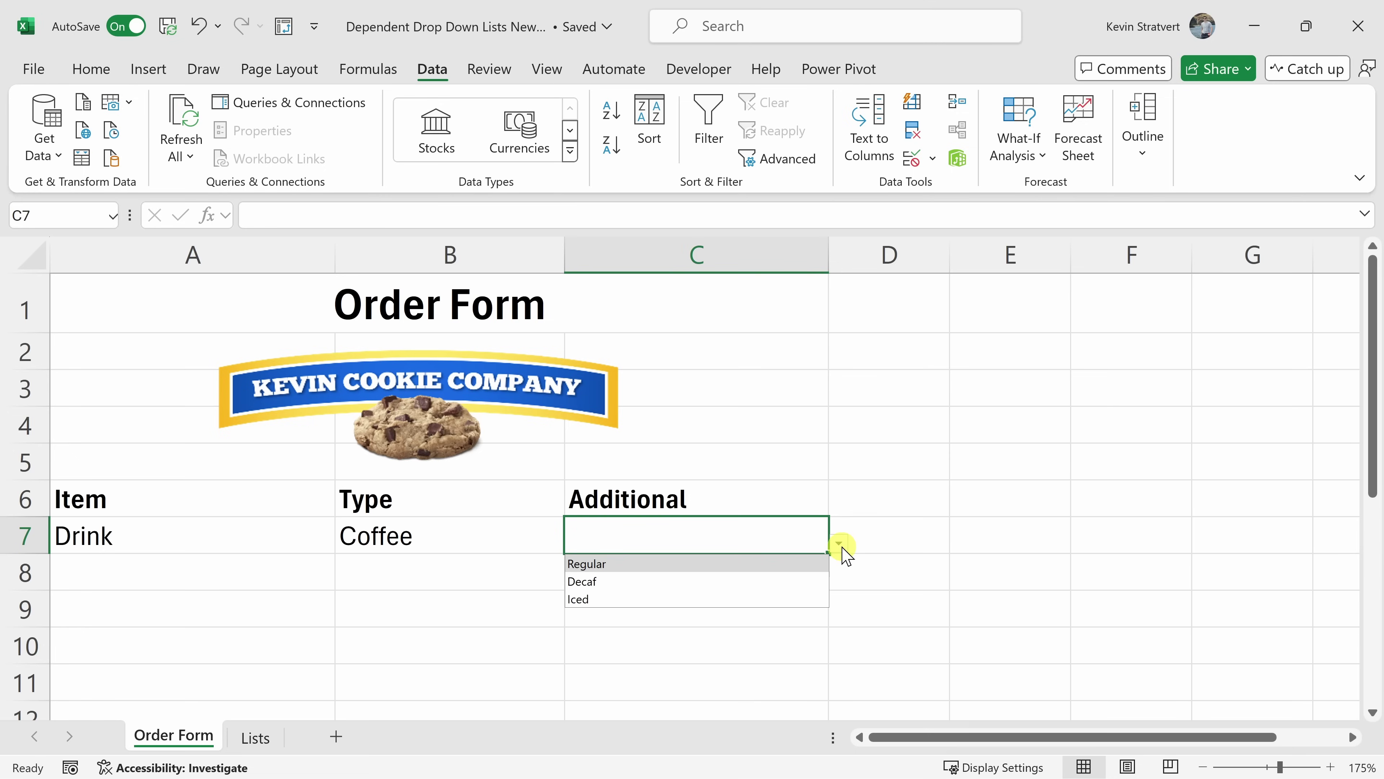
left_click(494, 536)
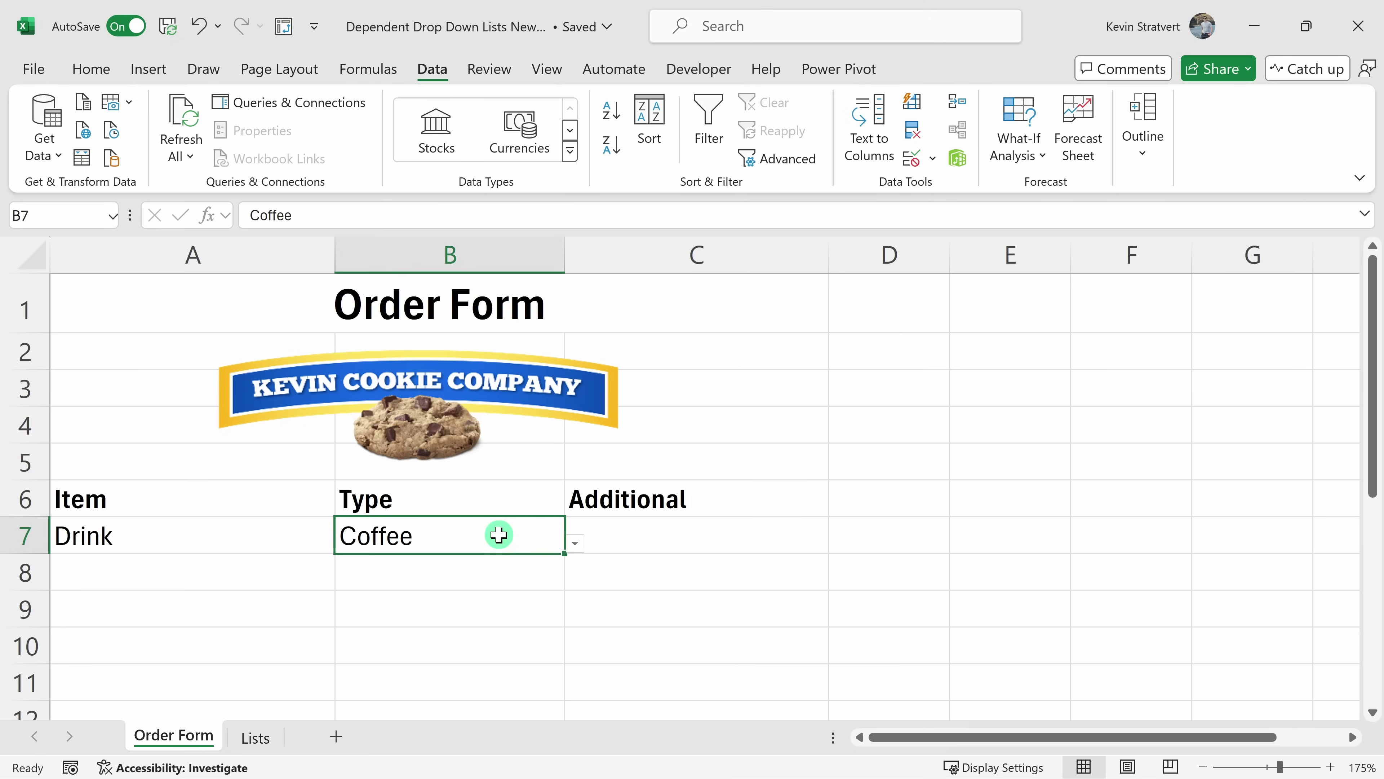
left_click(574, 543)
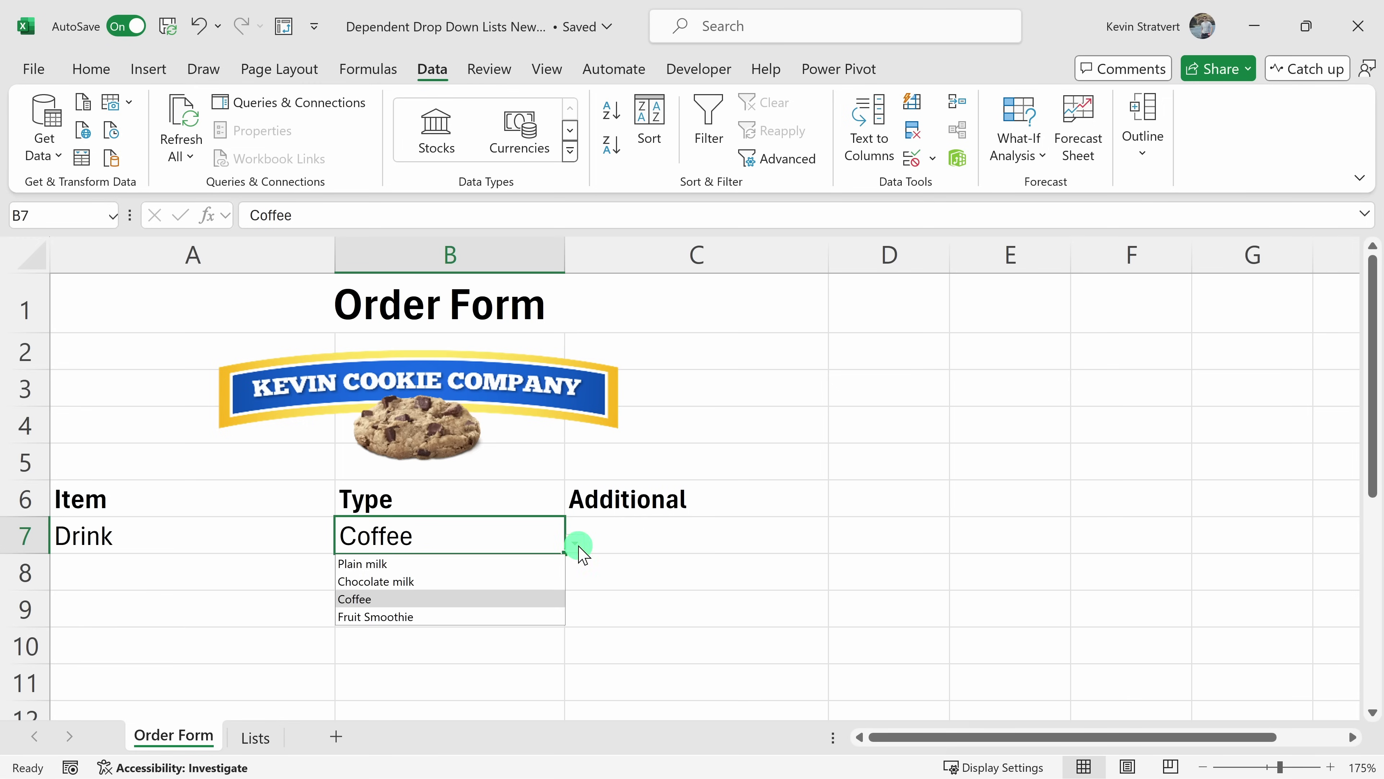
left_click(470, 619)
left_click(720, 535)
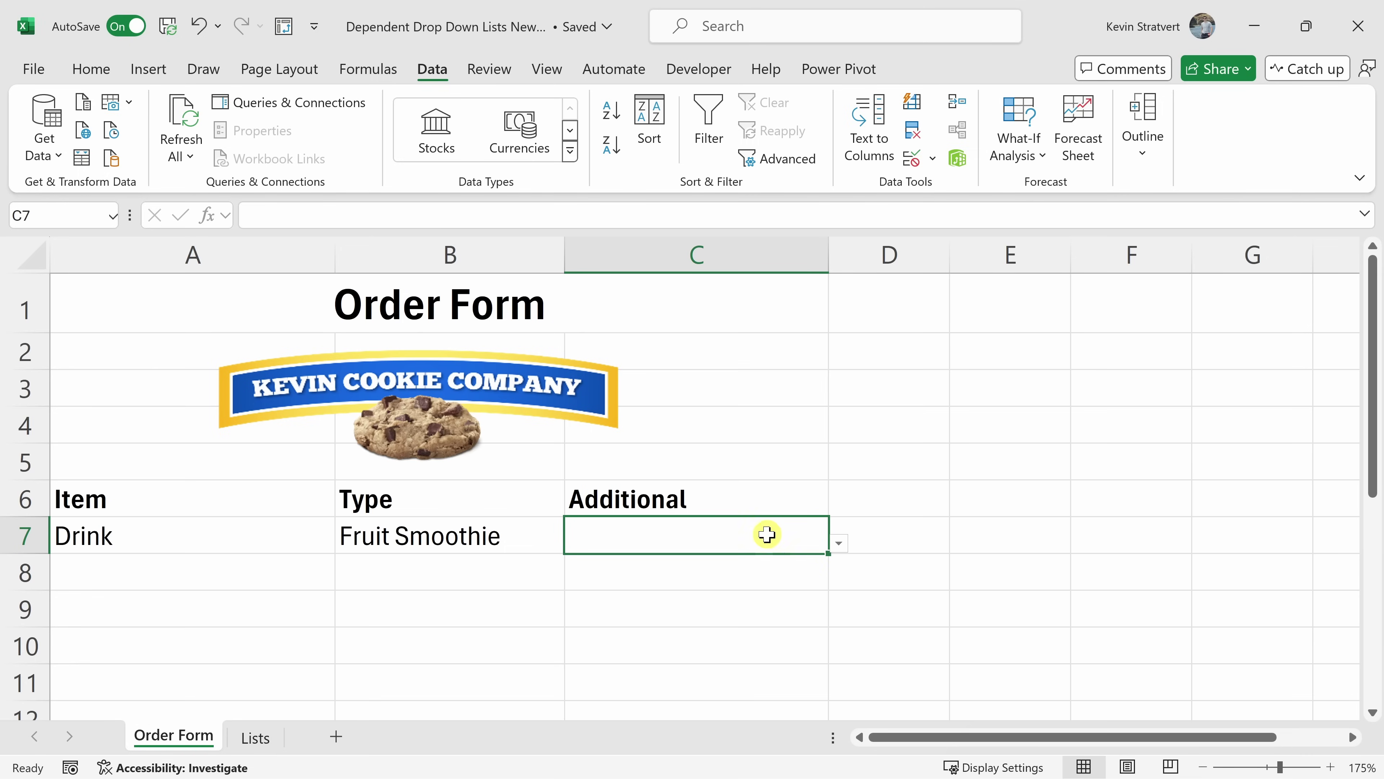
On the Lists sheet, inspect the Drink options C3:C7 and the Fruit Smoothie options E3:E6
left_click(257, 737)
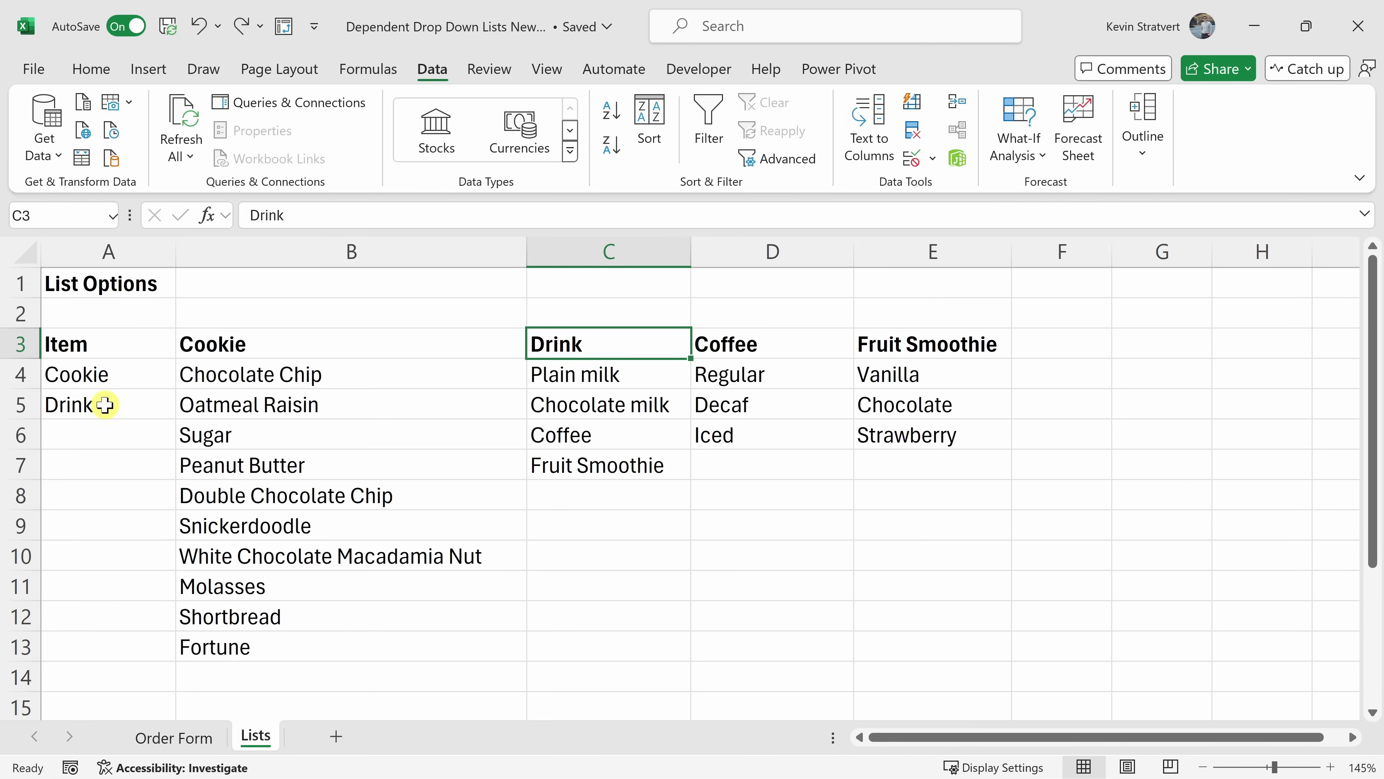
left_click(89, 404)
left_click_drag(593, 342, 596, 466)
left_click(596, 467)
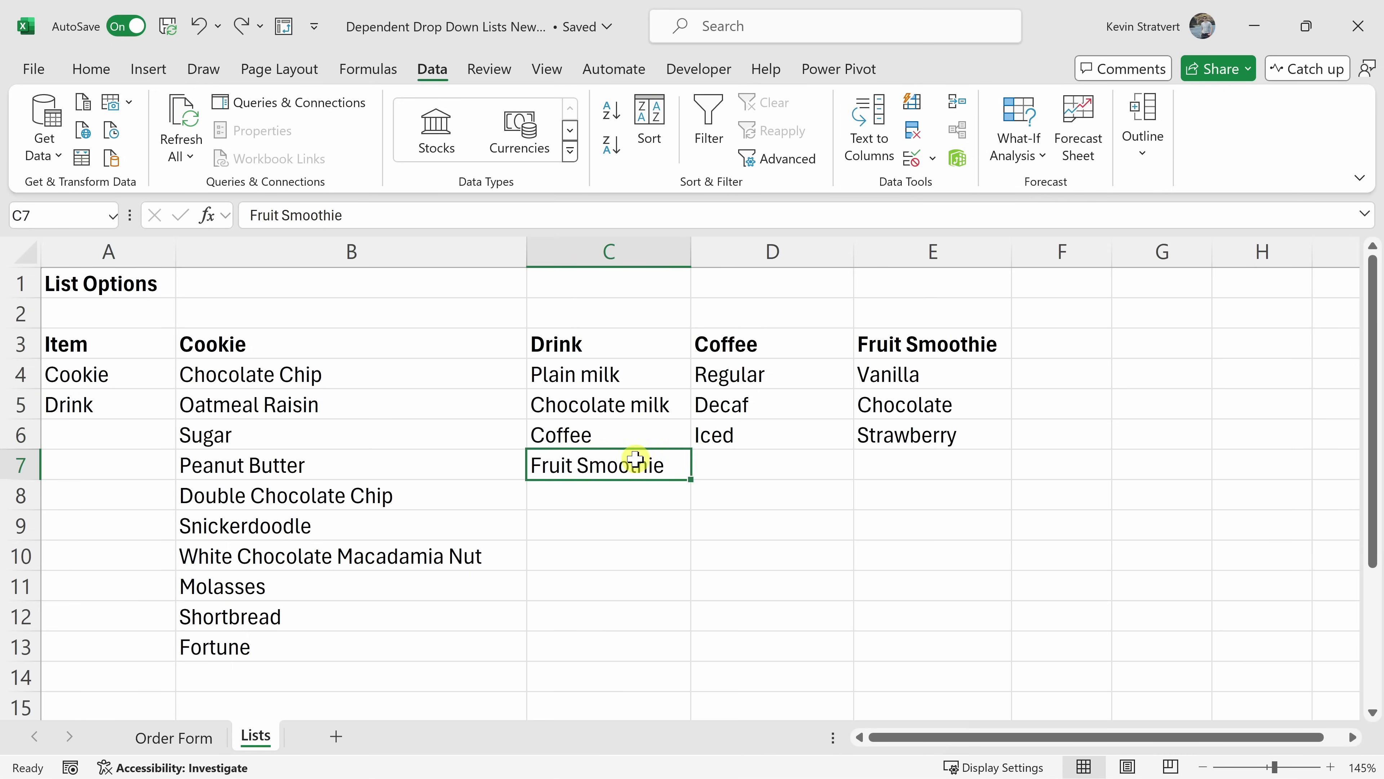
left_click_drag(936, 345, 954, 421)
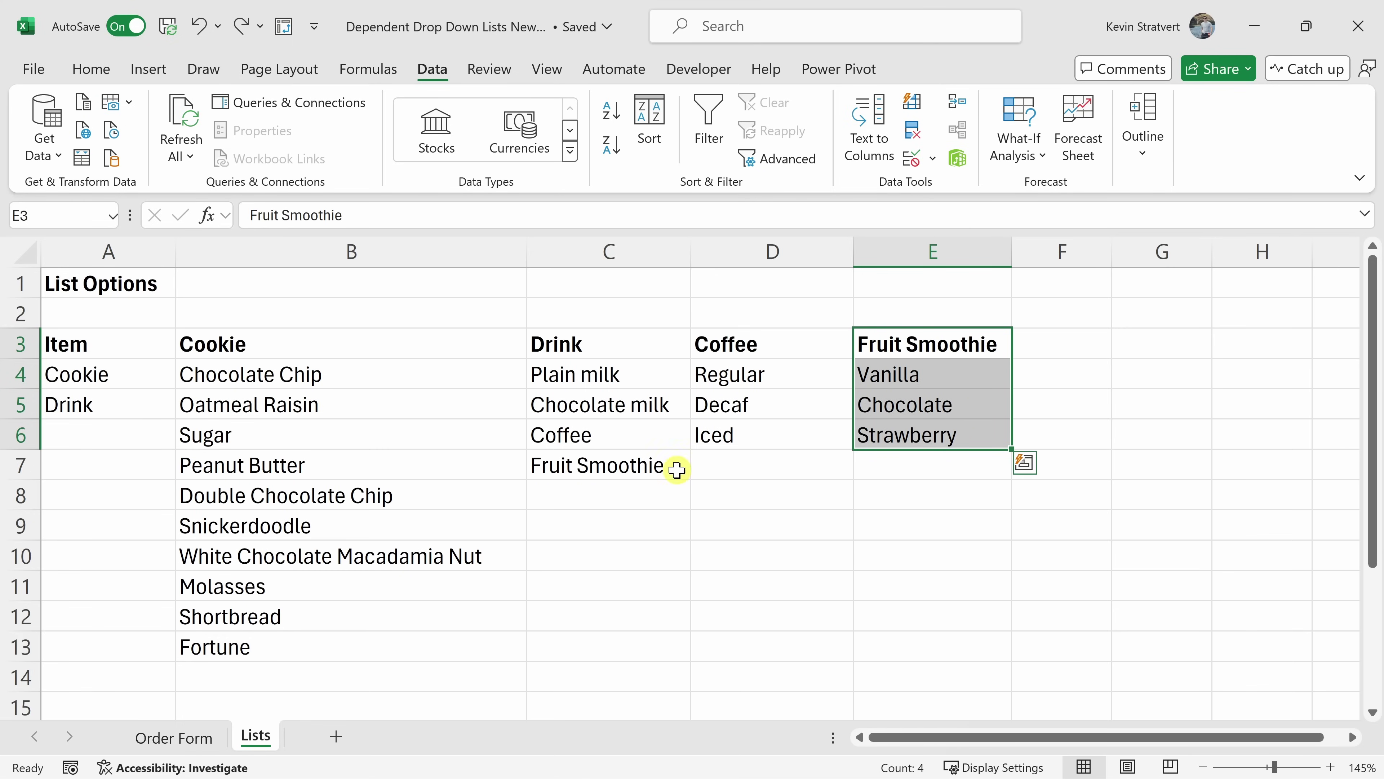
left_click(581, 467)
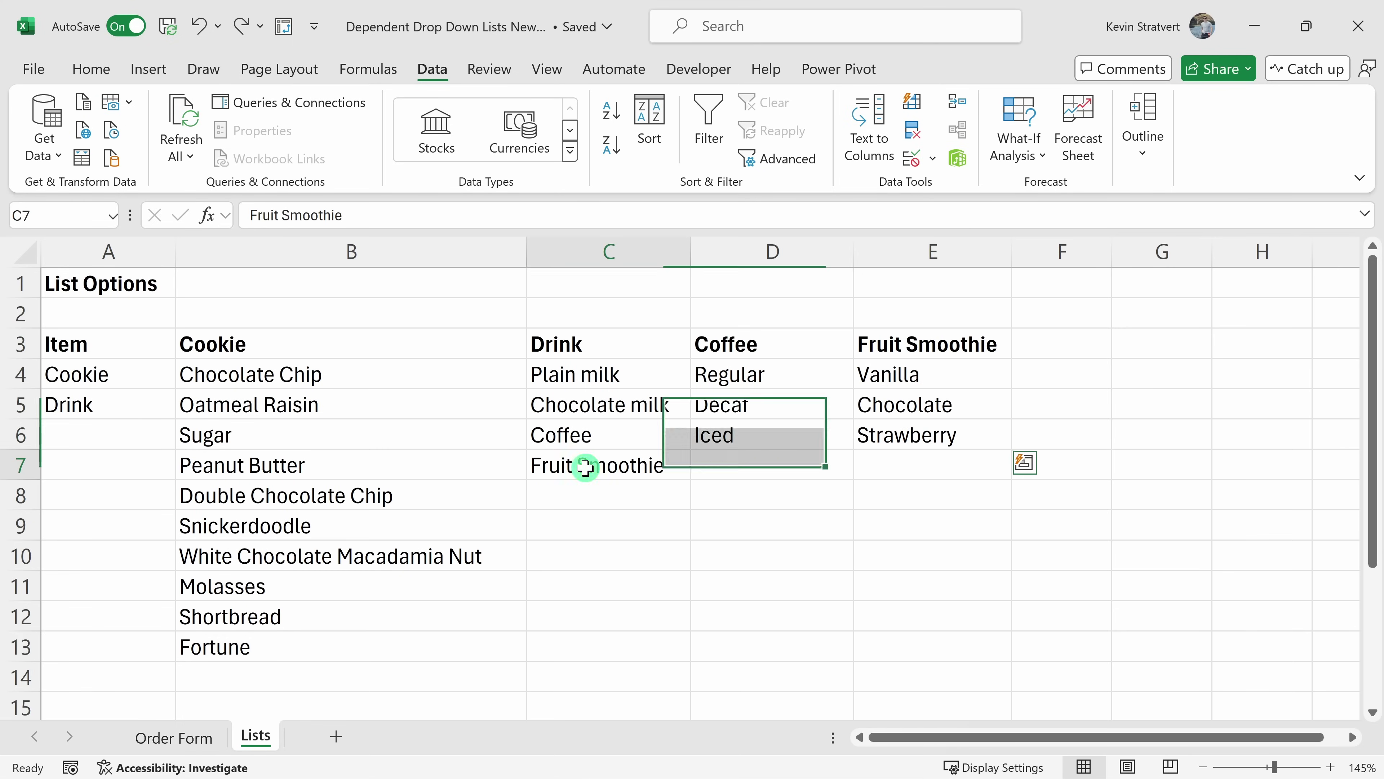
left_click(959, 344)
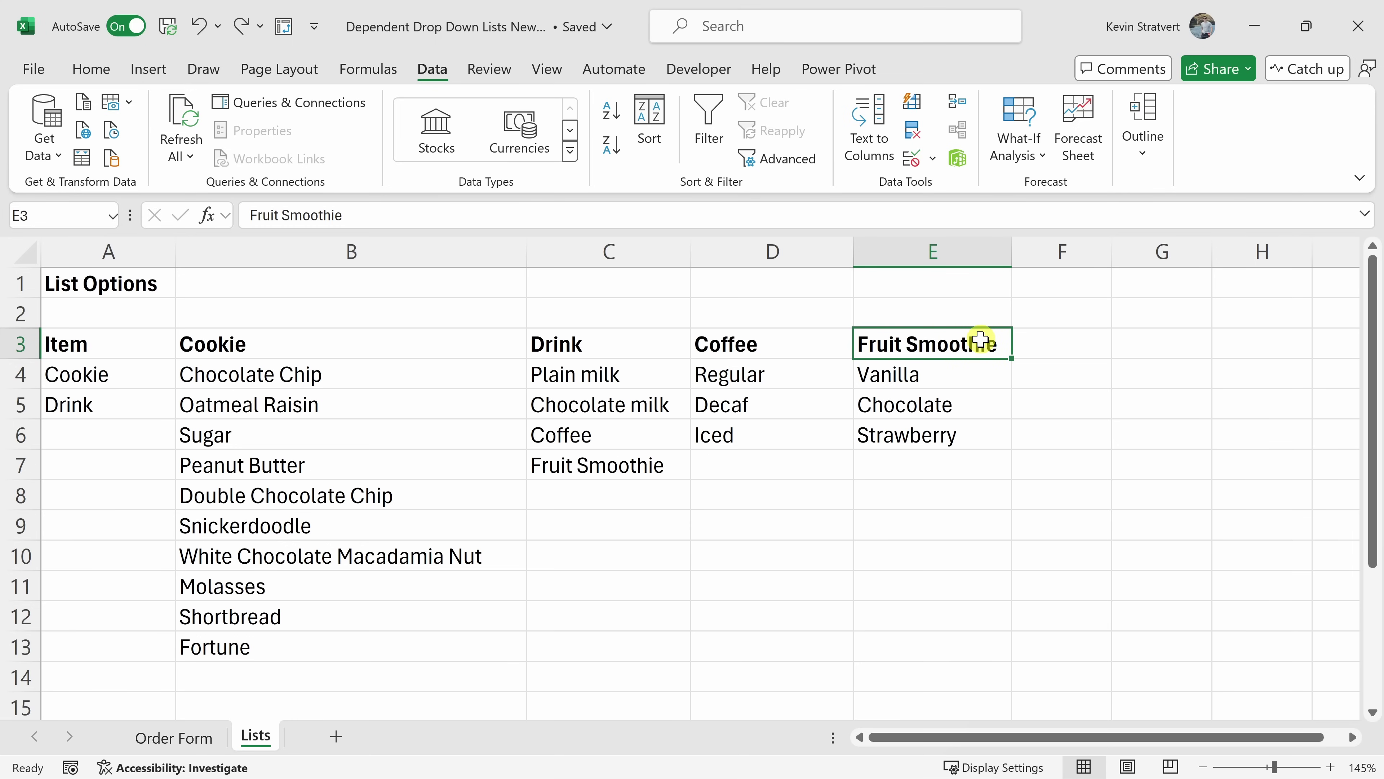
left_click(377, 67)
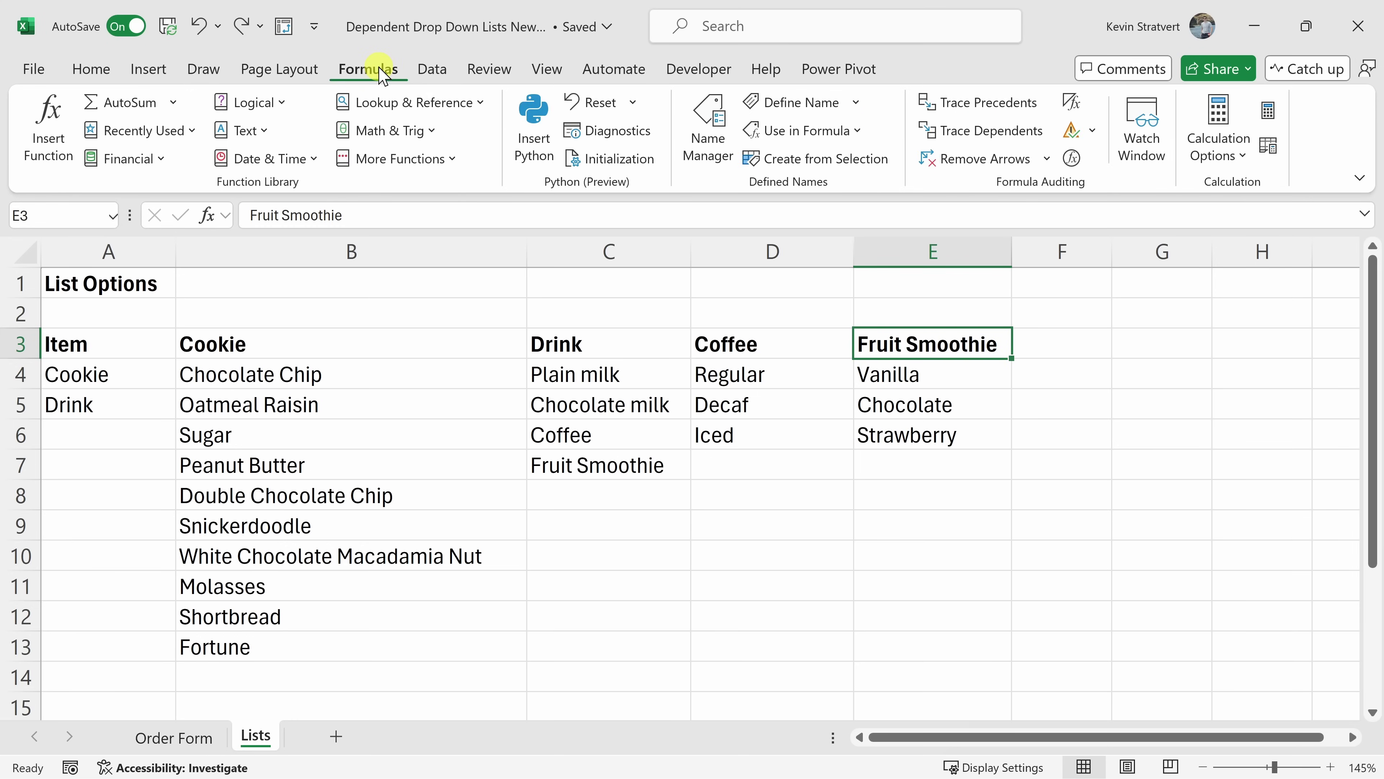
Confirm in Name Manager that Fruit_Smoothie refers to Lists!$E$4:$E$6, then return to C7
left_click(711, 143)
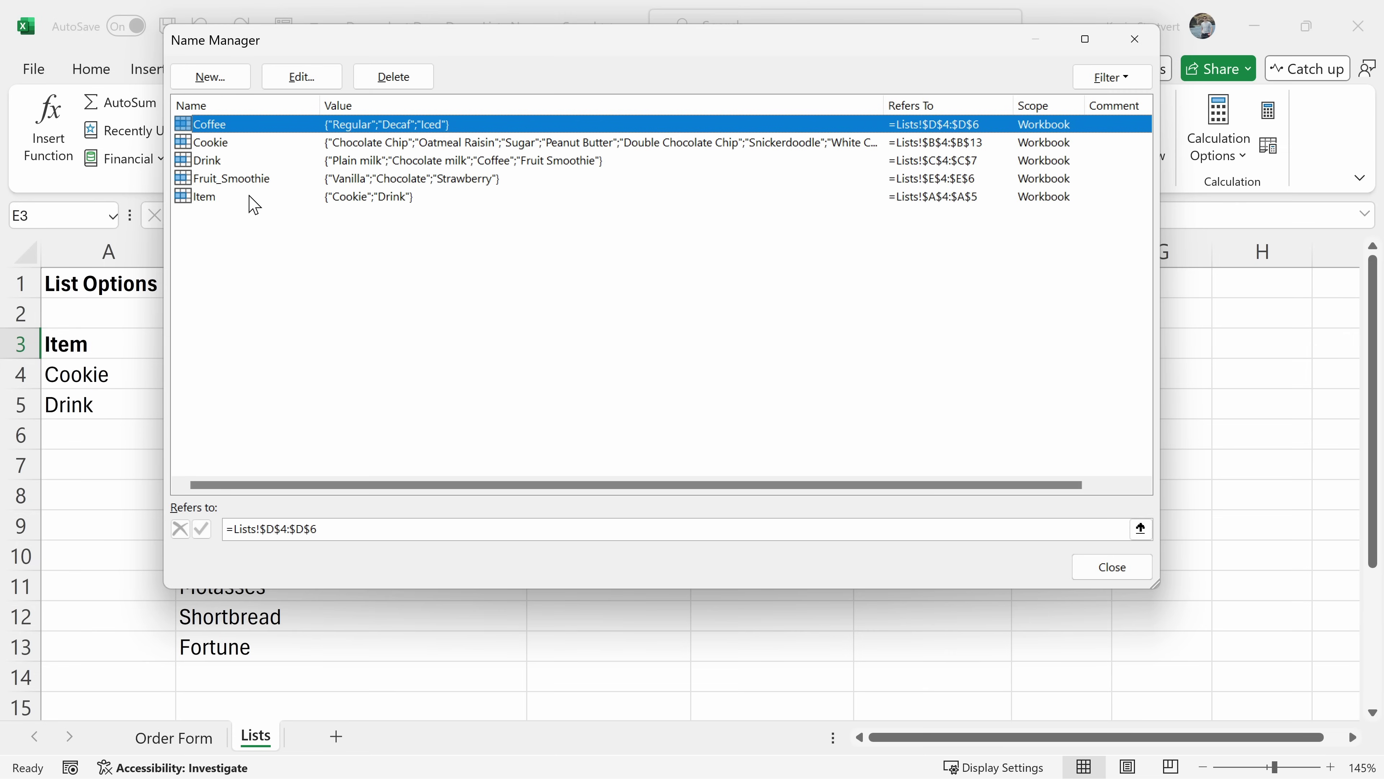
left_click(242, 181)
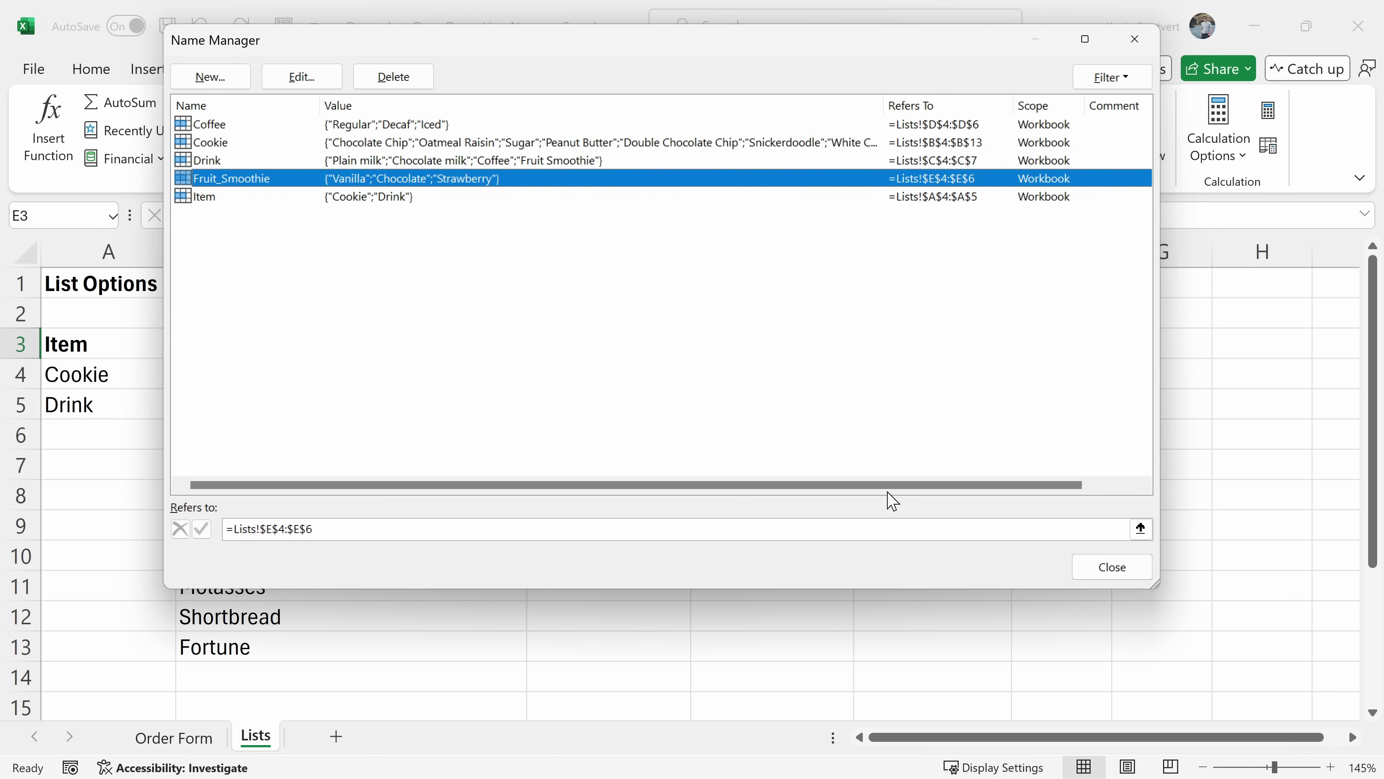
left_click(1087, 565)
left_click(621, 473)
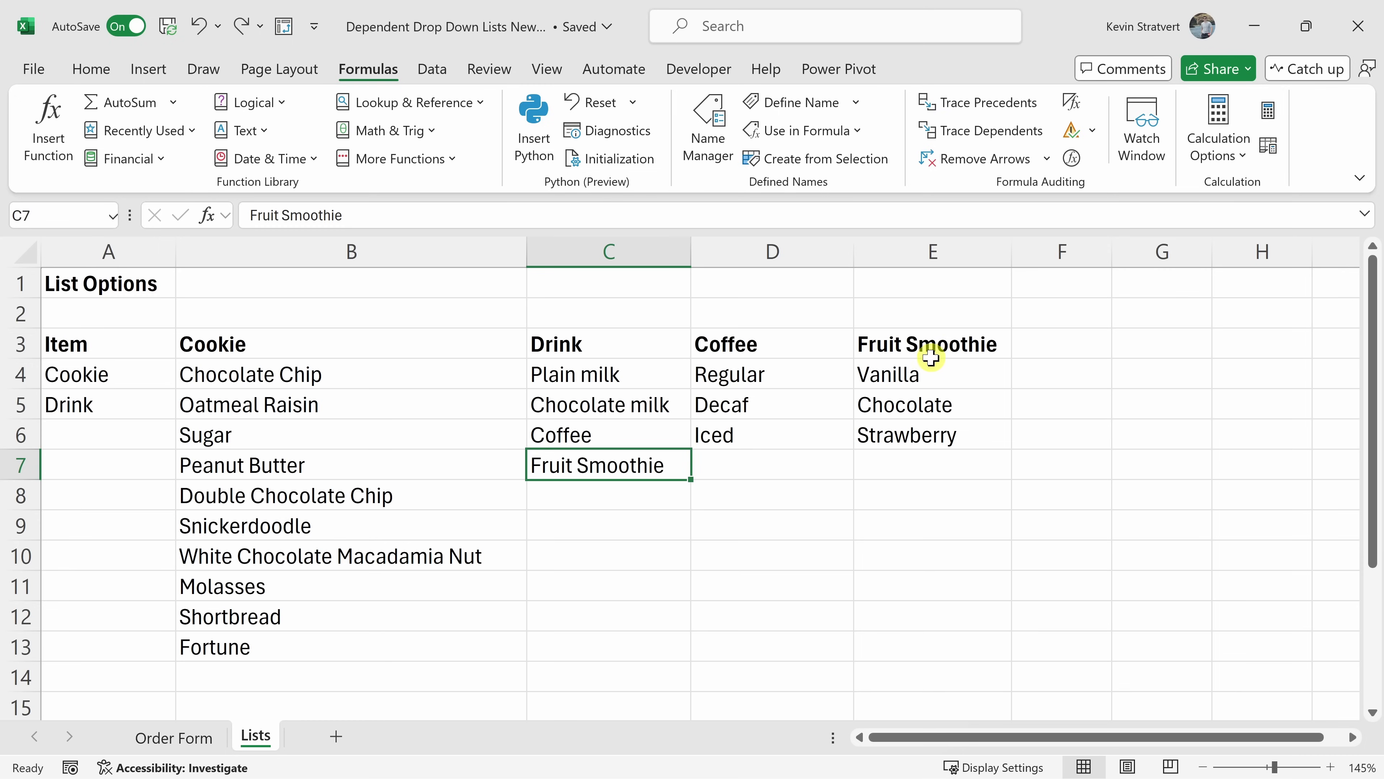
Rename the C7 entry to Fruit_Smoothie and recheck the defined names
double_click(582, 466)
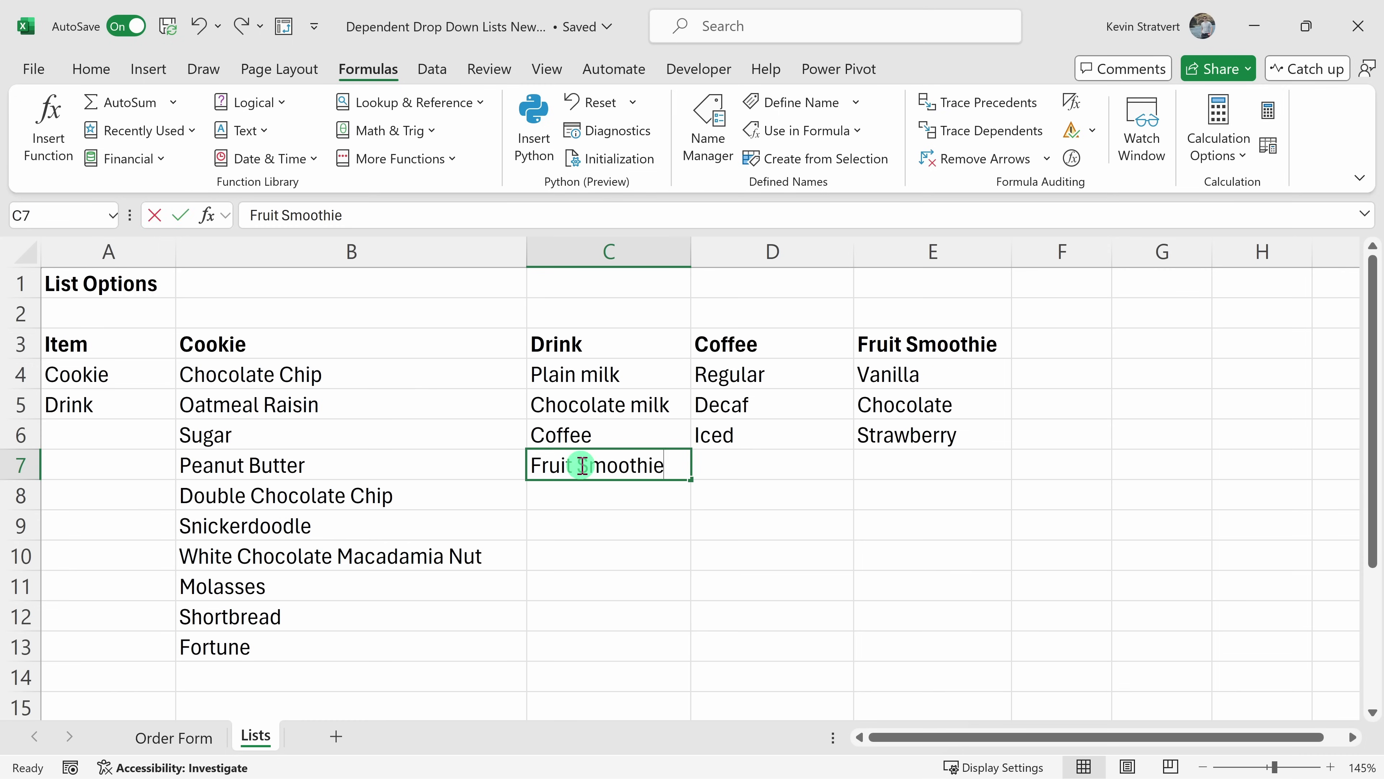
key("BackSpace")
type("_")
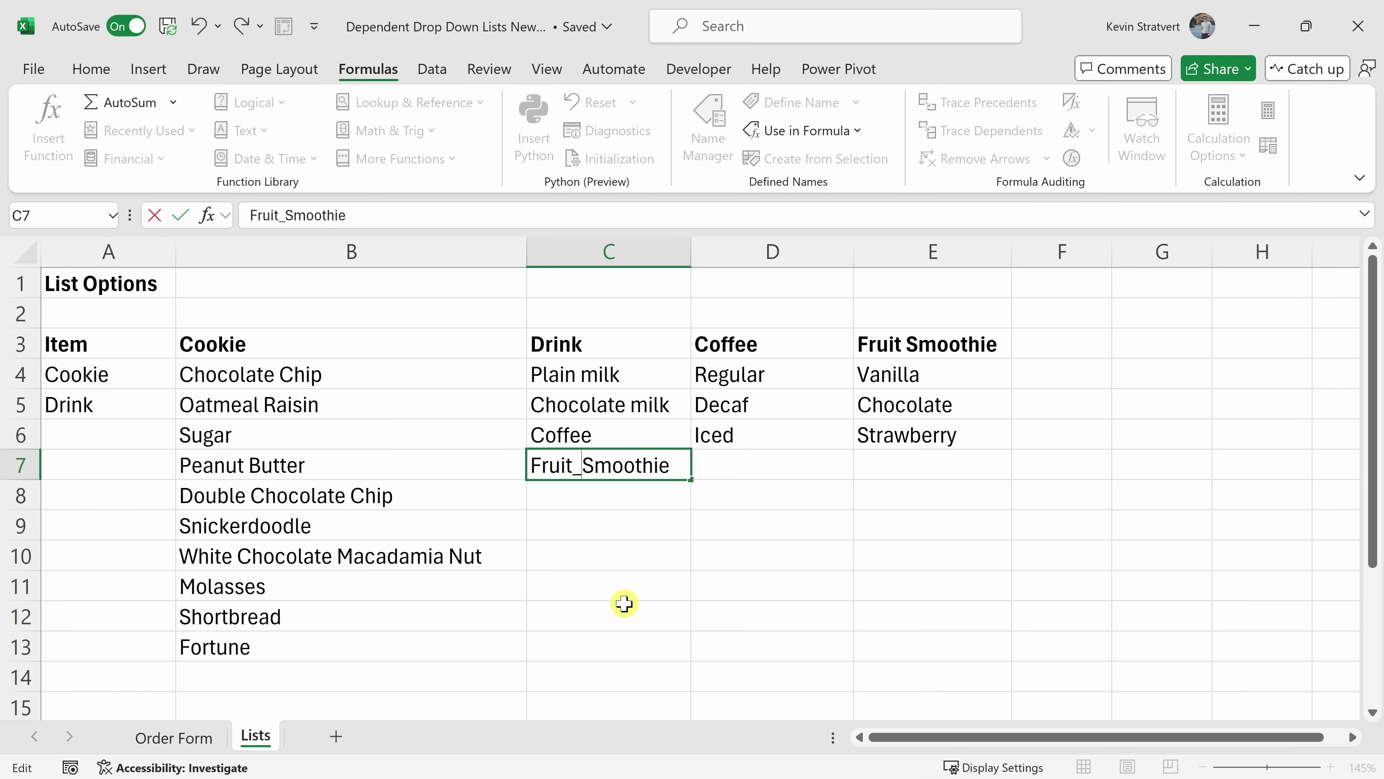
left_click(656, 515)
left_click(633, 465)
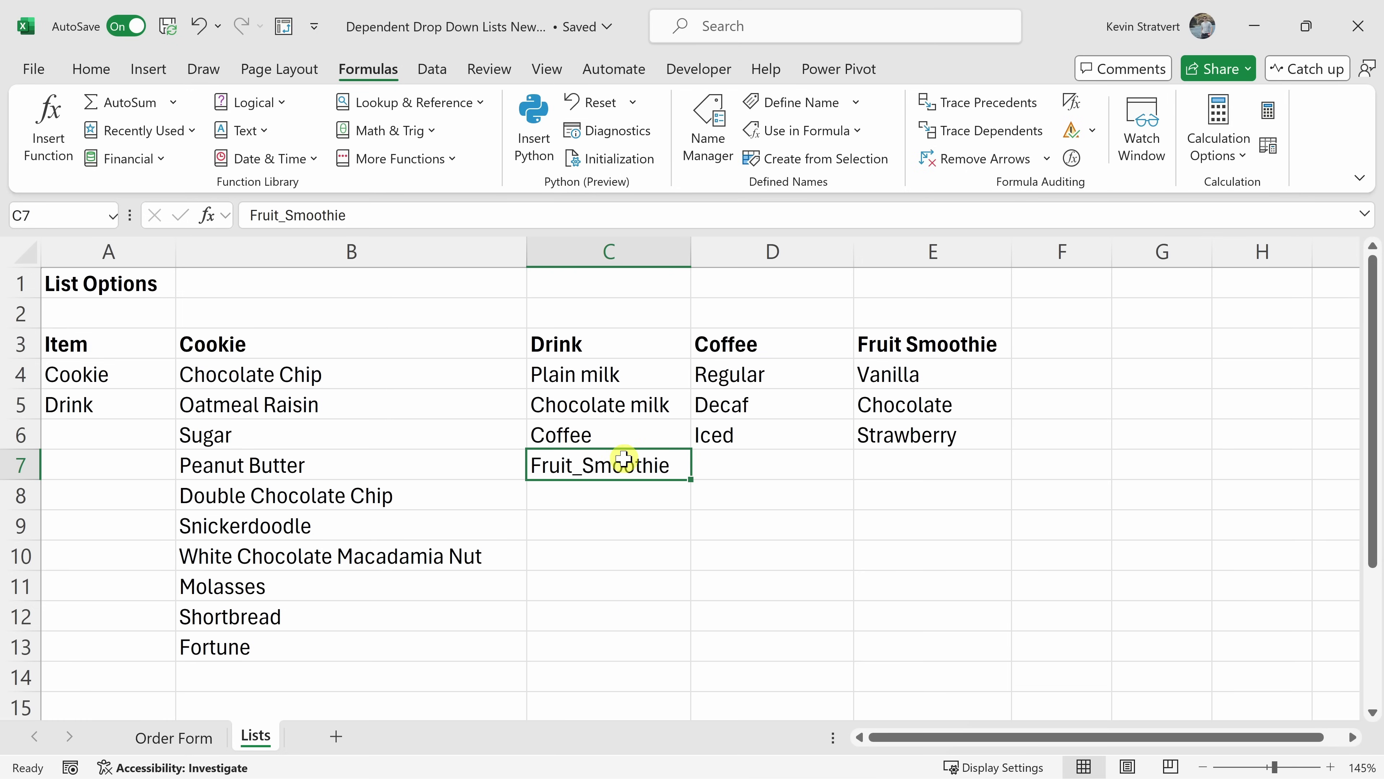
left_click(709, 128)
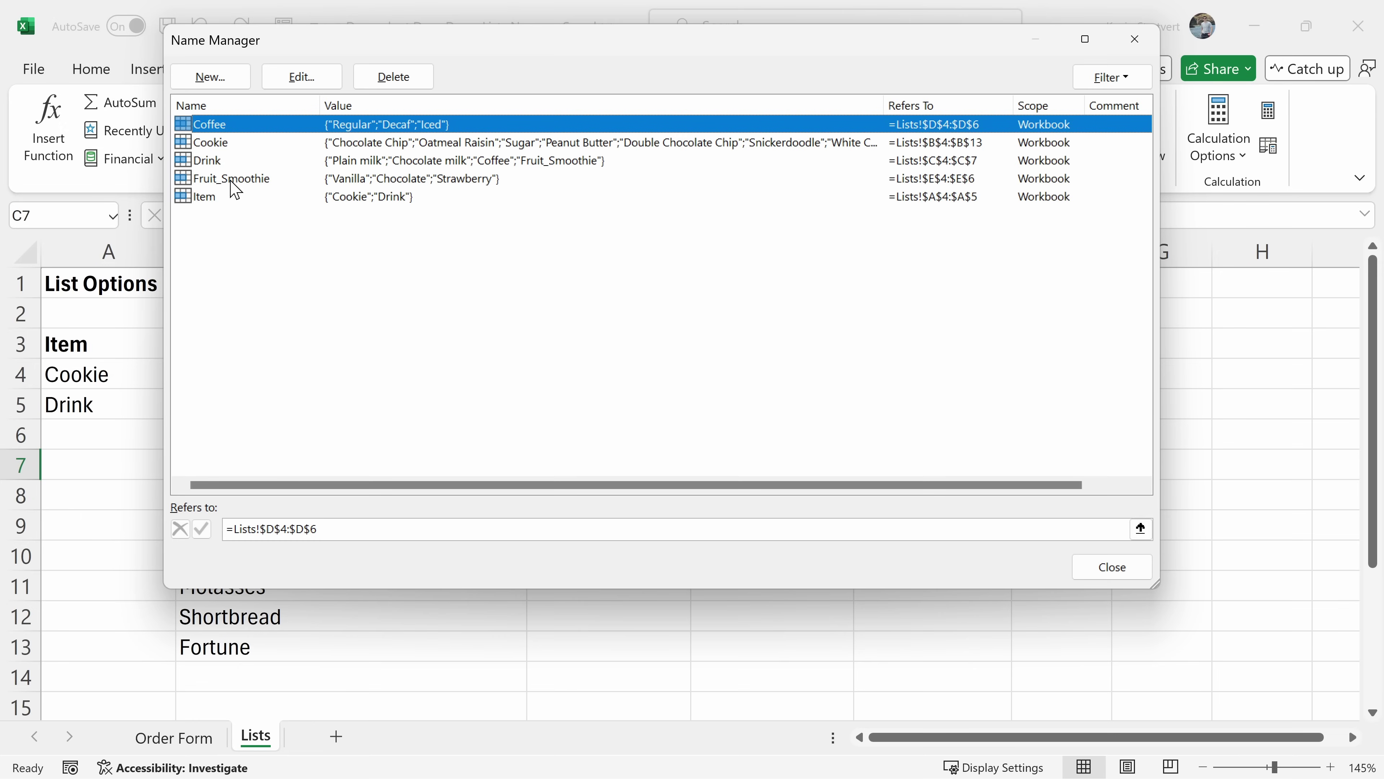
left_click(1139, 567)
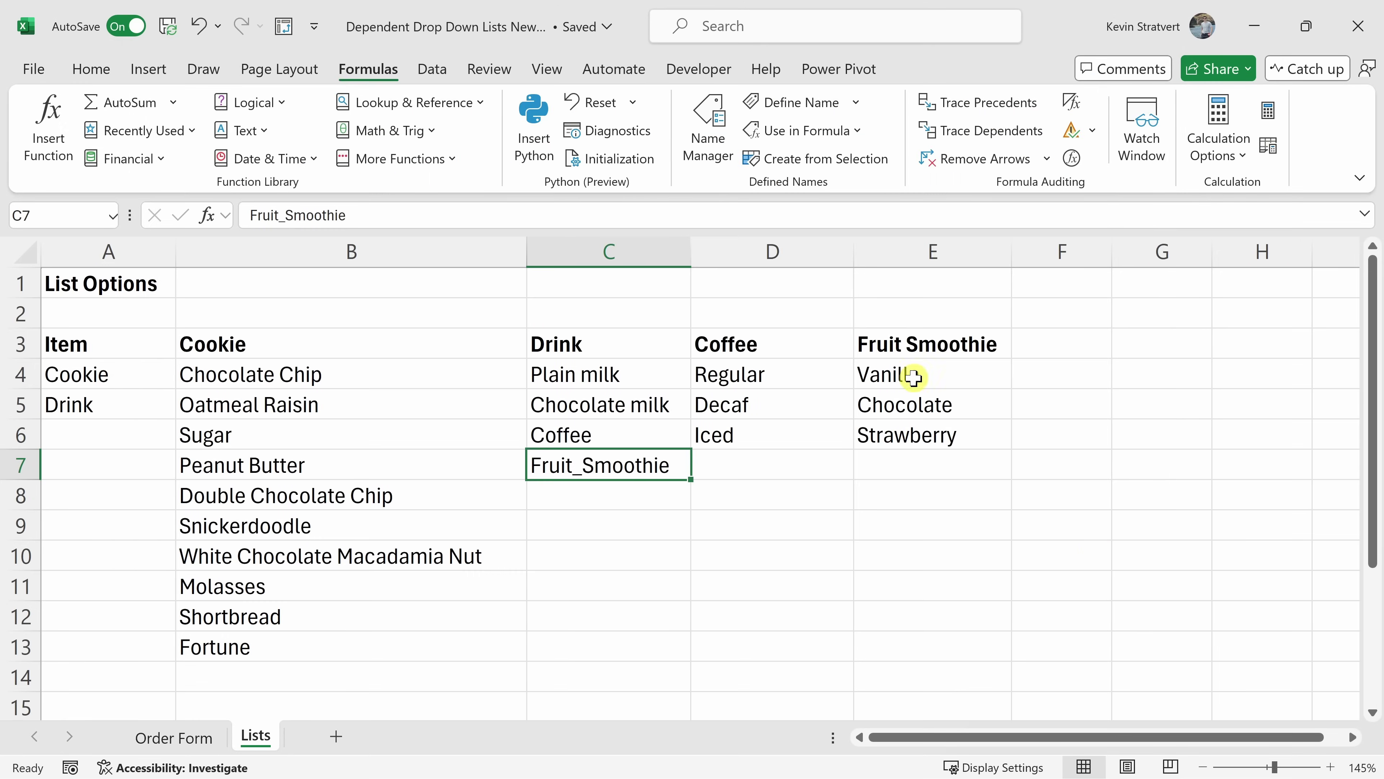
Change the E3 heading to Fruit_Smoothie too, then return to the Order Form sheet
left_click(904, 331)
double_click(904, 332)
key("BackSpace")
type("_")
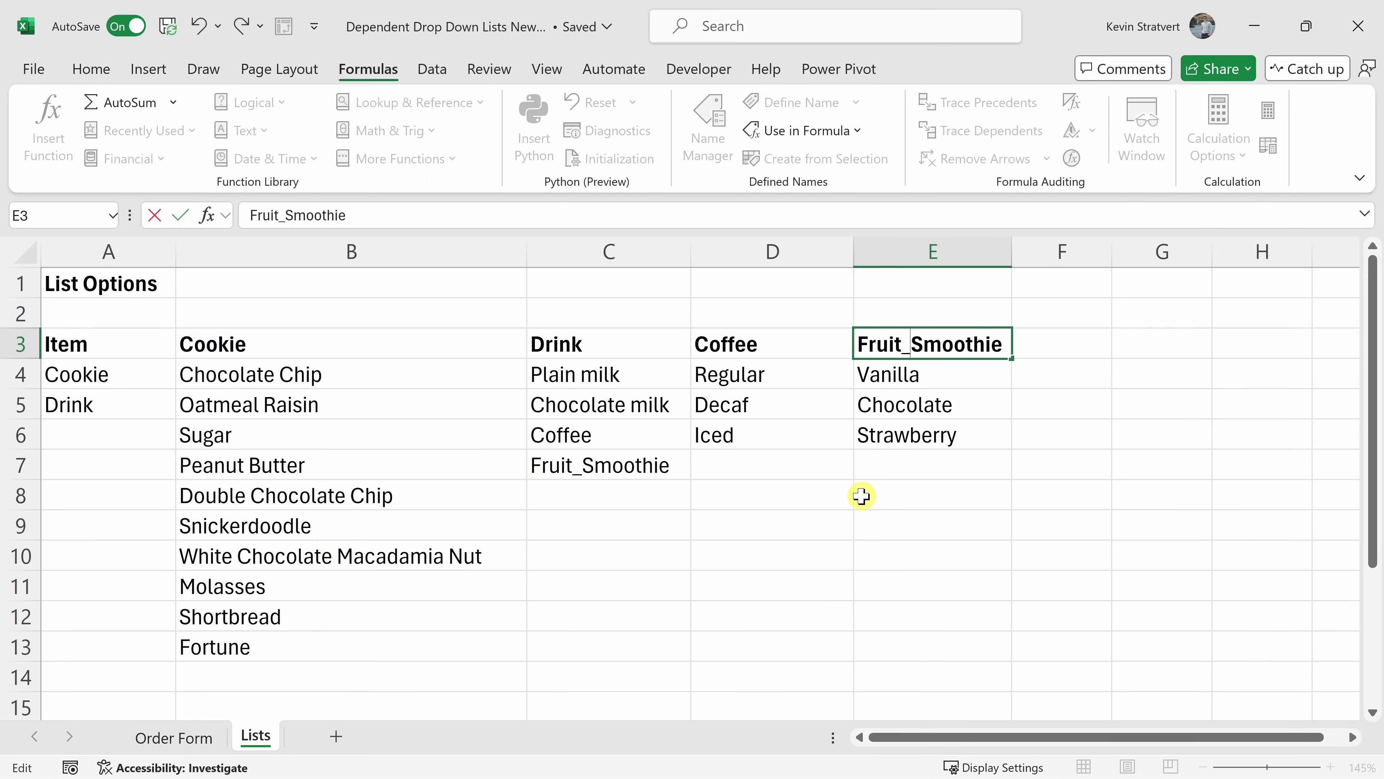
left_click(861, 496)
left_click_drag(890, 346, 867, 436)
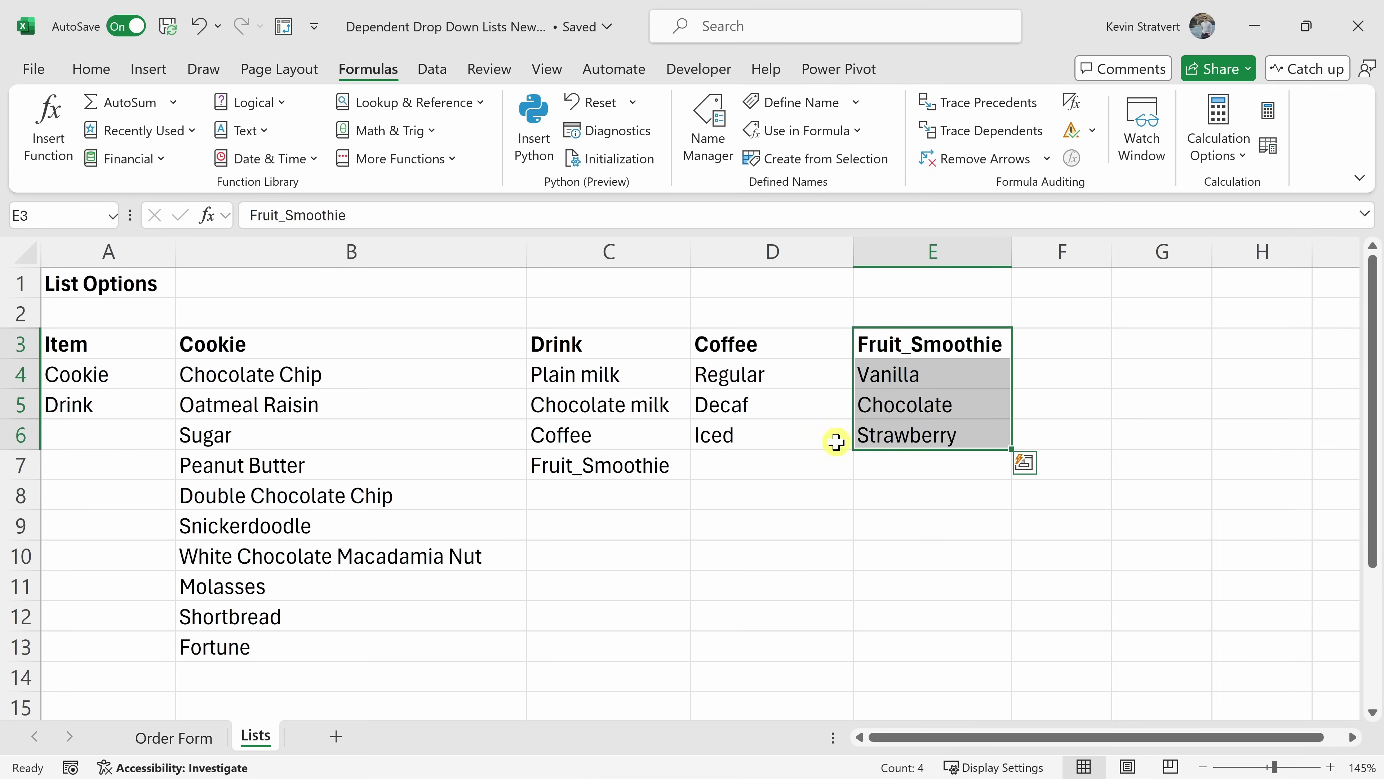
left_click(632, 464)
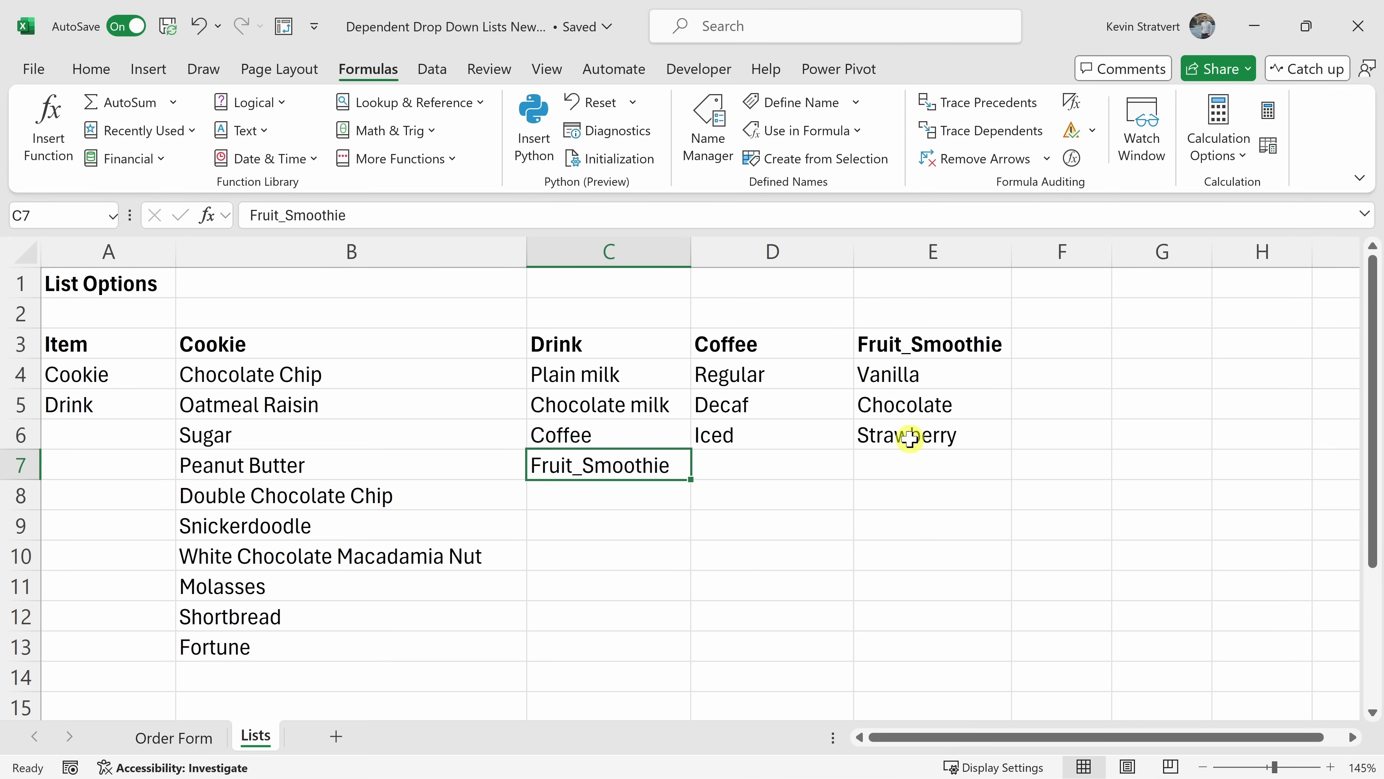
left_click(184, 743)
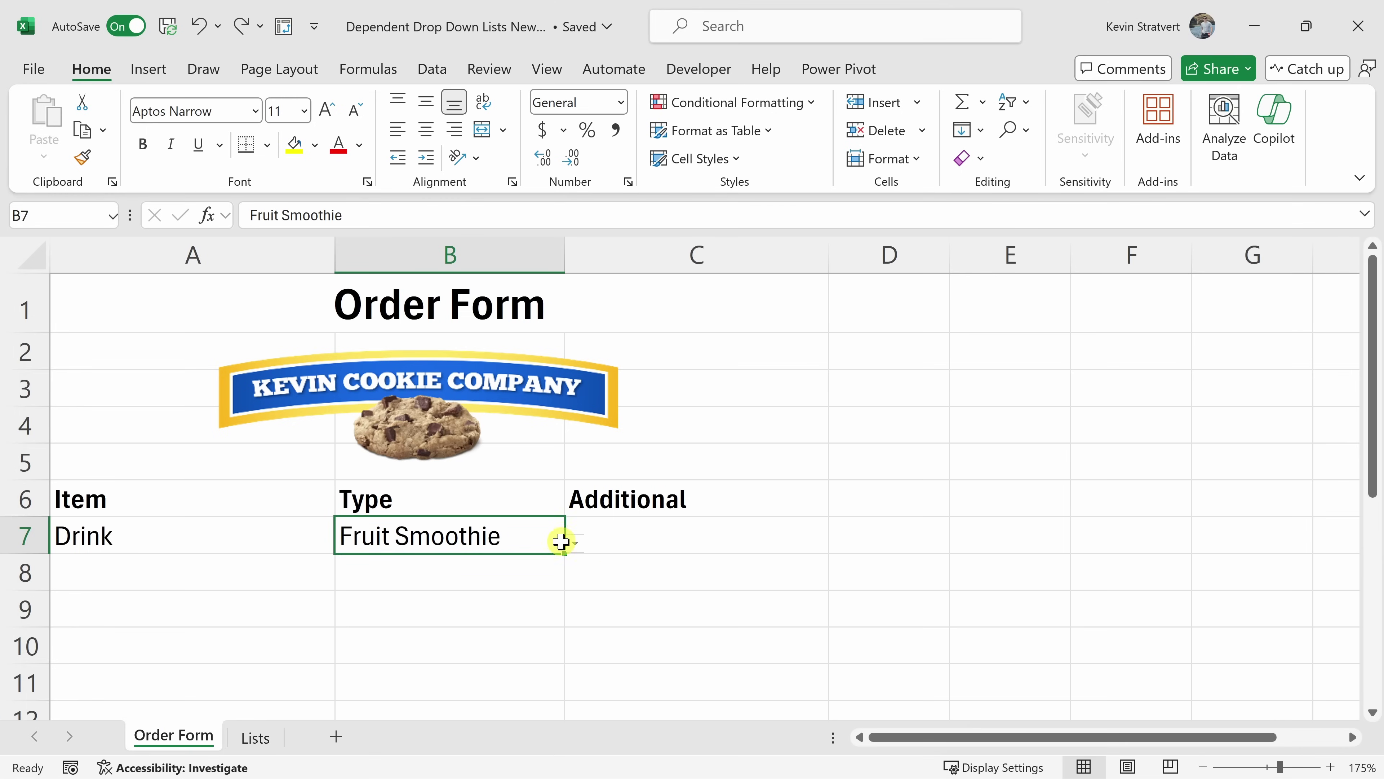
Set B7's Type to Fruit_Smoothie and choose Vanilla as C7's Additional option
left_click(575, 545)
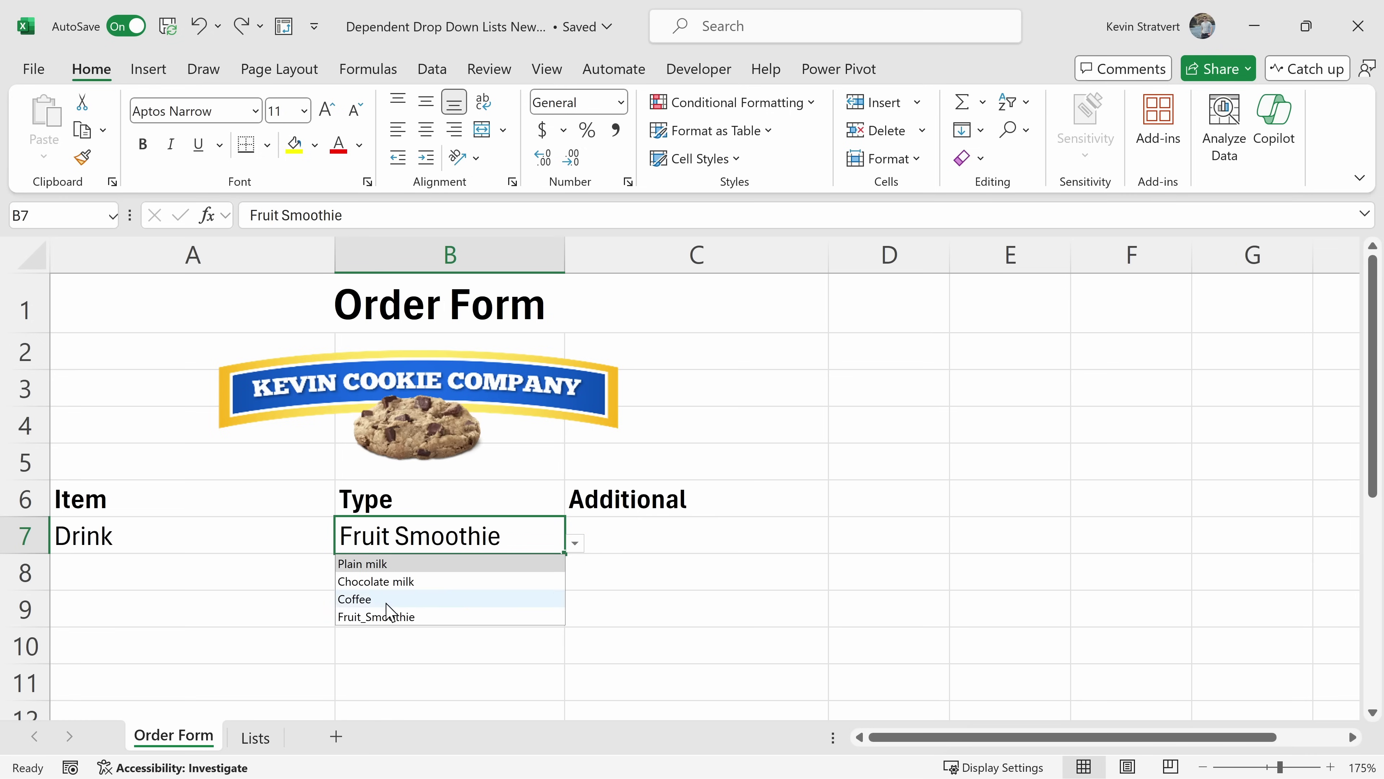
left_click(378, 621)
left_click(686, 535)
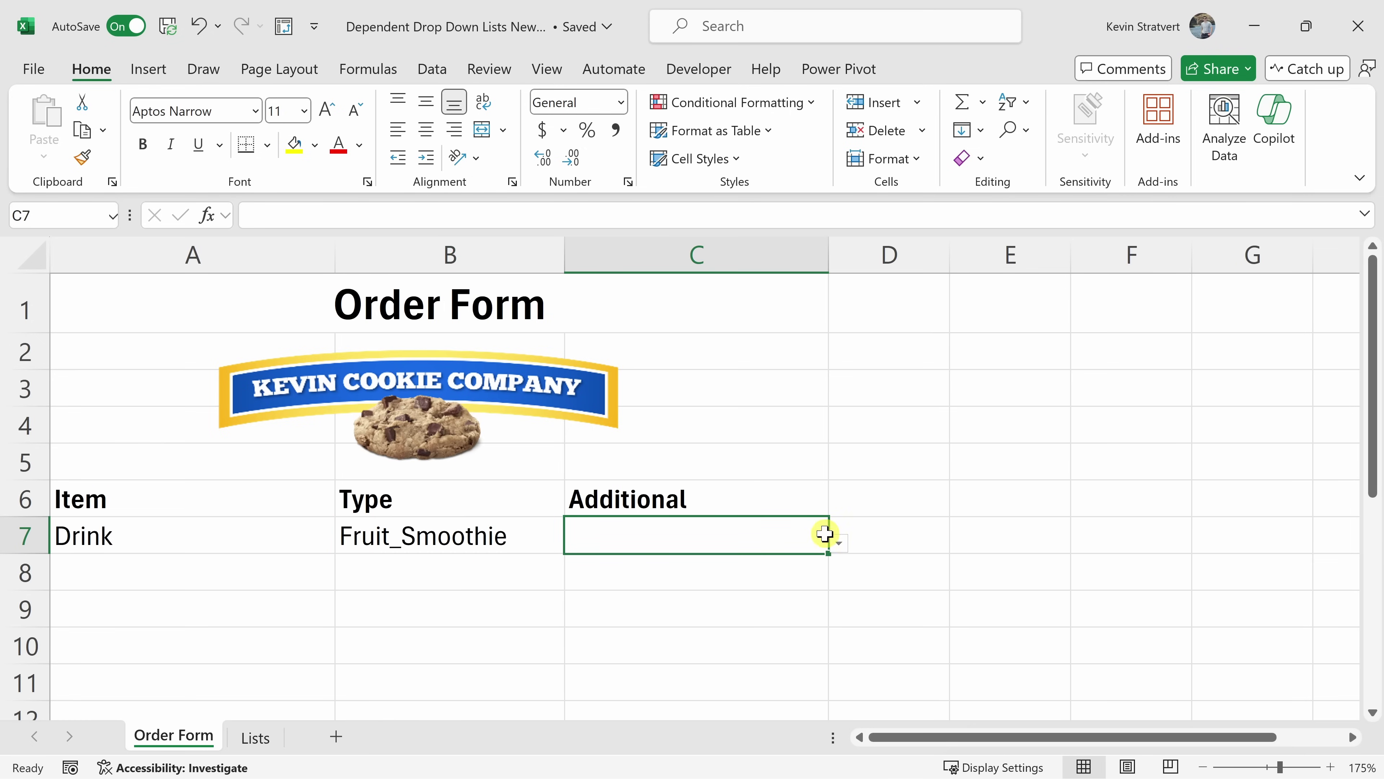
left_click(840, 544)
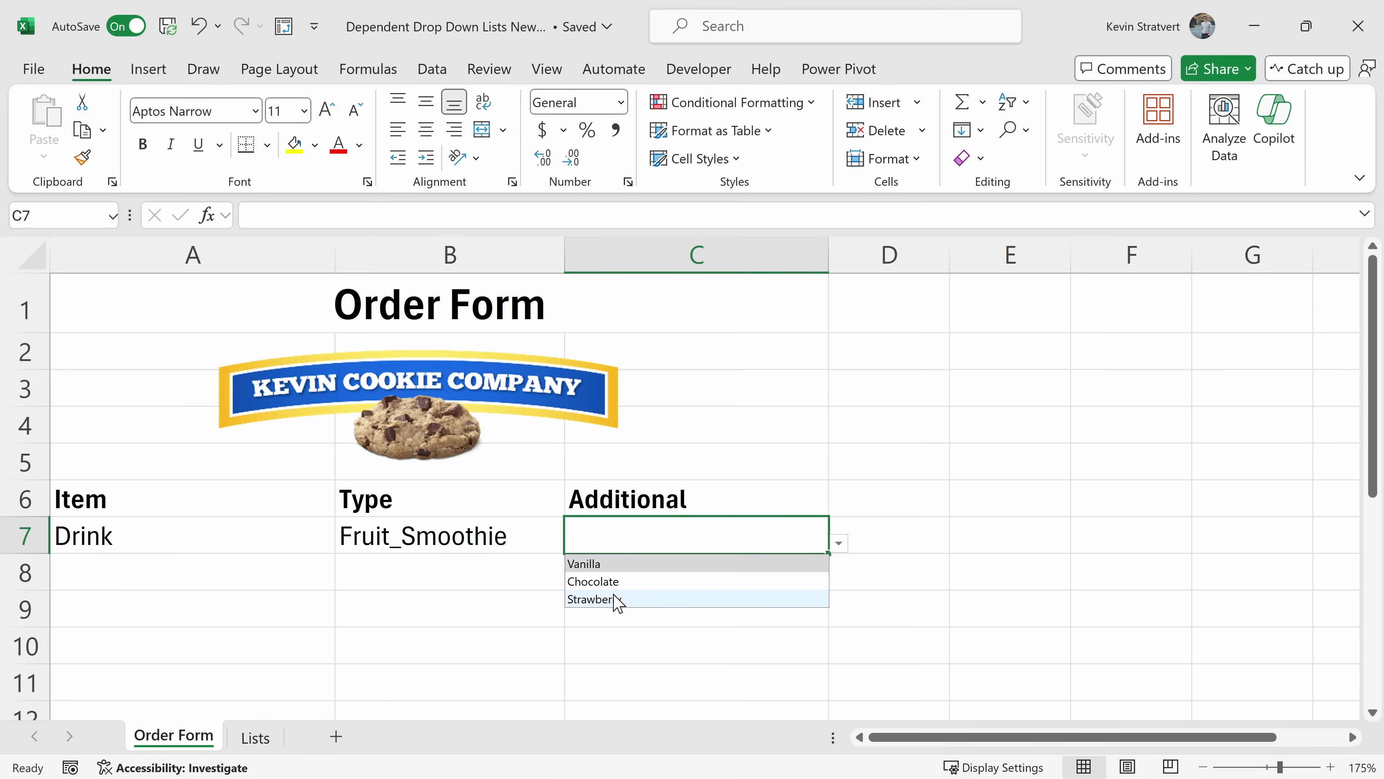
left_click(654, 564)
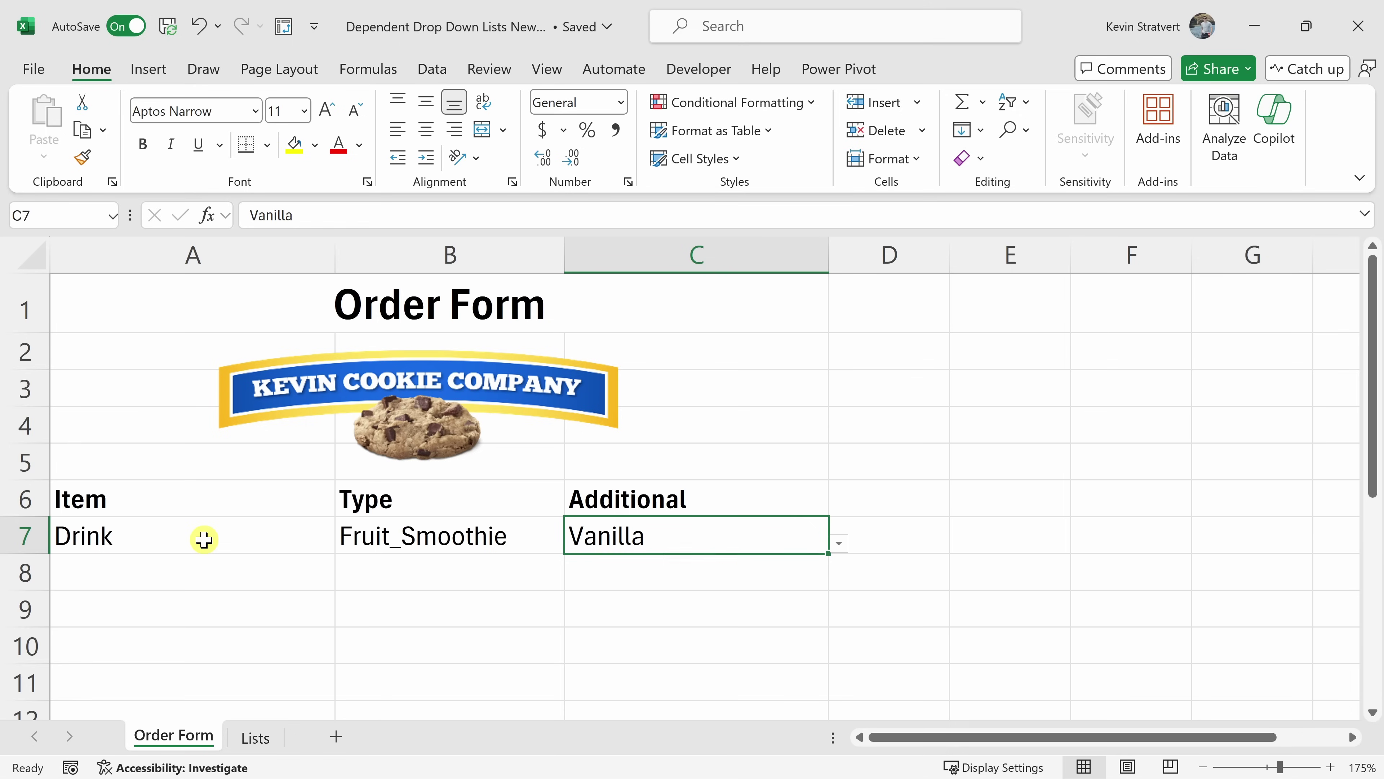
Fill row 7's drop-downs down to row 11 and clear the copied values in A8:C11
left_click_drag(203, 539, 615, 537)
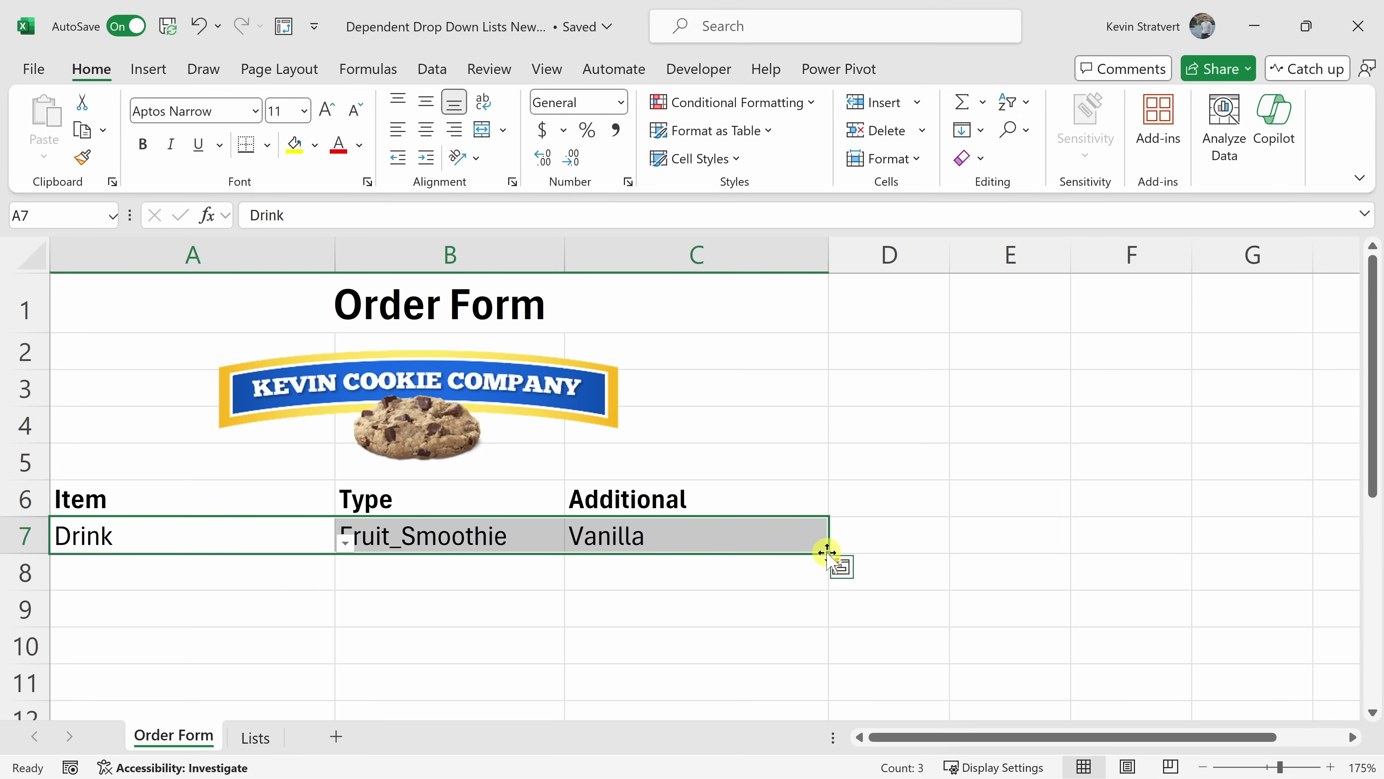
left_click_drag(827, 556, 820, 690)
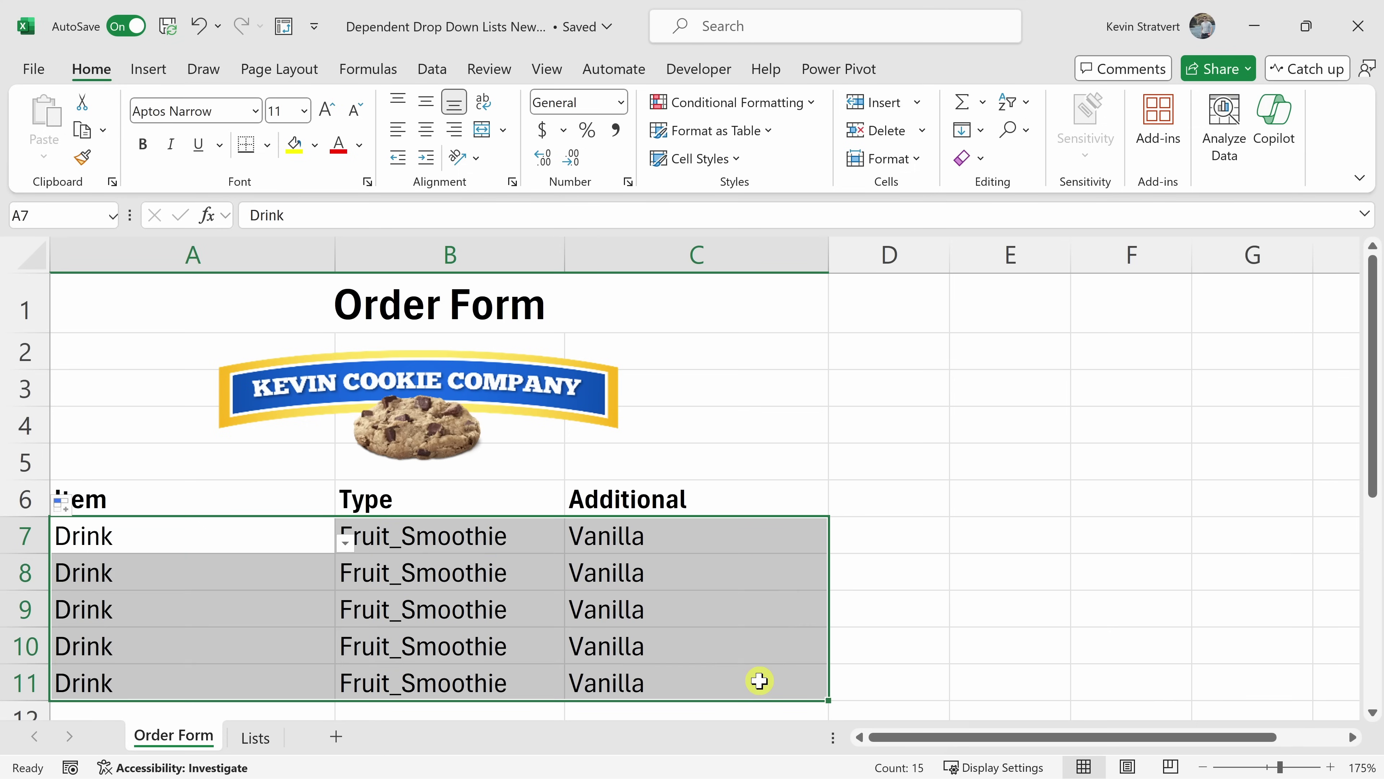
left_click(600, 674)
left_click_drag(686, 683, 234, 587)
key("Delete")
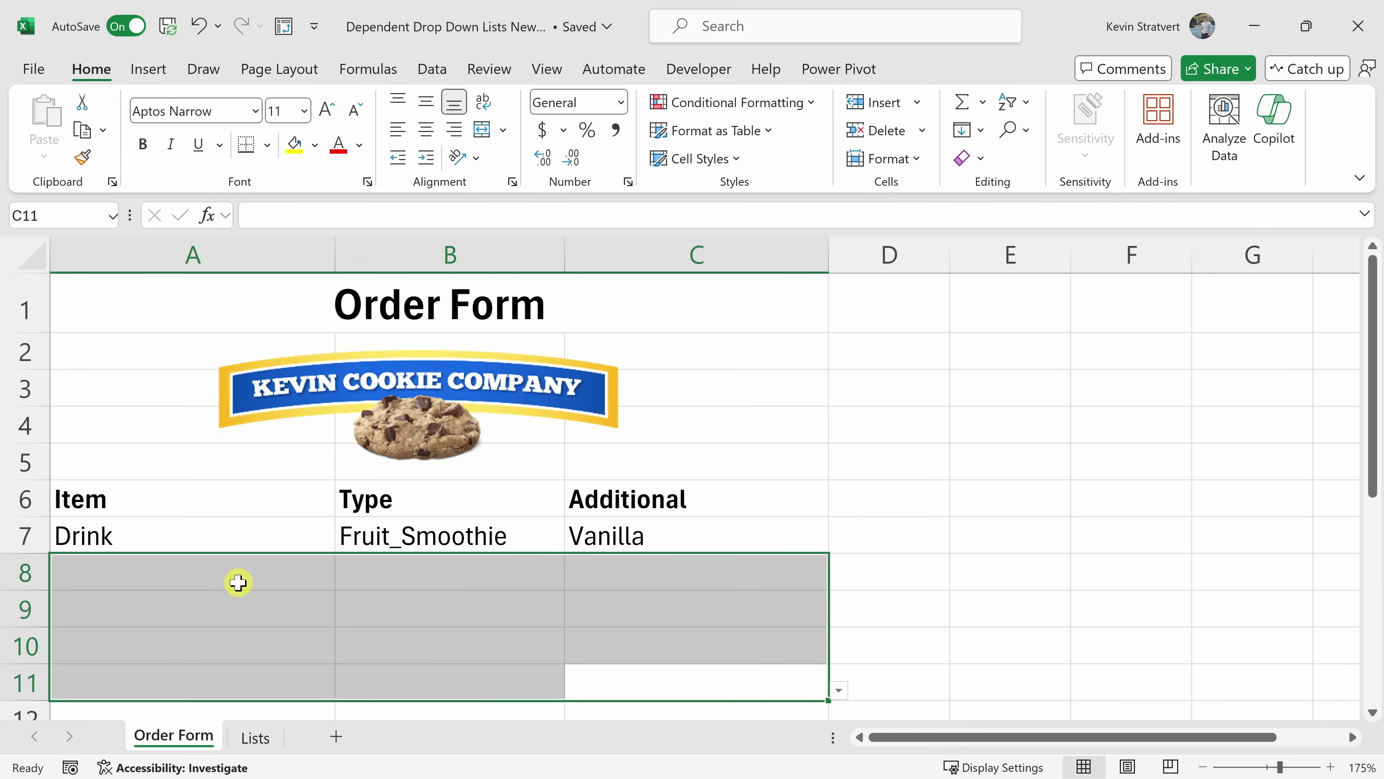
Set row 8 to Item Cookie with Type Chocolate Chip
left_click(241, 575)
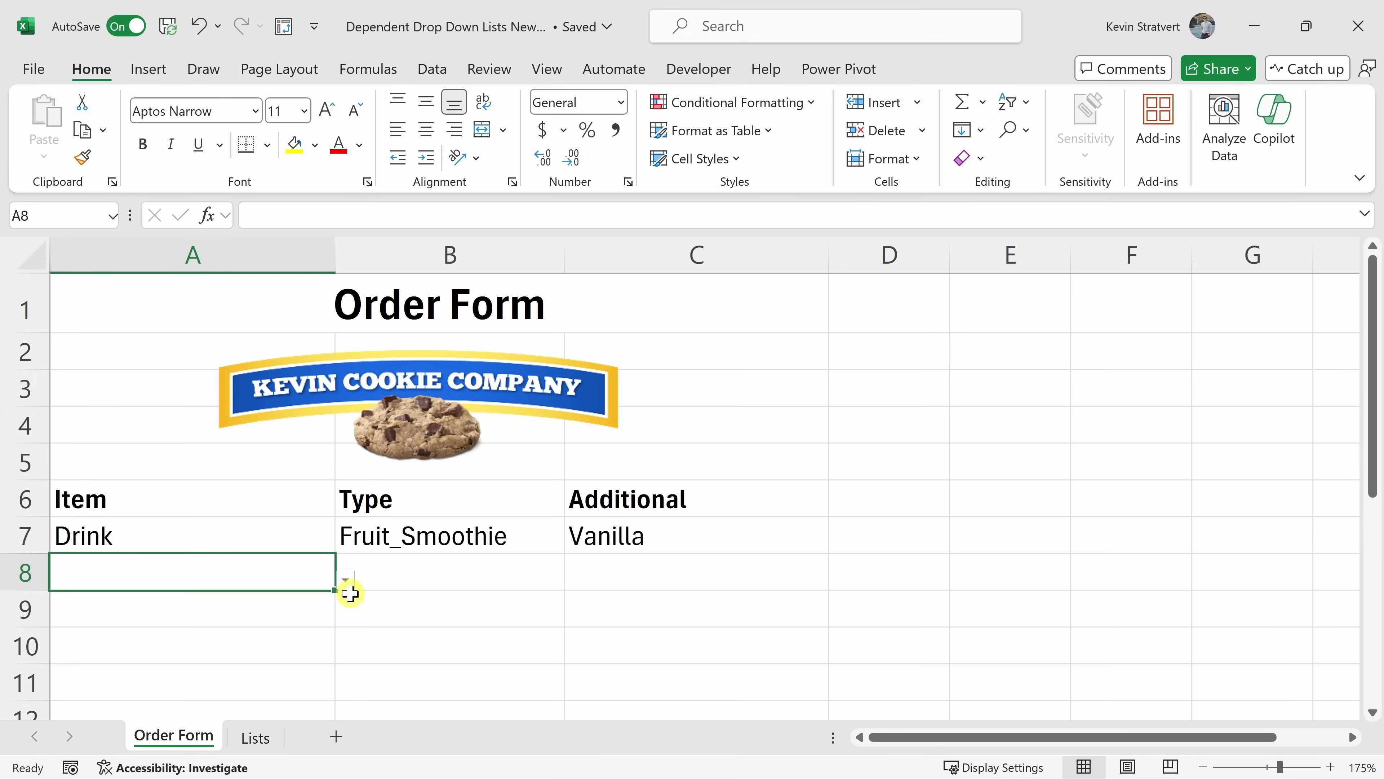
left_click(346, 580)
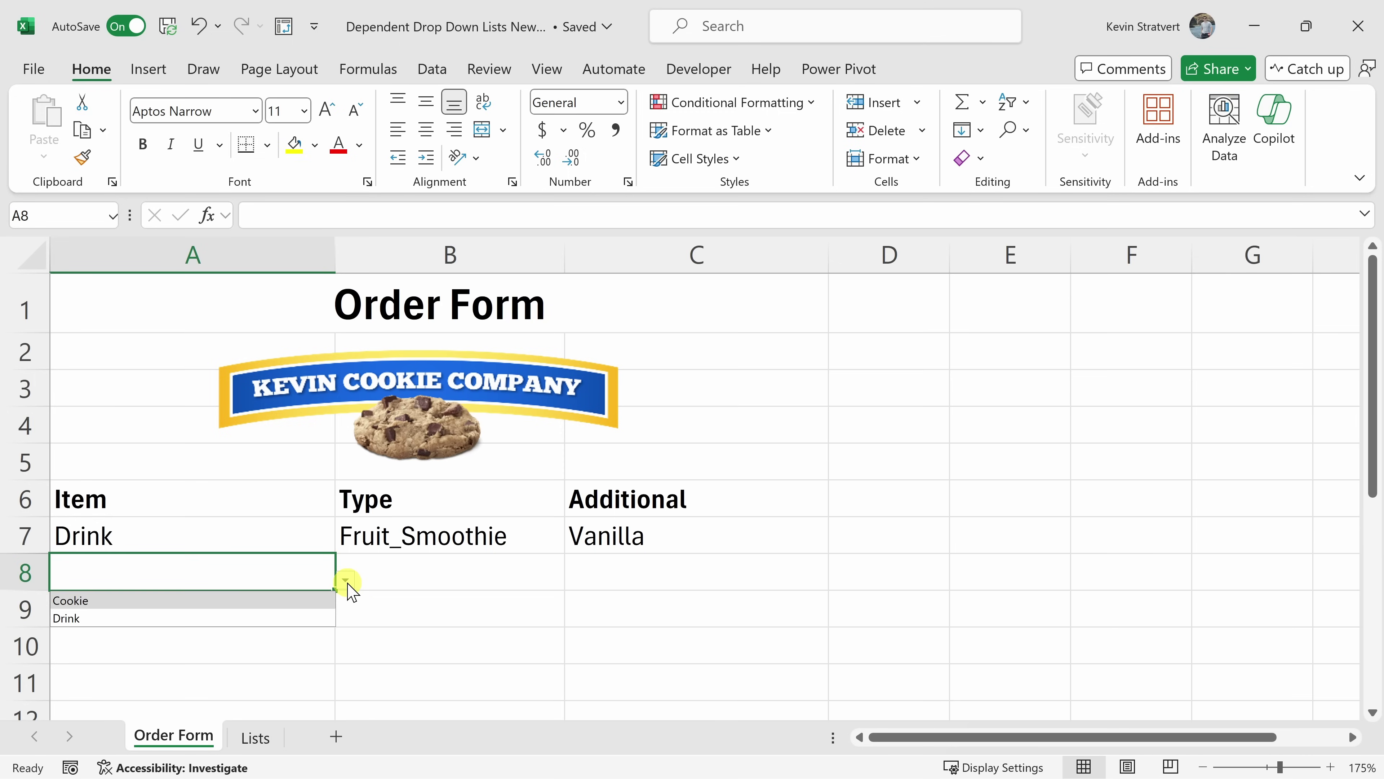
left_click(275, 600)
left_click(427, 575)
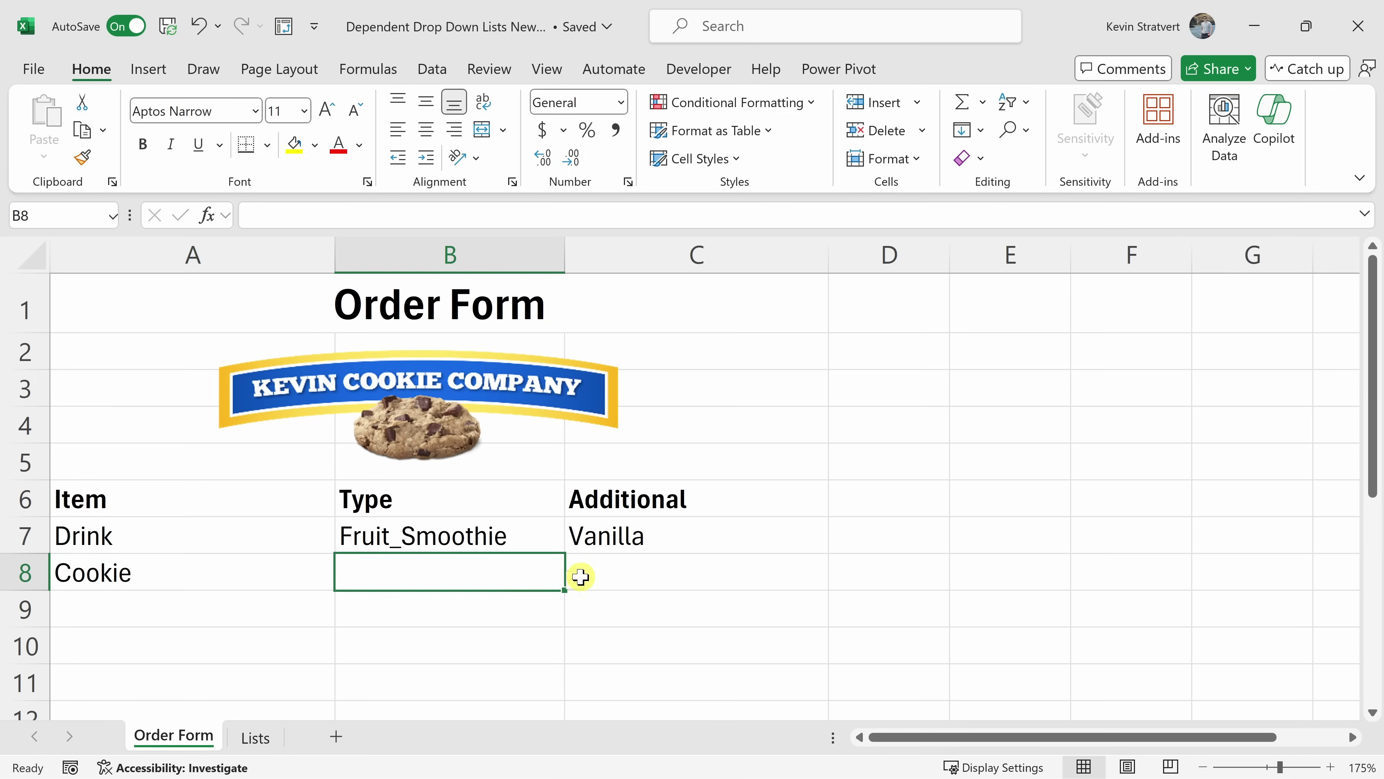
left_click(575, 580)
left_click(482, 602)
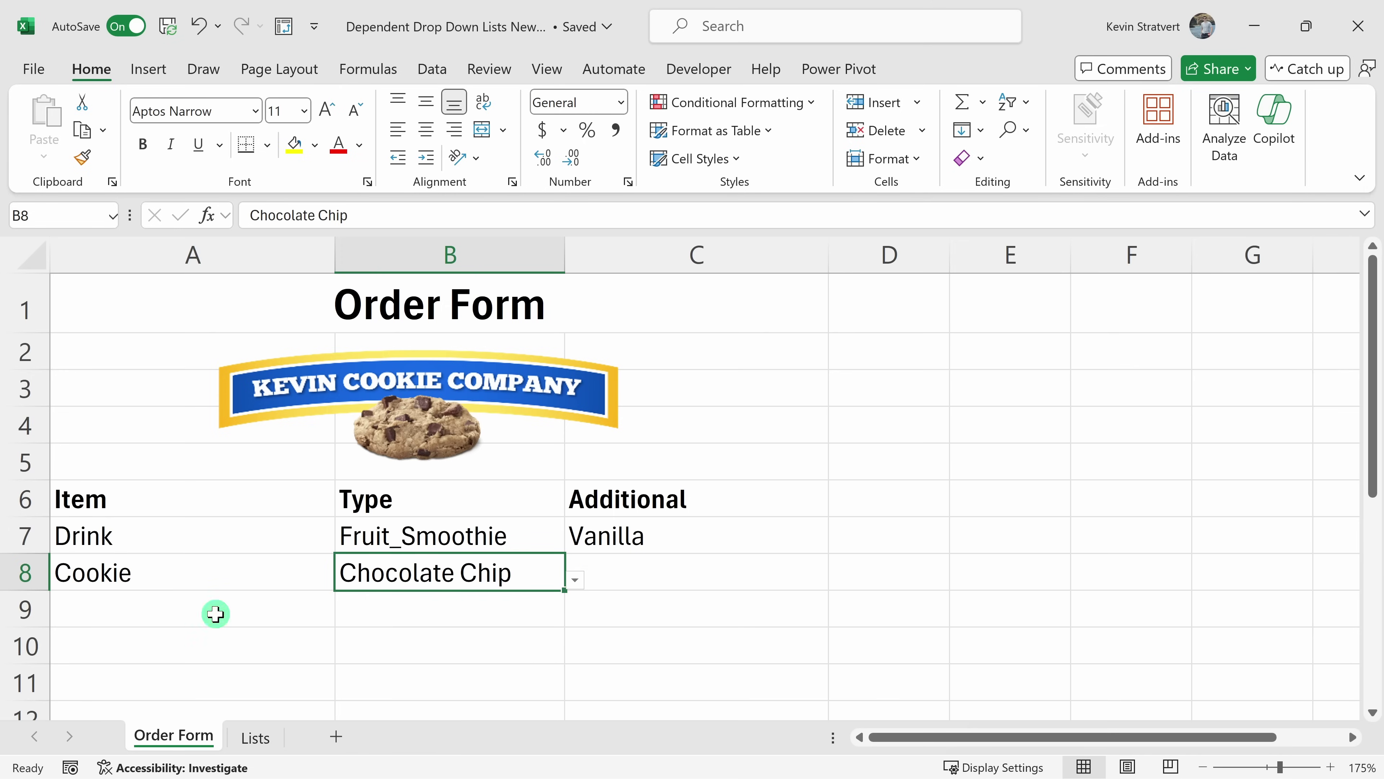
Set row 9 to Item Drink, Type Coffee and Additional Regular
left_click(218, 610)
left_click(343, 619)
left_click(223, 654)
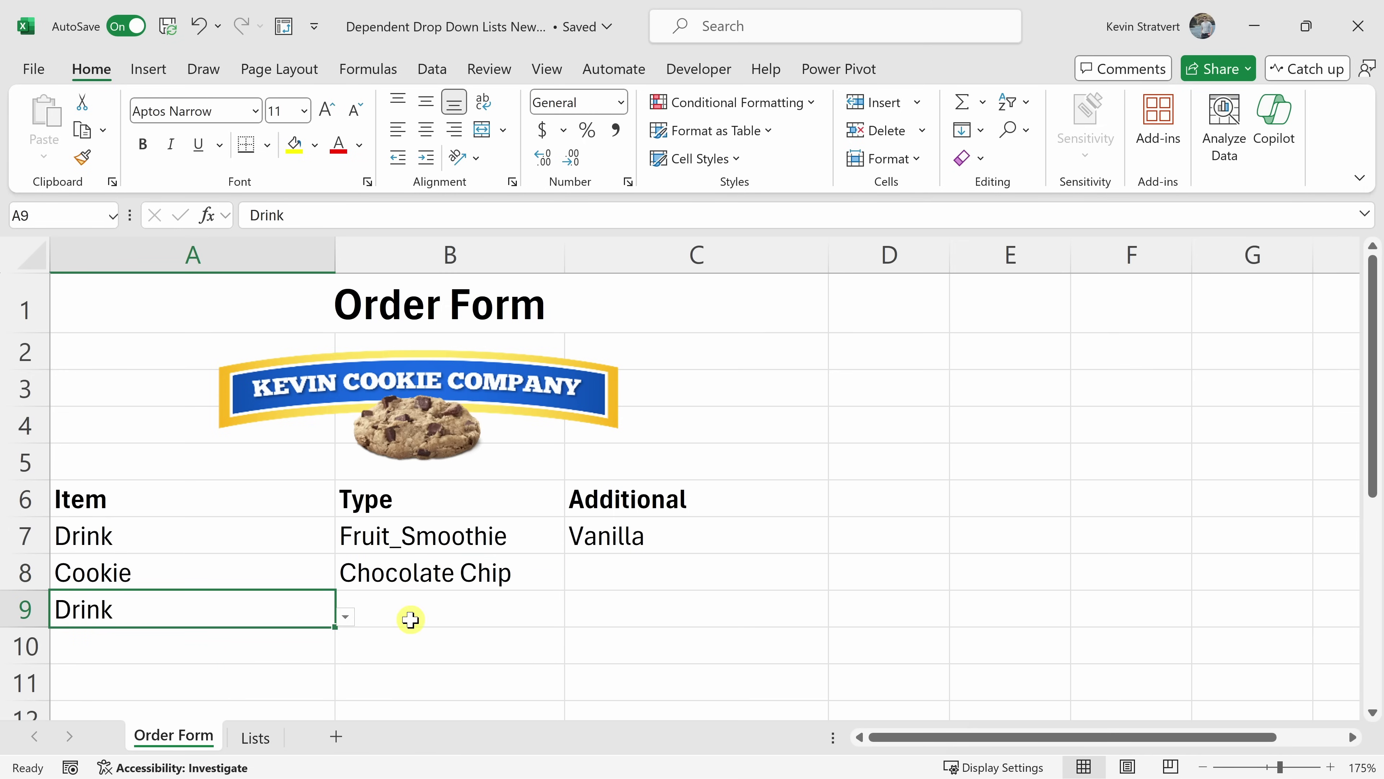
left_click(411, 618)
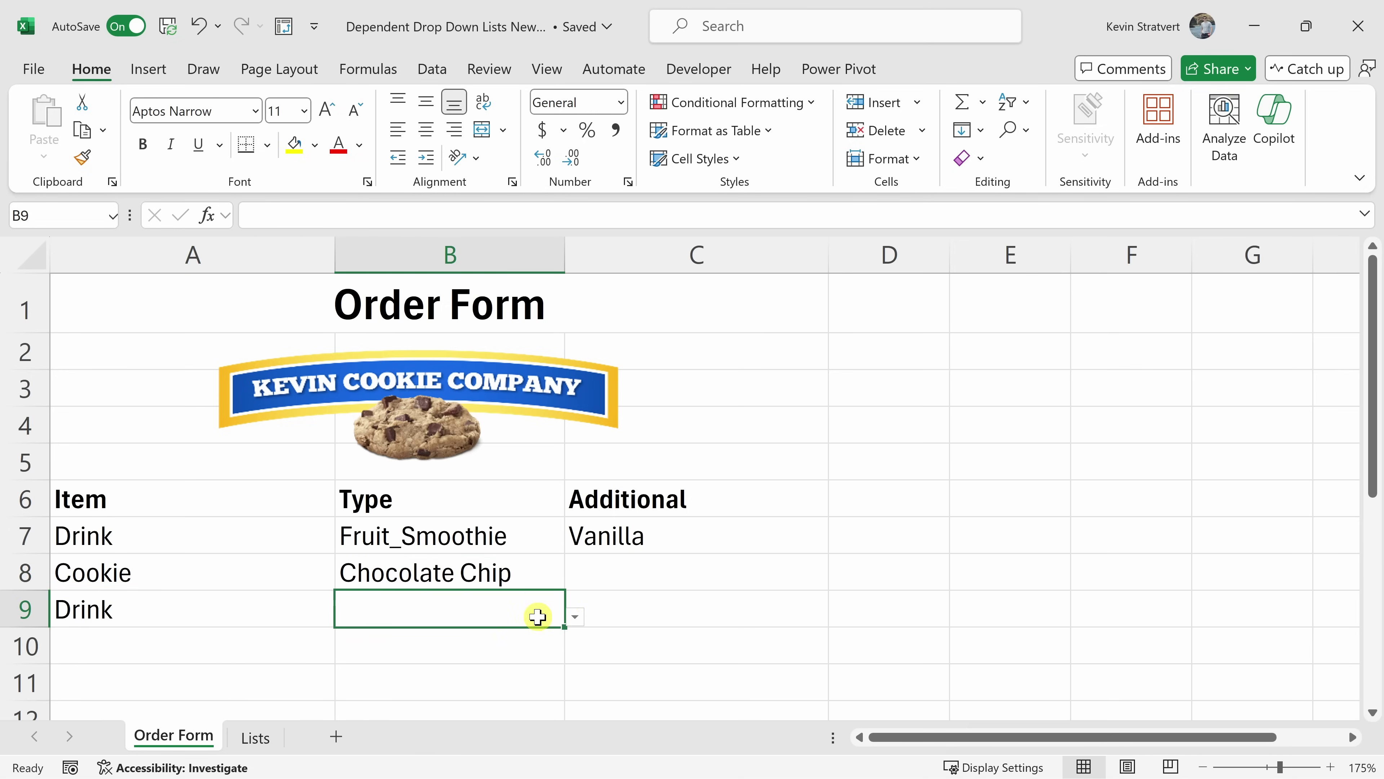
left_click(579, 625)
left_click(448, 671)
left_click(643, 620)
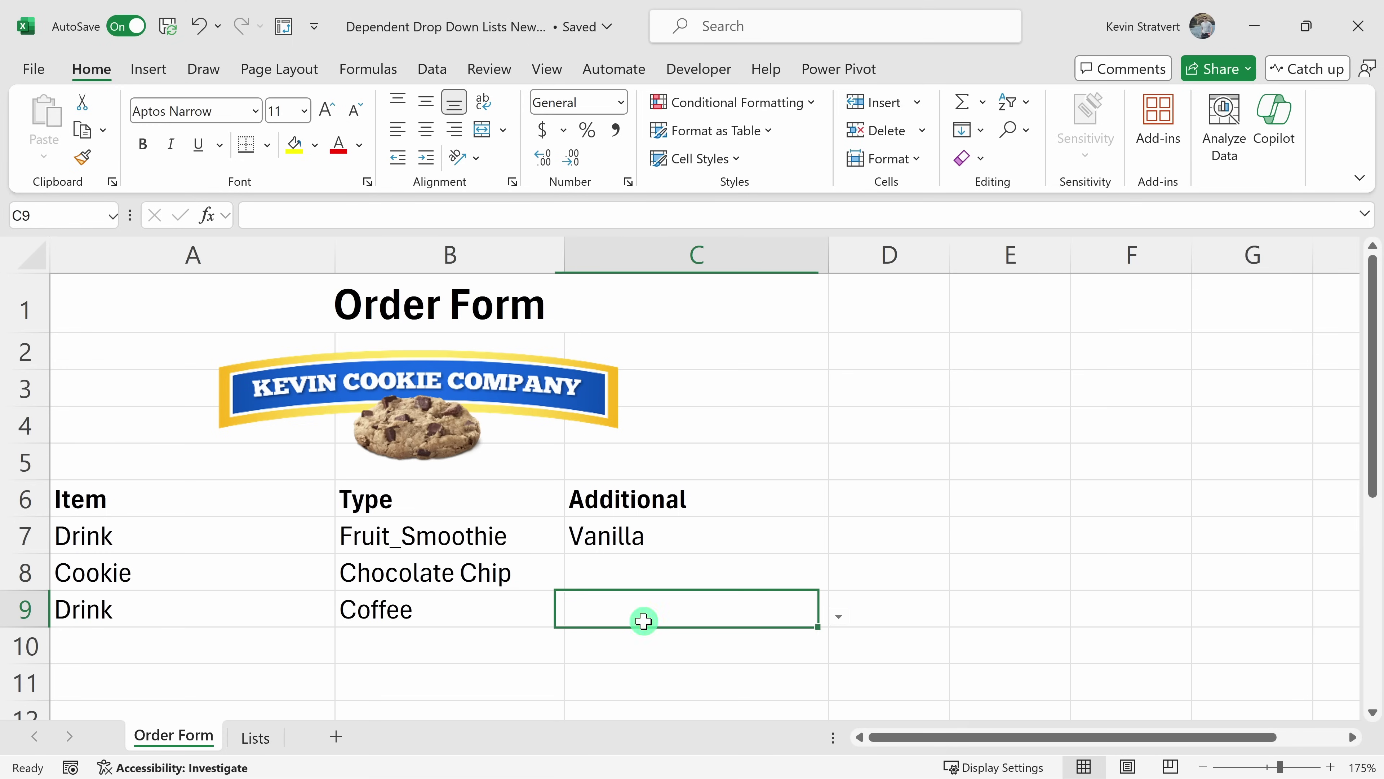
left_click(841, 618)
left_click(635, 637)
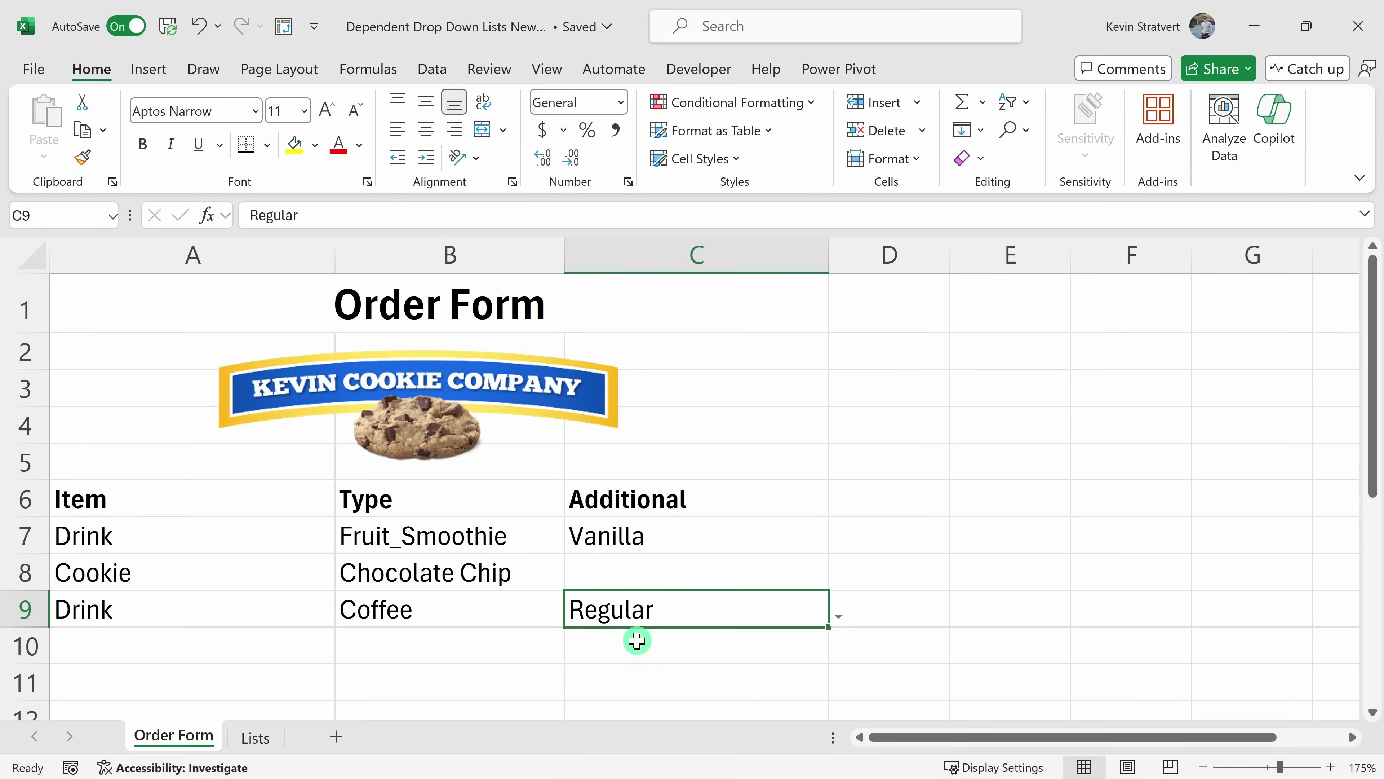